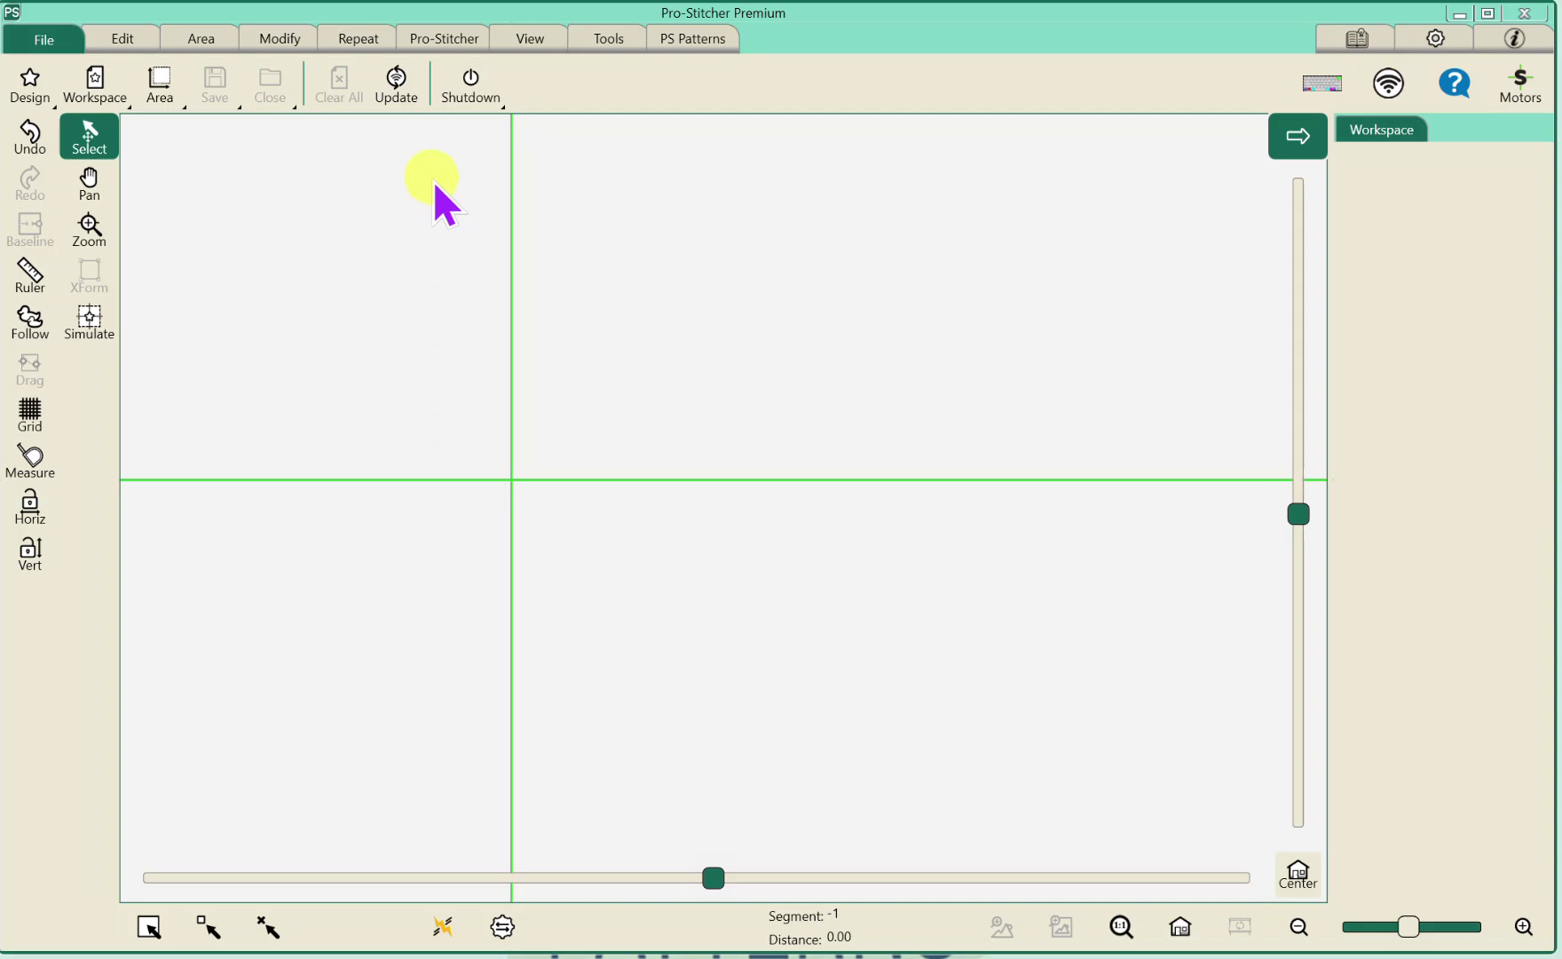
- Open the Blossom E2E design from 1 PS Designs > Continuous Line
{"action": "left_click", "coordinate": [23, 87]}
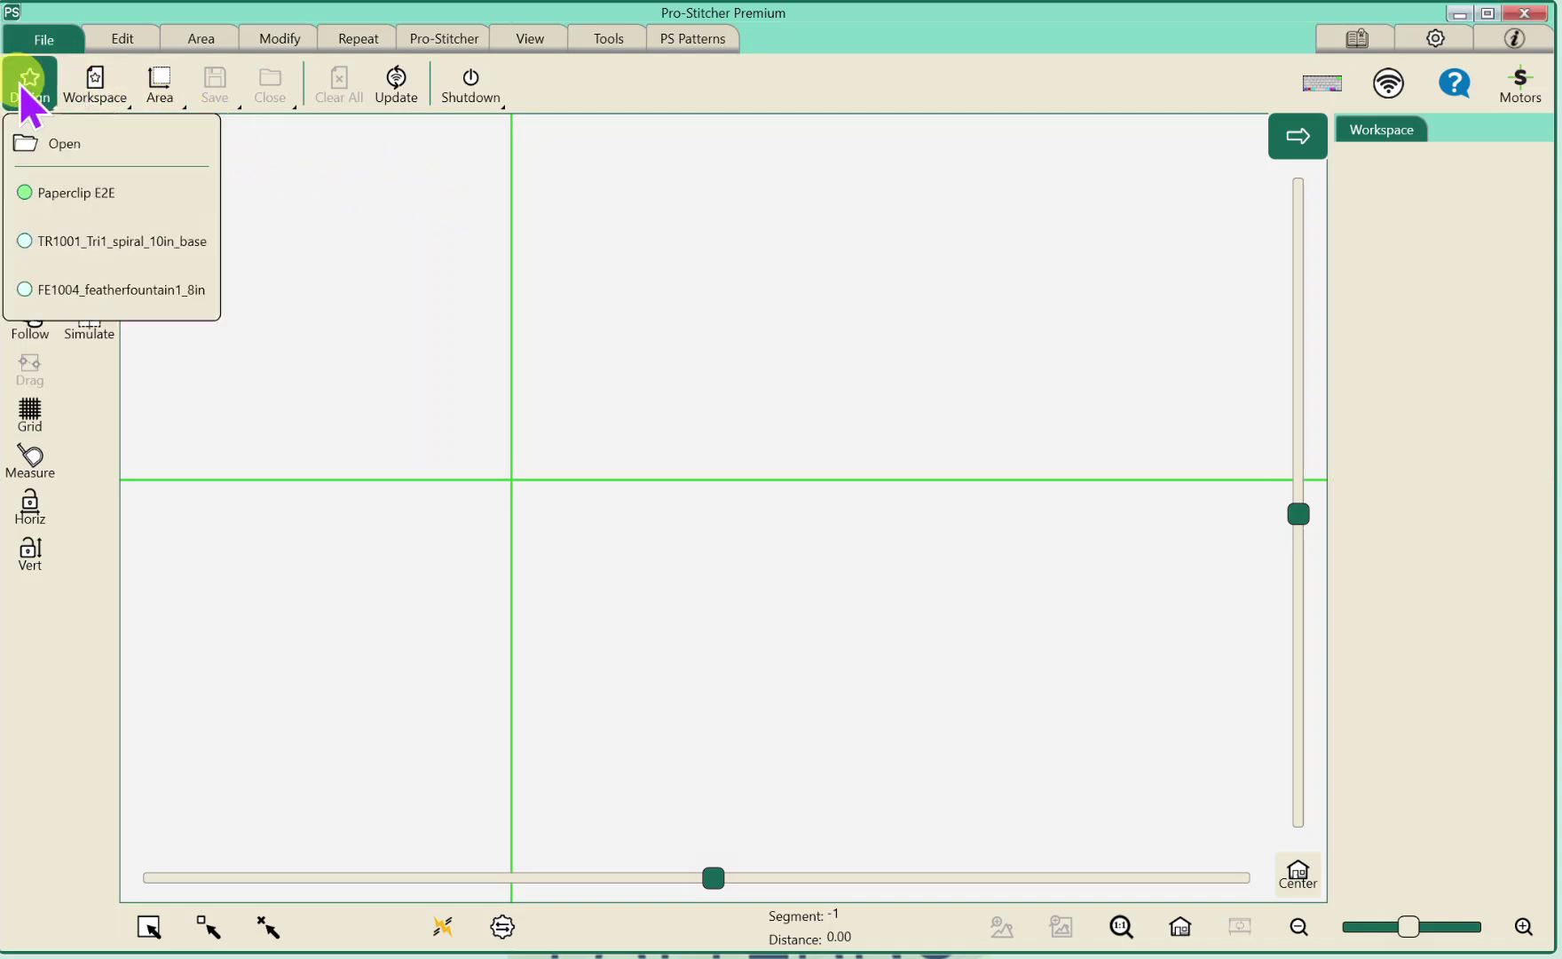
{"action": "left_click", "coordinate": [80, 149]}
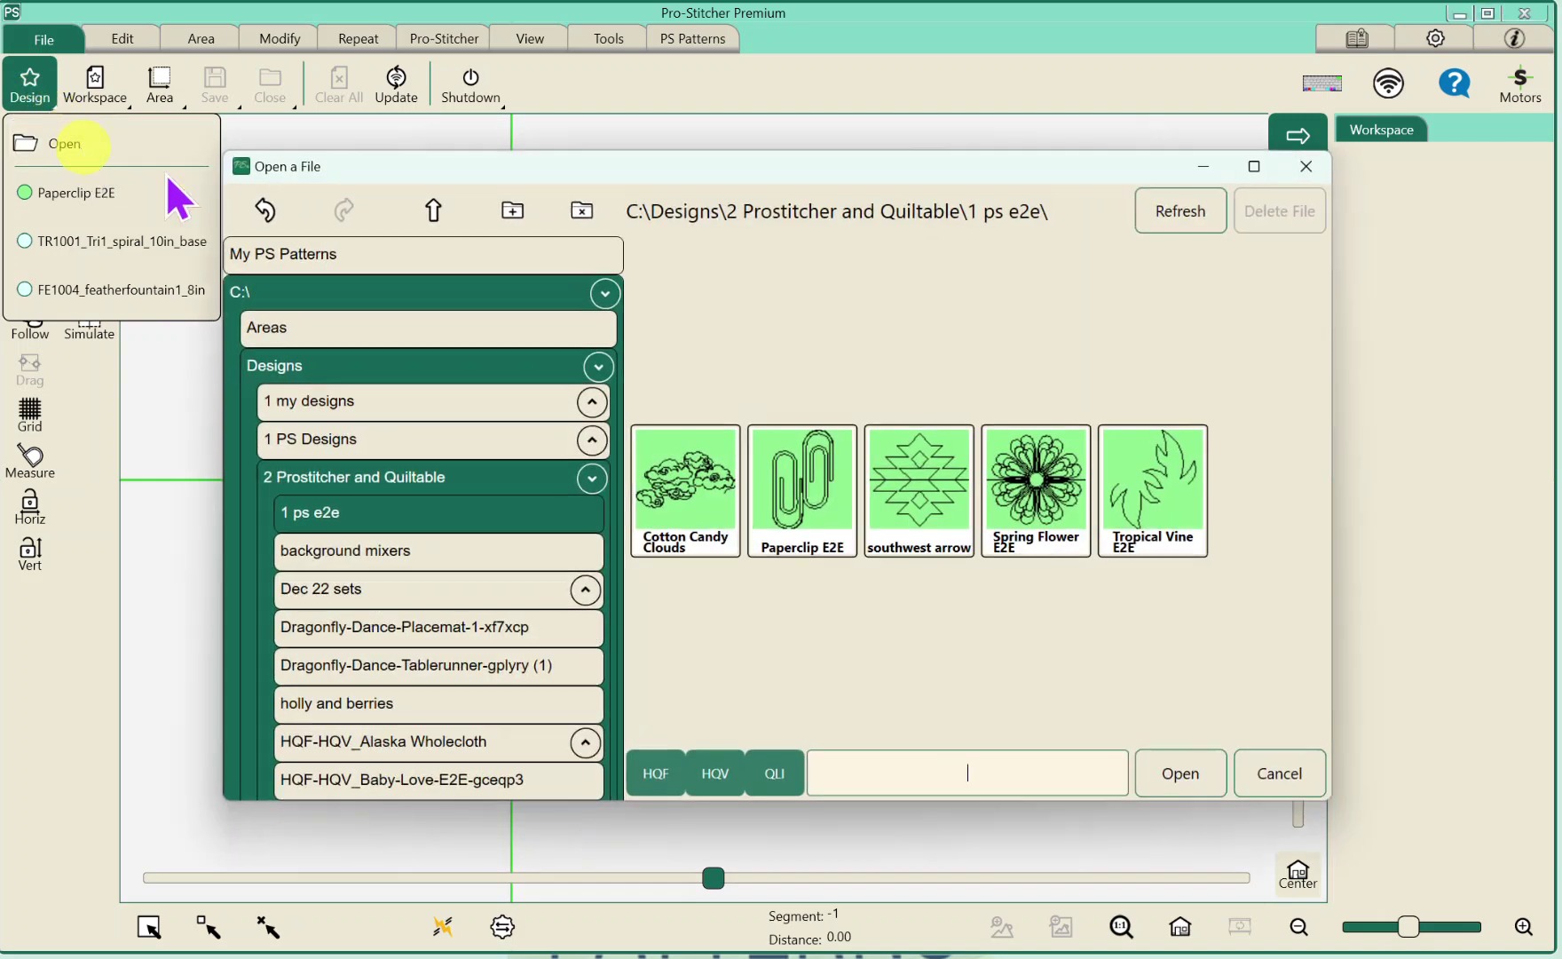
{"action": "left_click", "coordinate": [406, 438]}
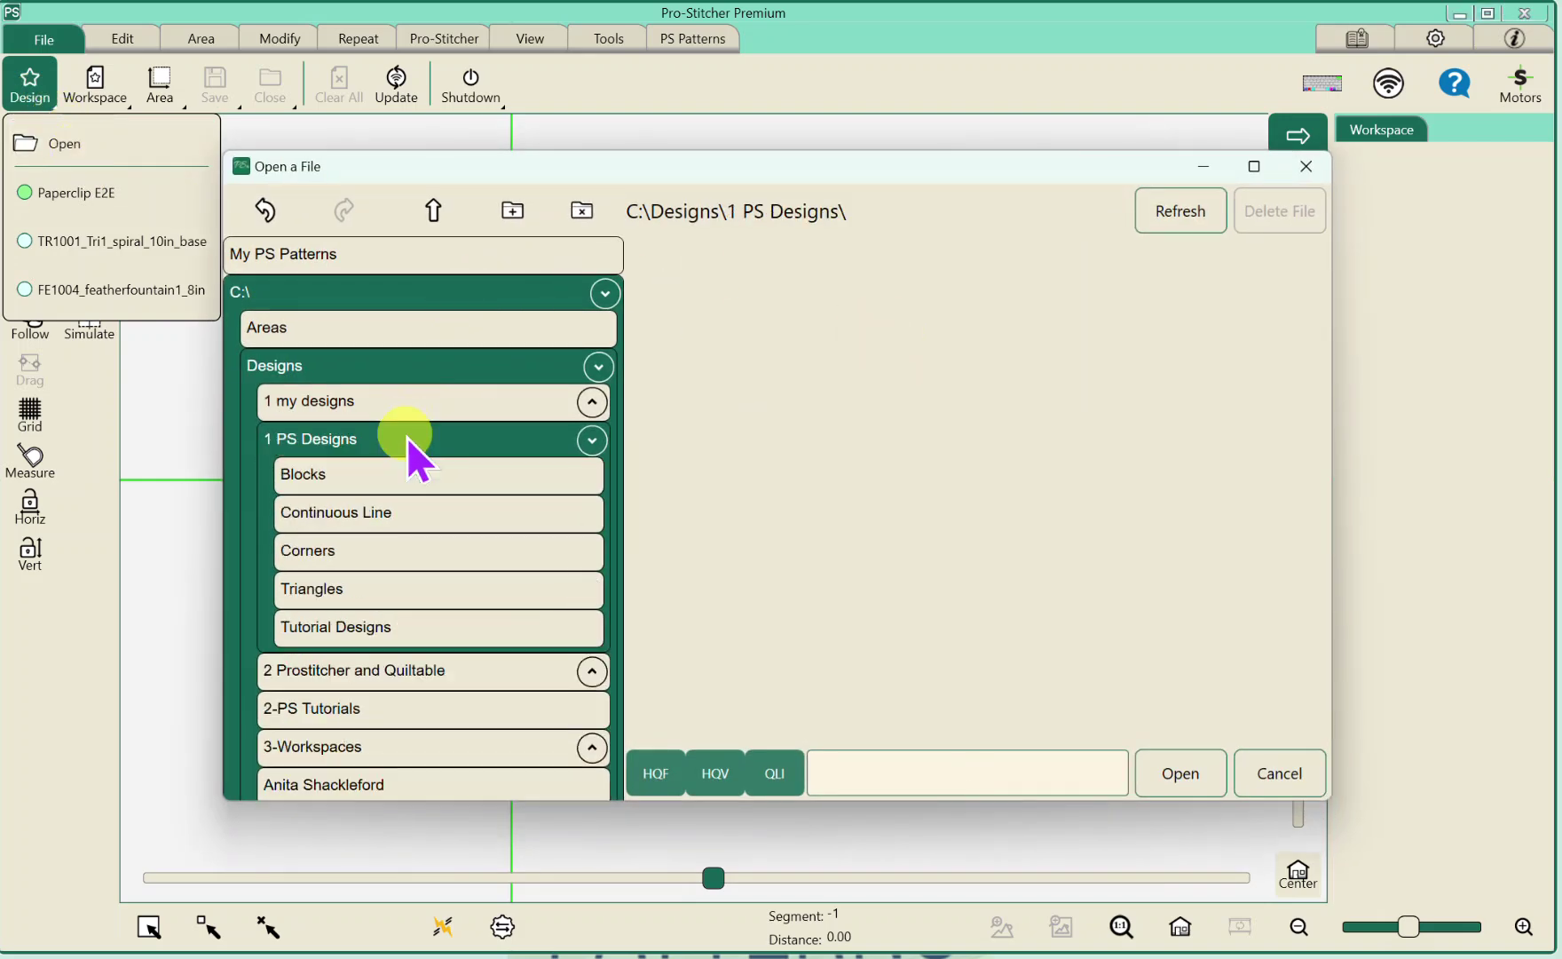
{"action": "left_click", "coordinate": [415, 512]}
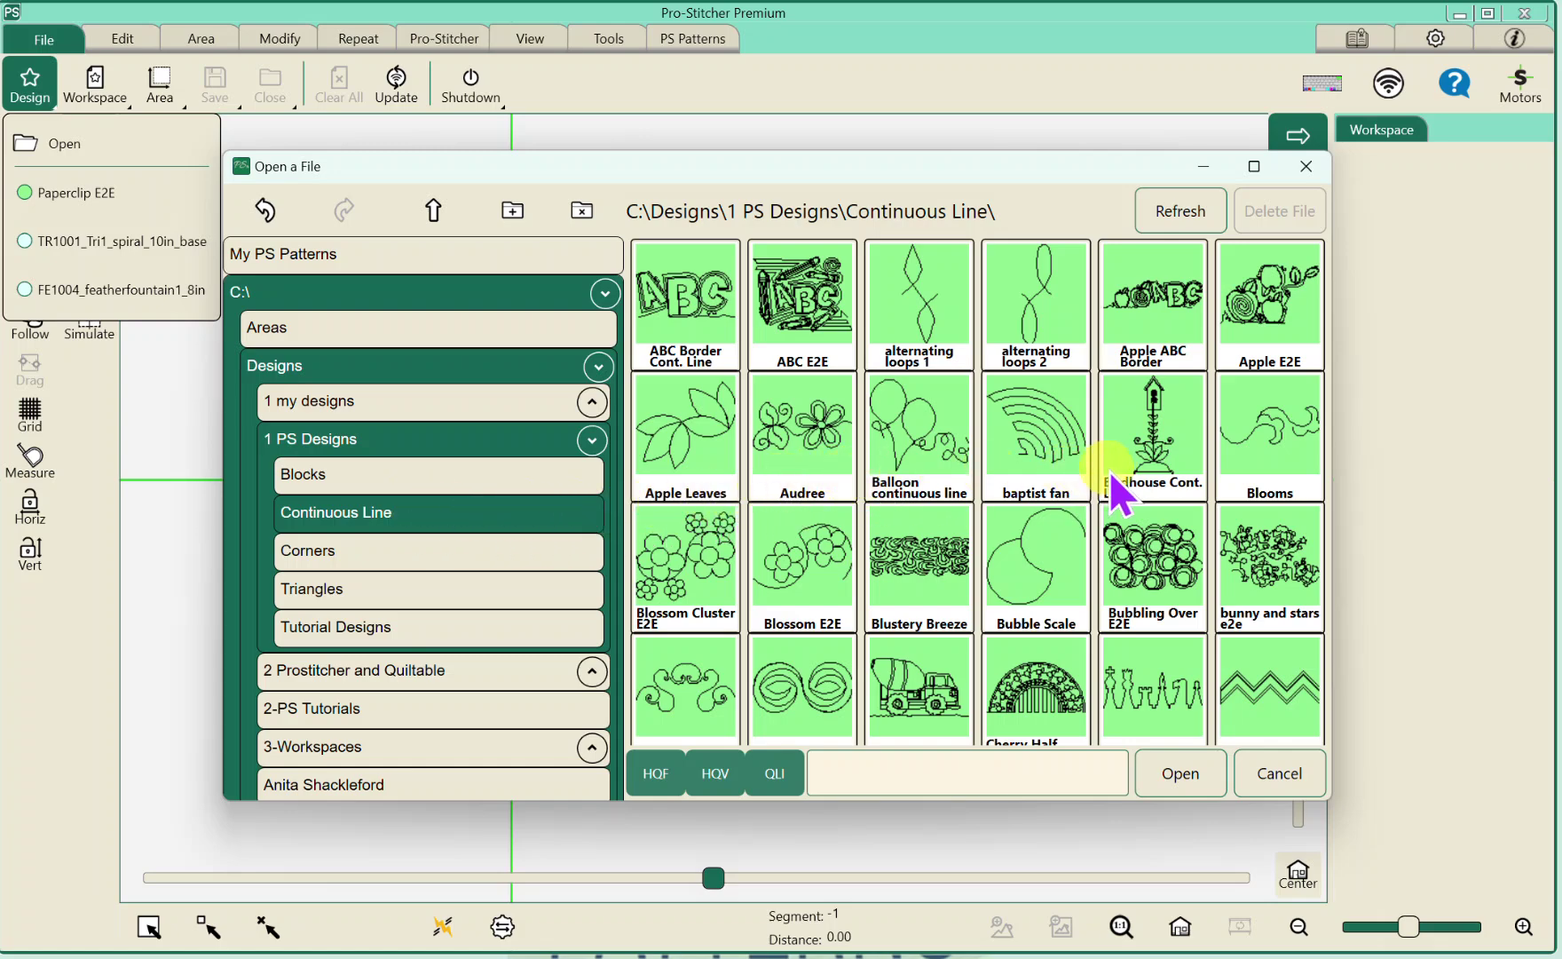
{"action": "scroll", "coordinate": [1110, 470], "scroll_direction": "down", "scroll_amount": 2}
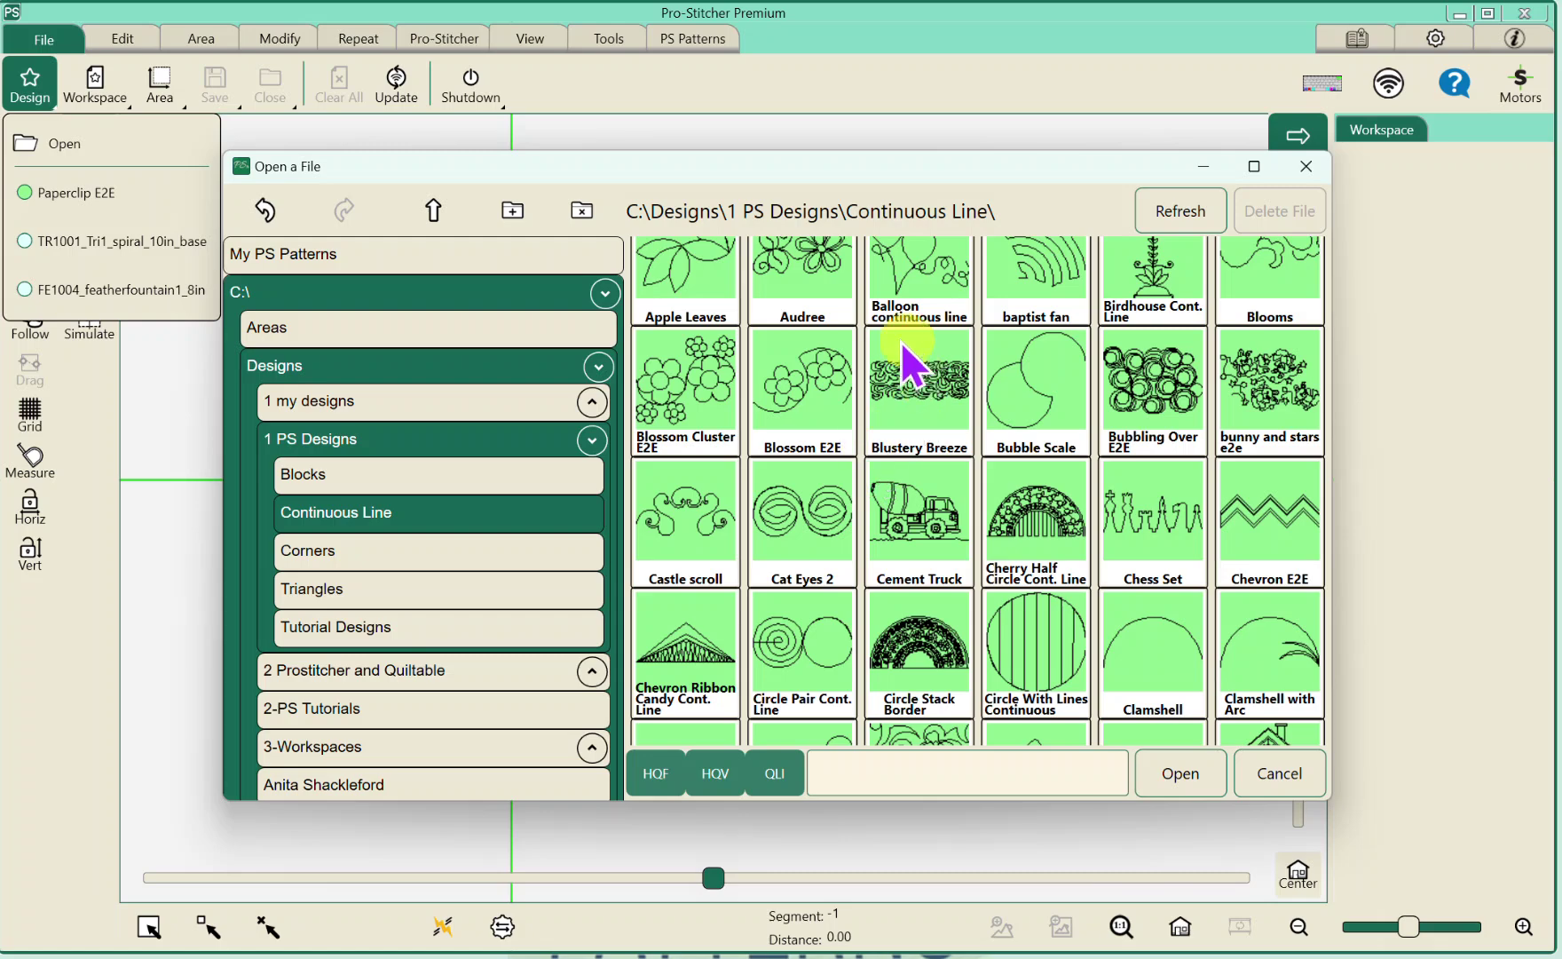
{"action": "left_click", "coordinate": [804, 382]}
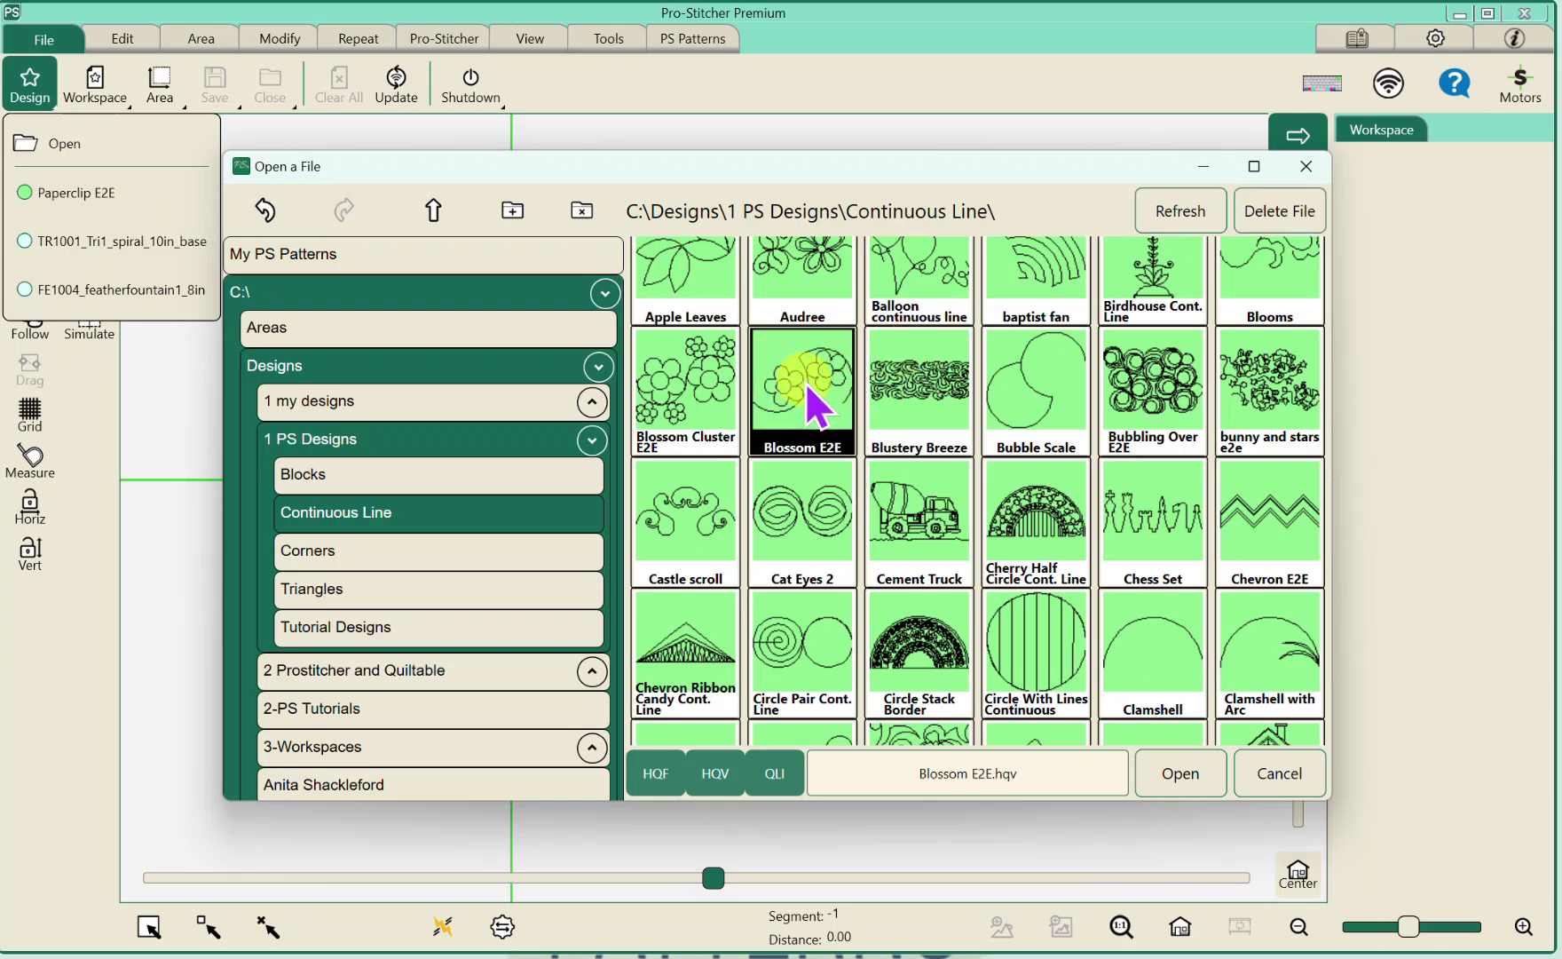
- Load Blossom E2E onto the canvas and turn on the background grid
{"action": "left_click", "coordinate": [1178, 772]}
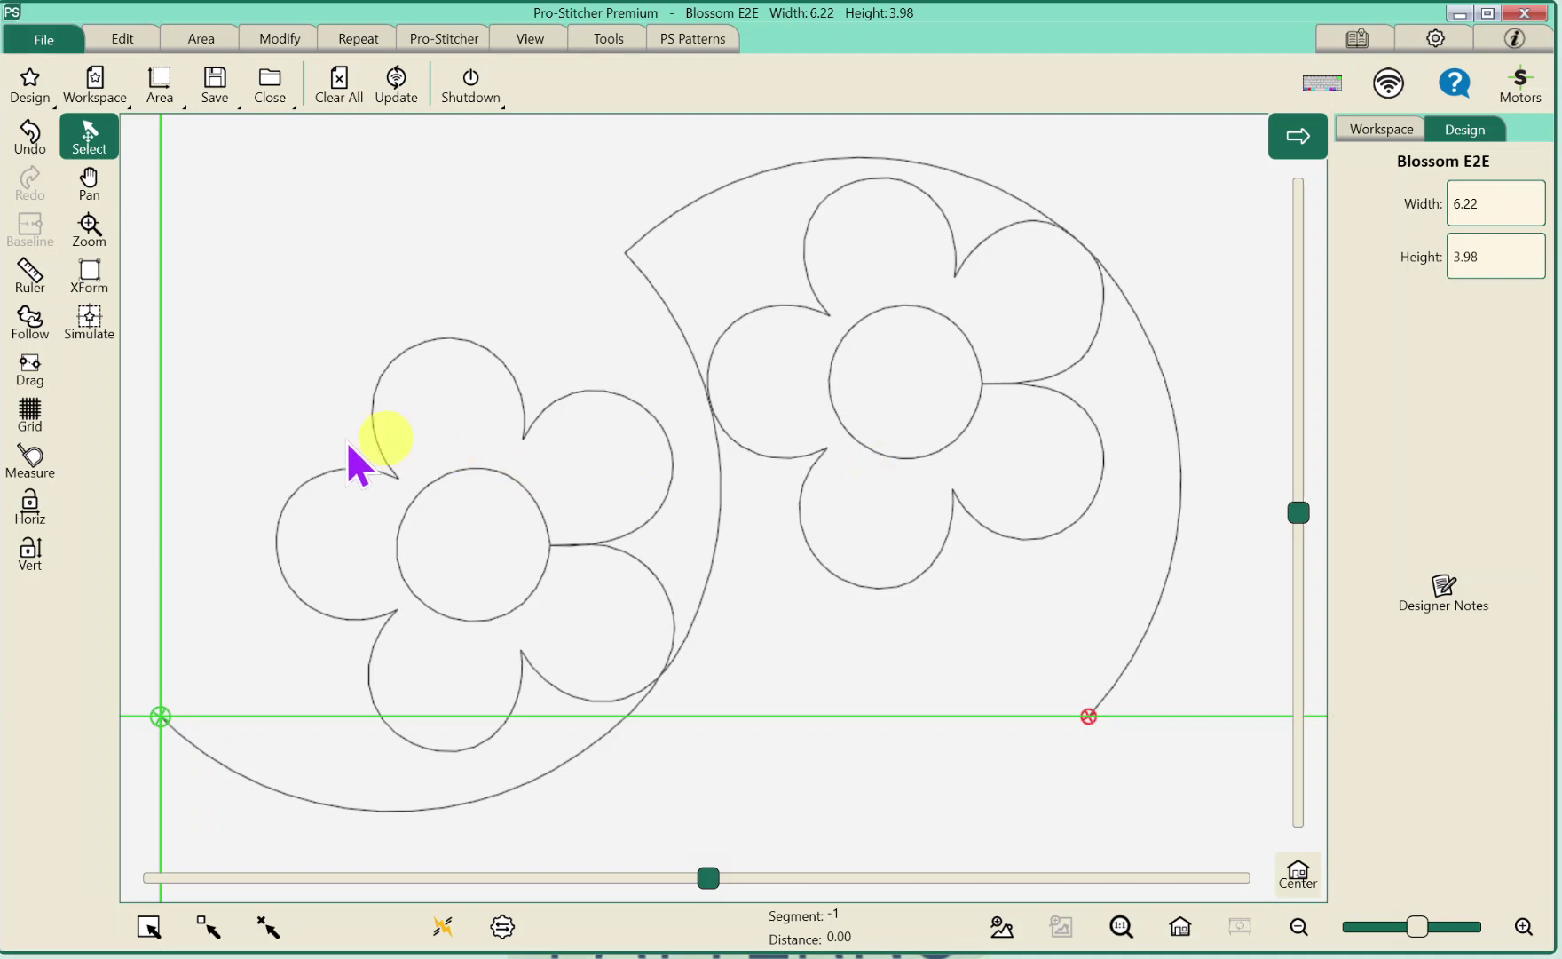
{"action": "left_click", "coordinate": [33, 423]}
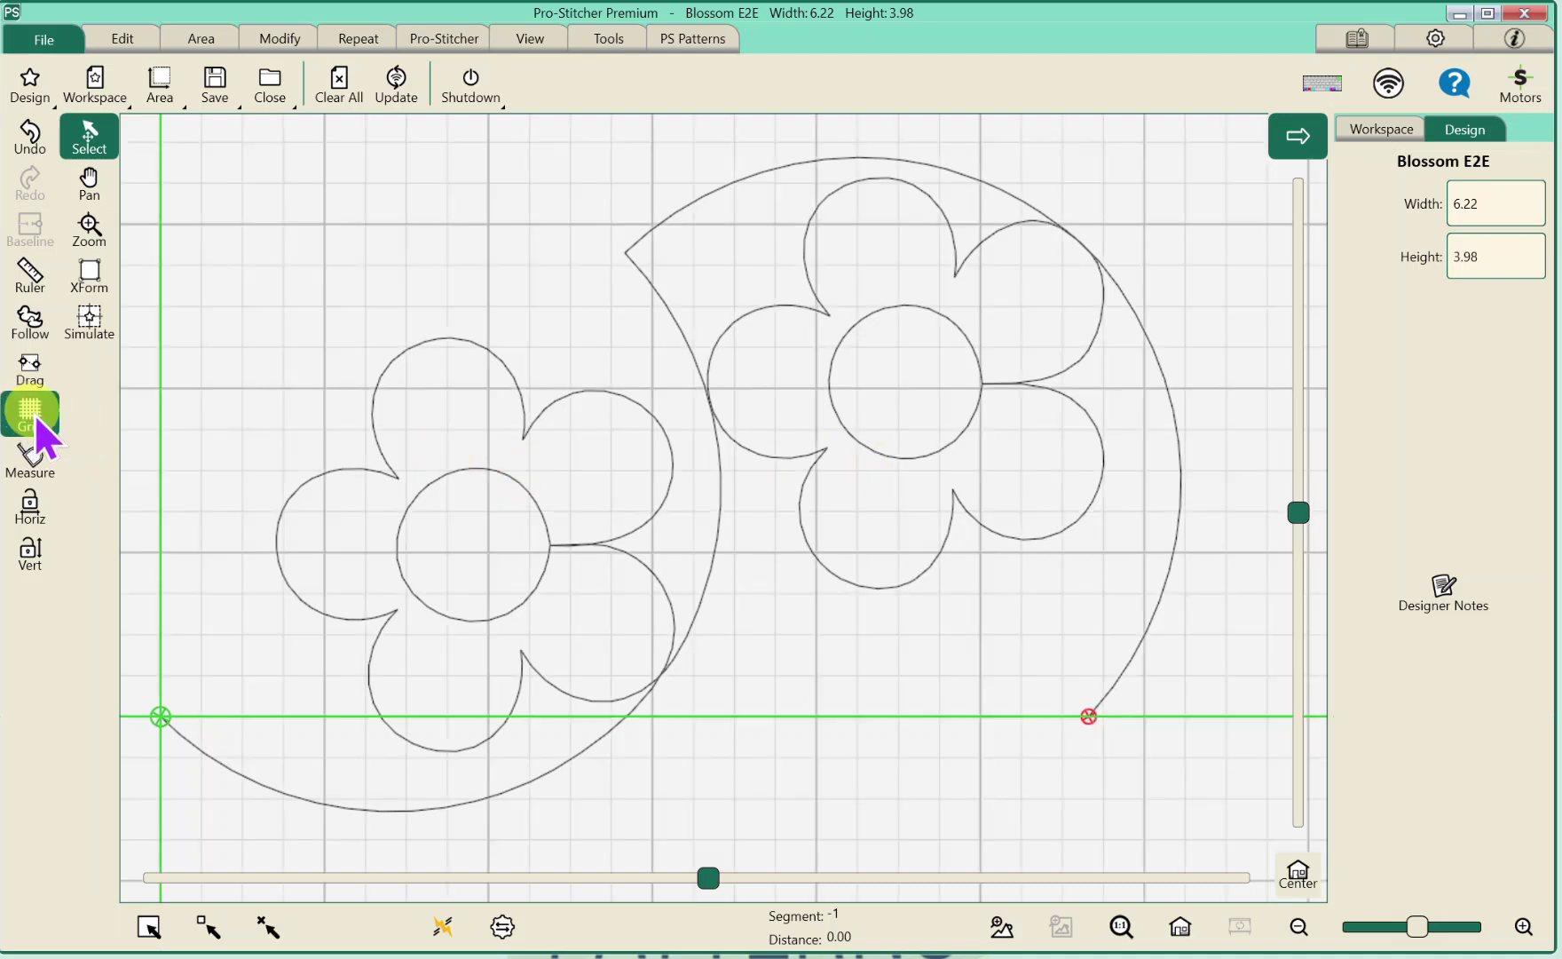
- Resize Blossom E2E with locked proportions to height 5.00, giving width 7.81
{"action": "left_click", "coordinate": [286, 41]}
{"action": "left_click", "coordinate": [214, 89]}
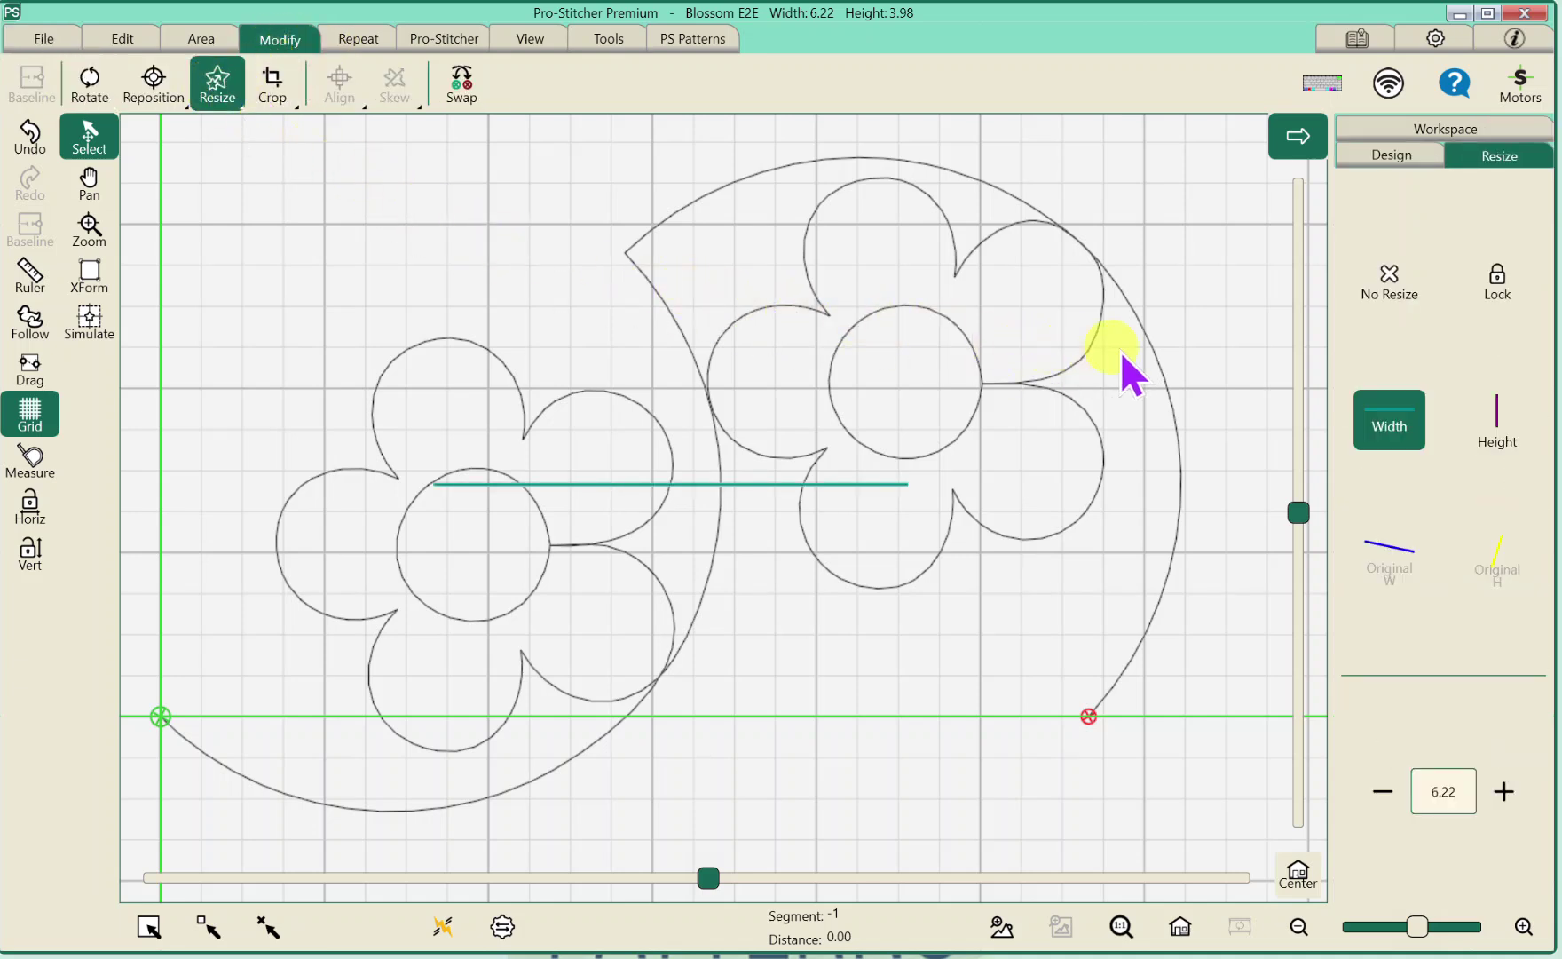
{"action": "left_click", "coordinate": [1497, 296]}
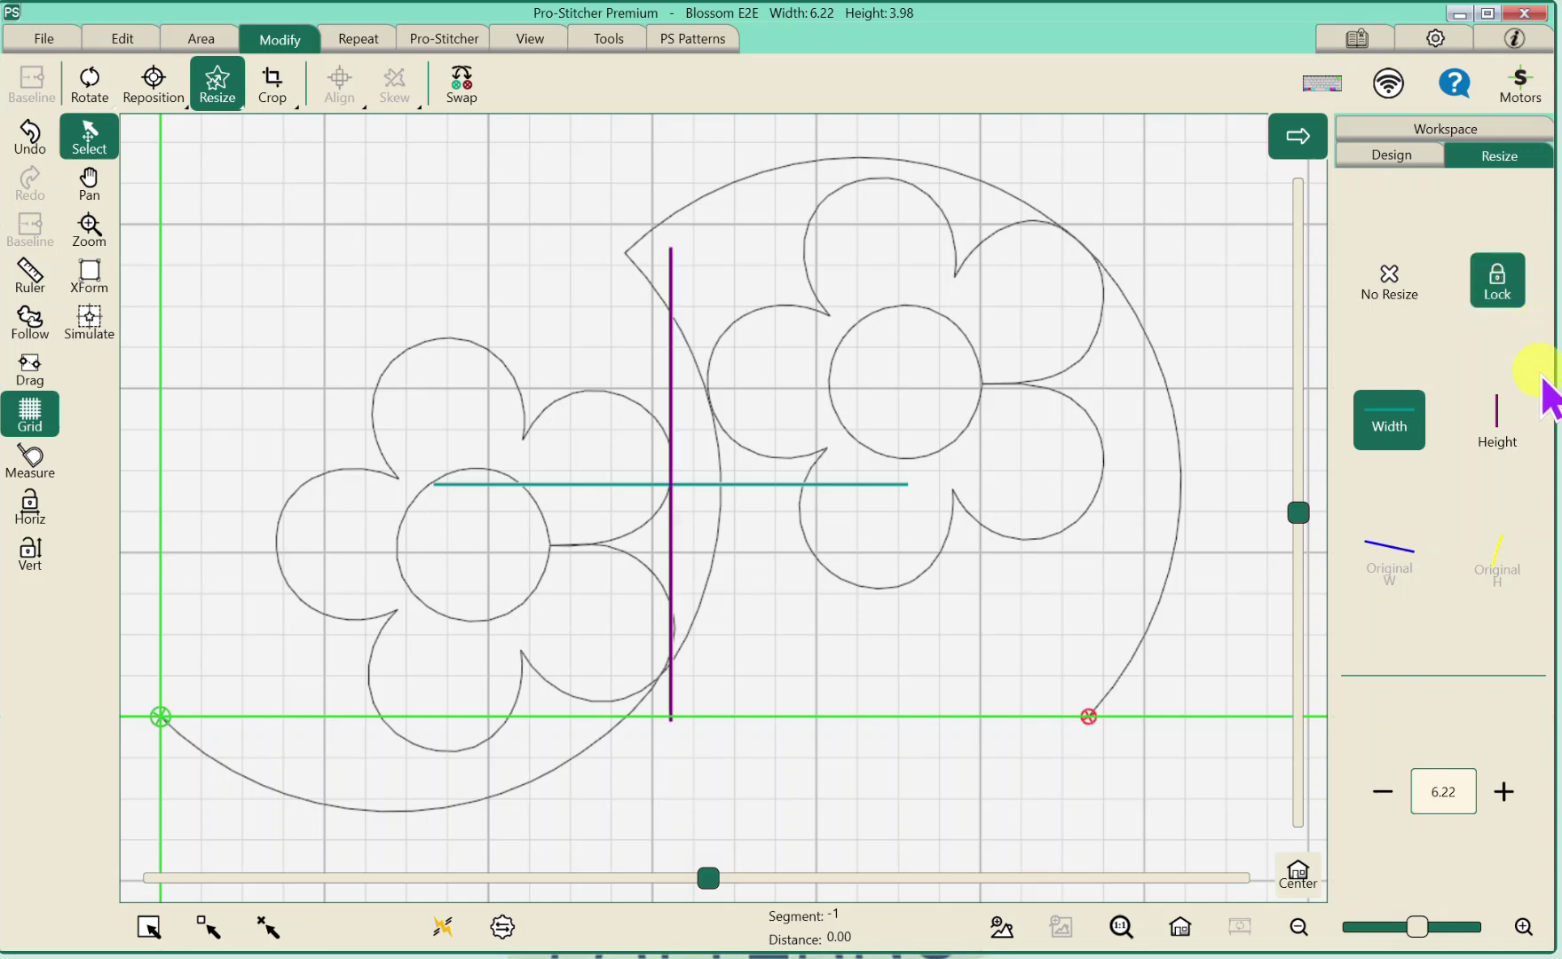
{"action": "left_click", "coordinate": [1496, 425]}
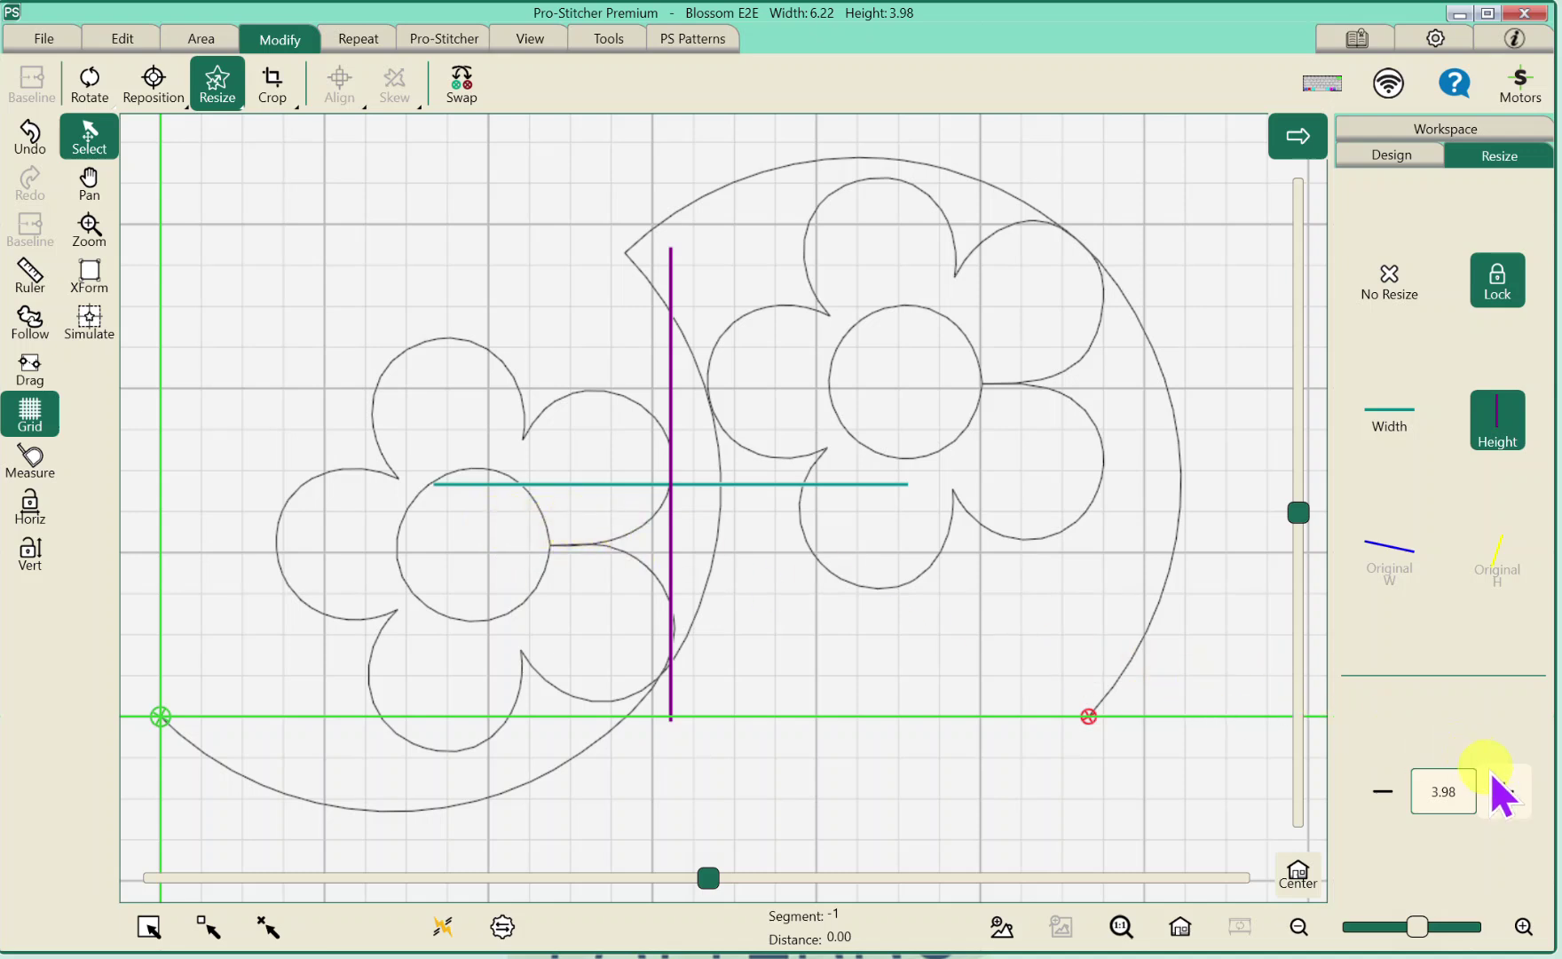
{"action": "left_click", "coordinate": [1465, 788]}
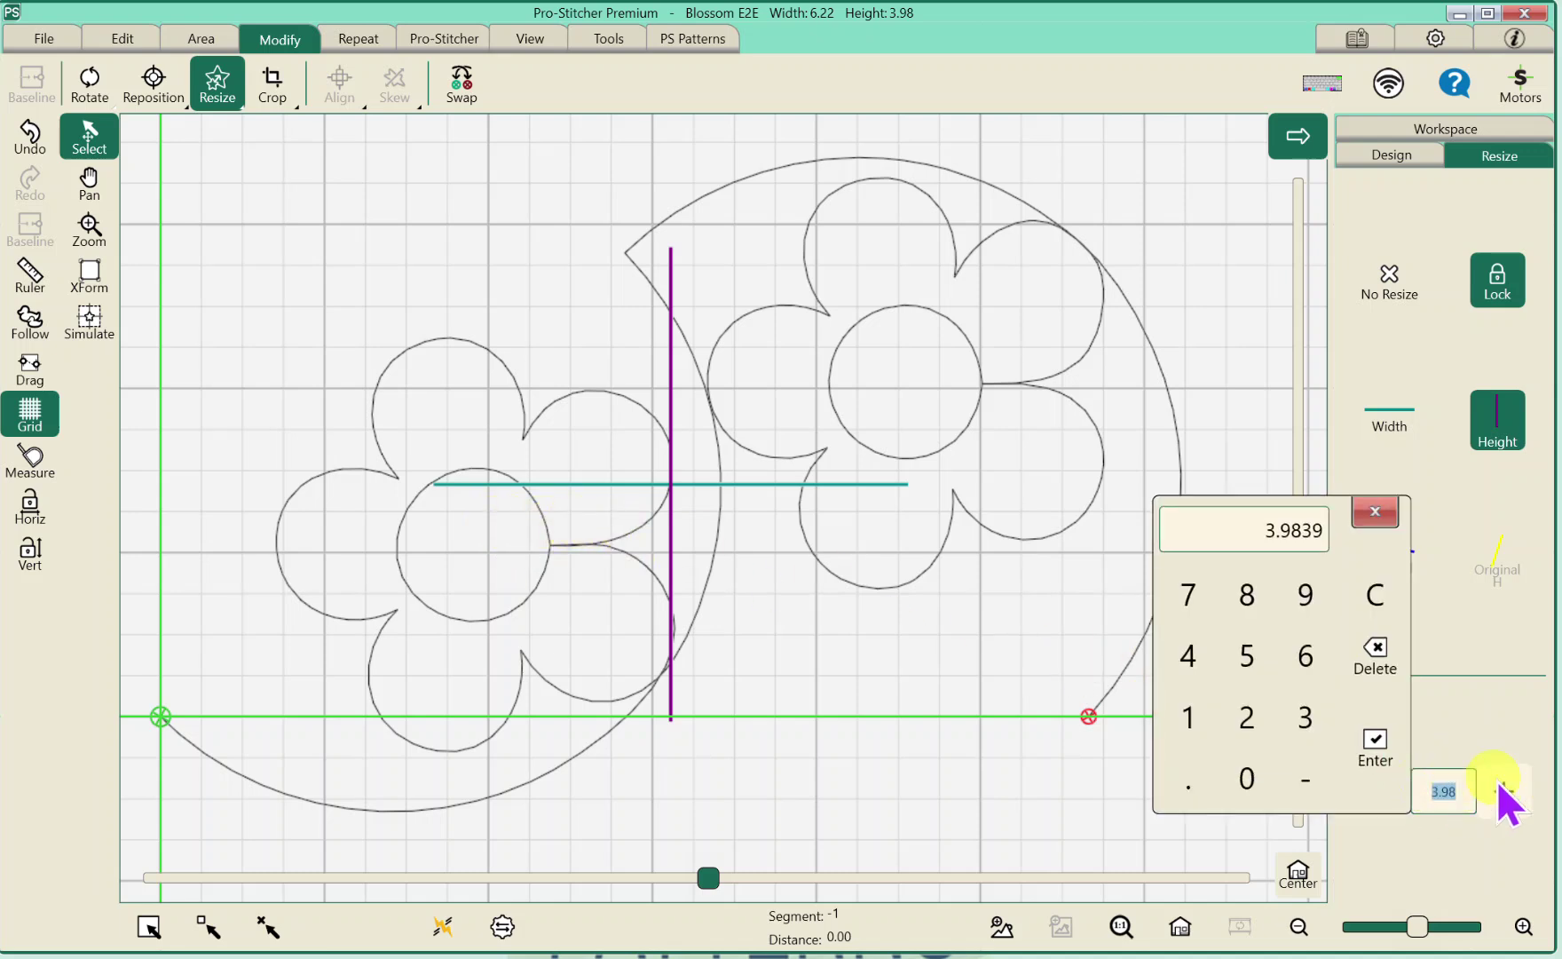
{"action": "left_click", "coordinate": [1253, 657]}
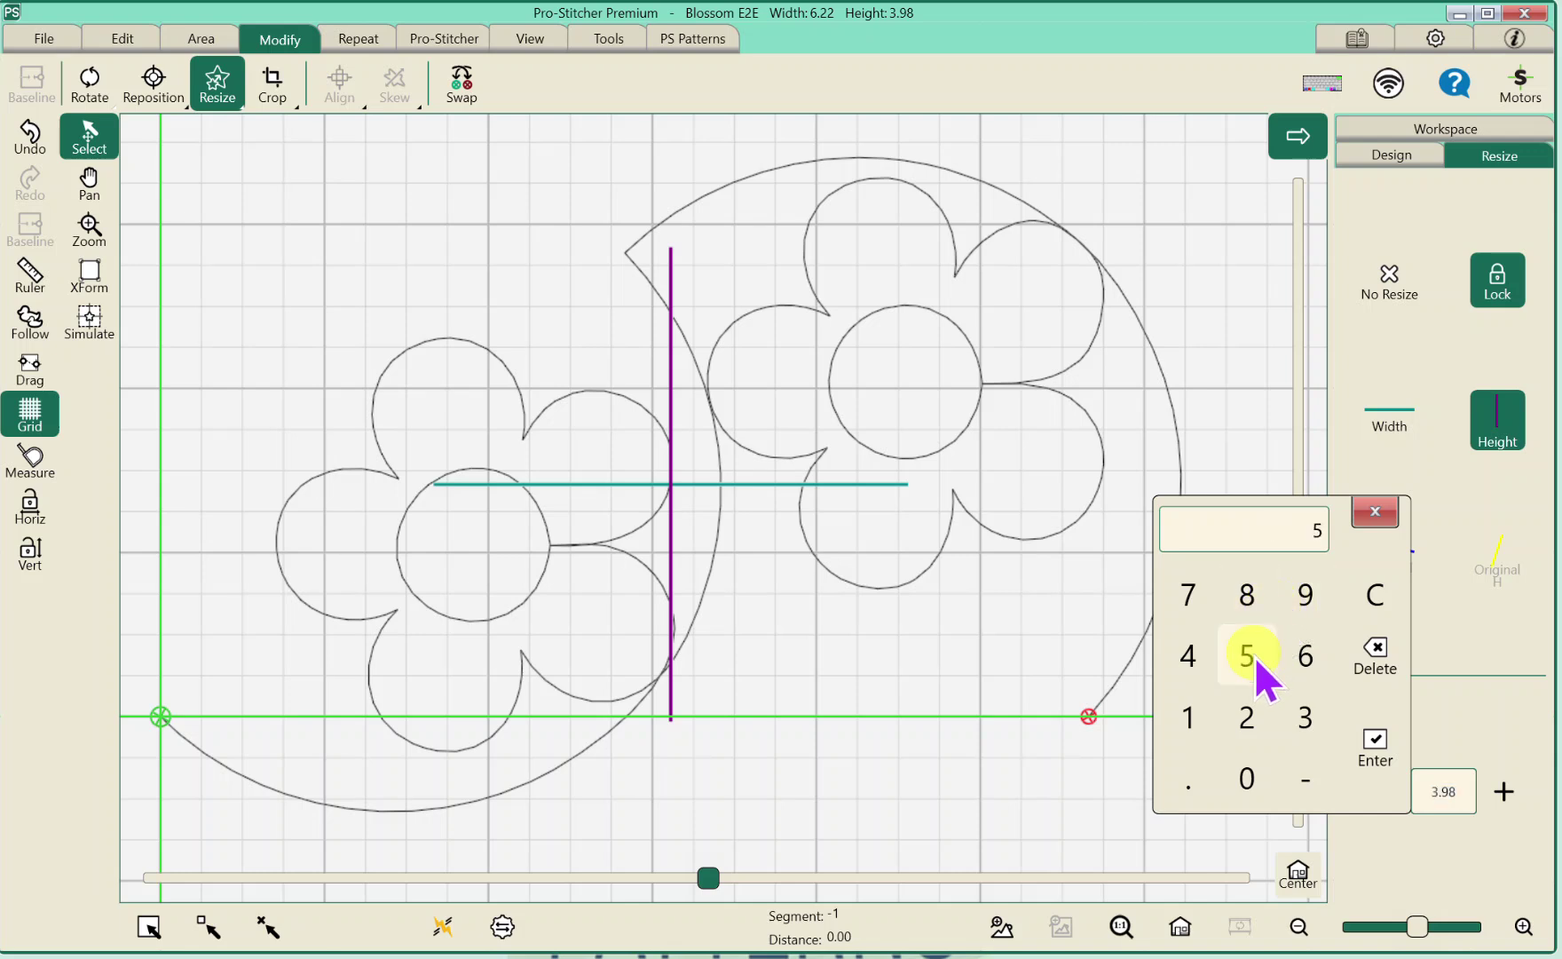
{"action": "left_click", "coordinate": [1376, 737]}
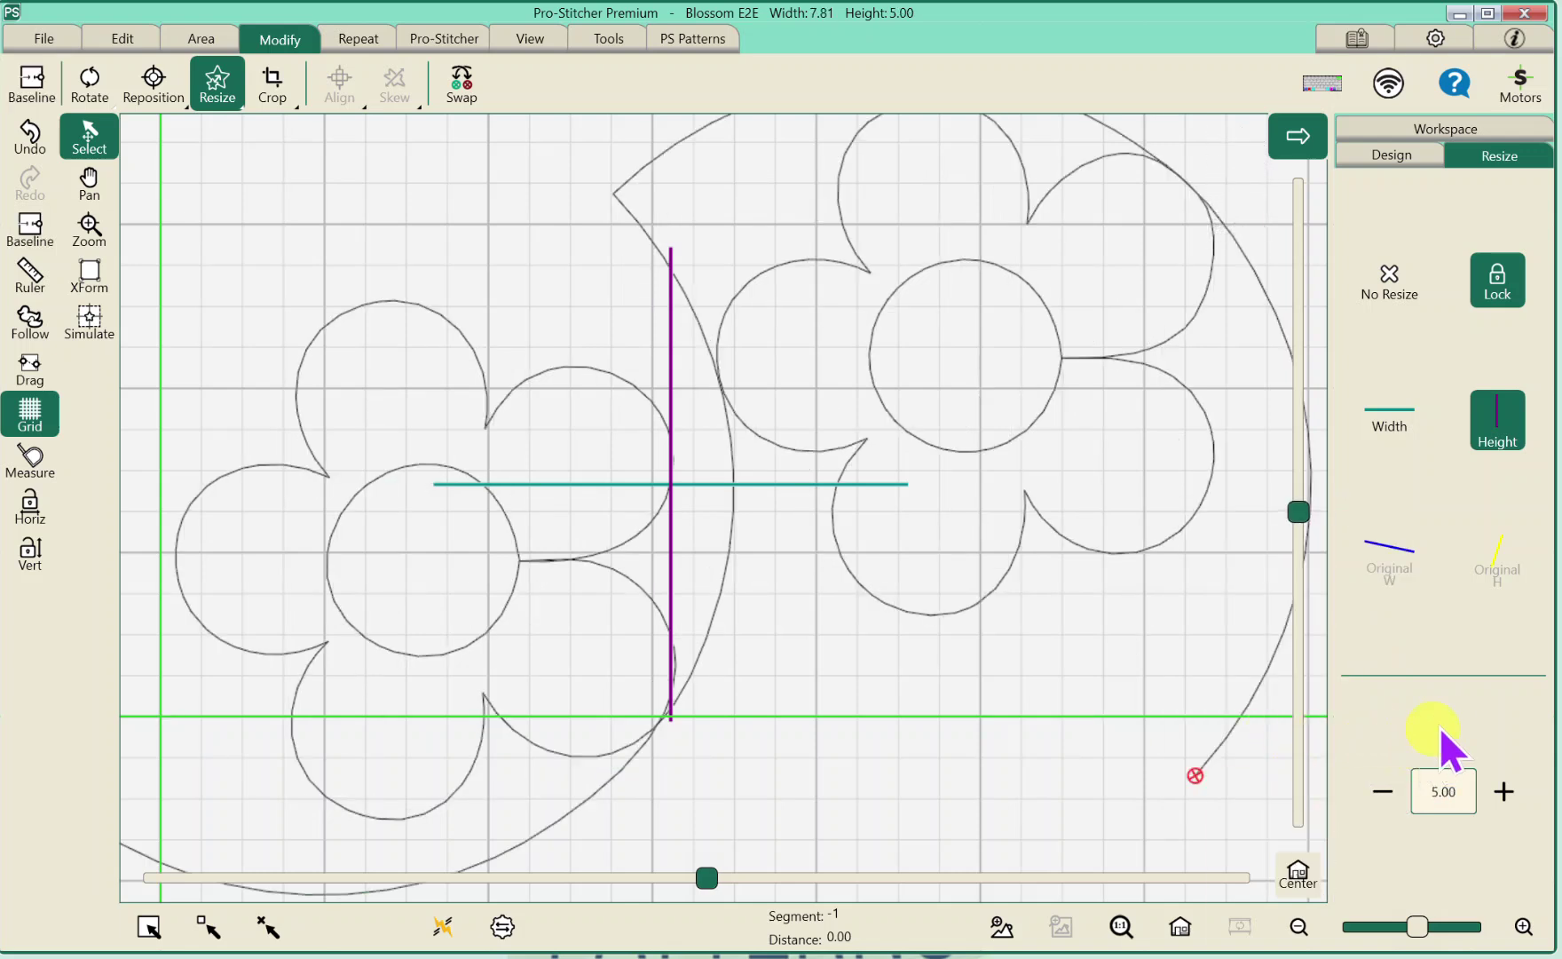
- Hide the grid and fit the 7.81 by 5.00 design back into view
{"action": "left_click", "coordinate": [34, 423]}
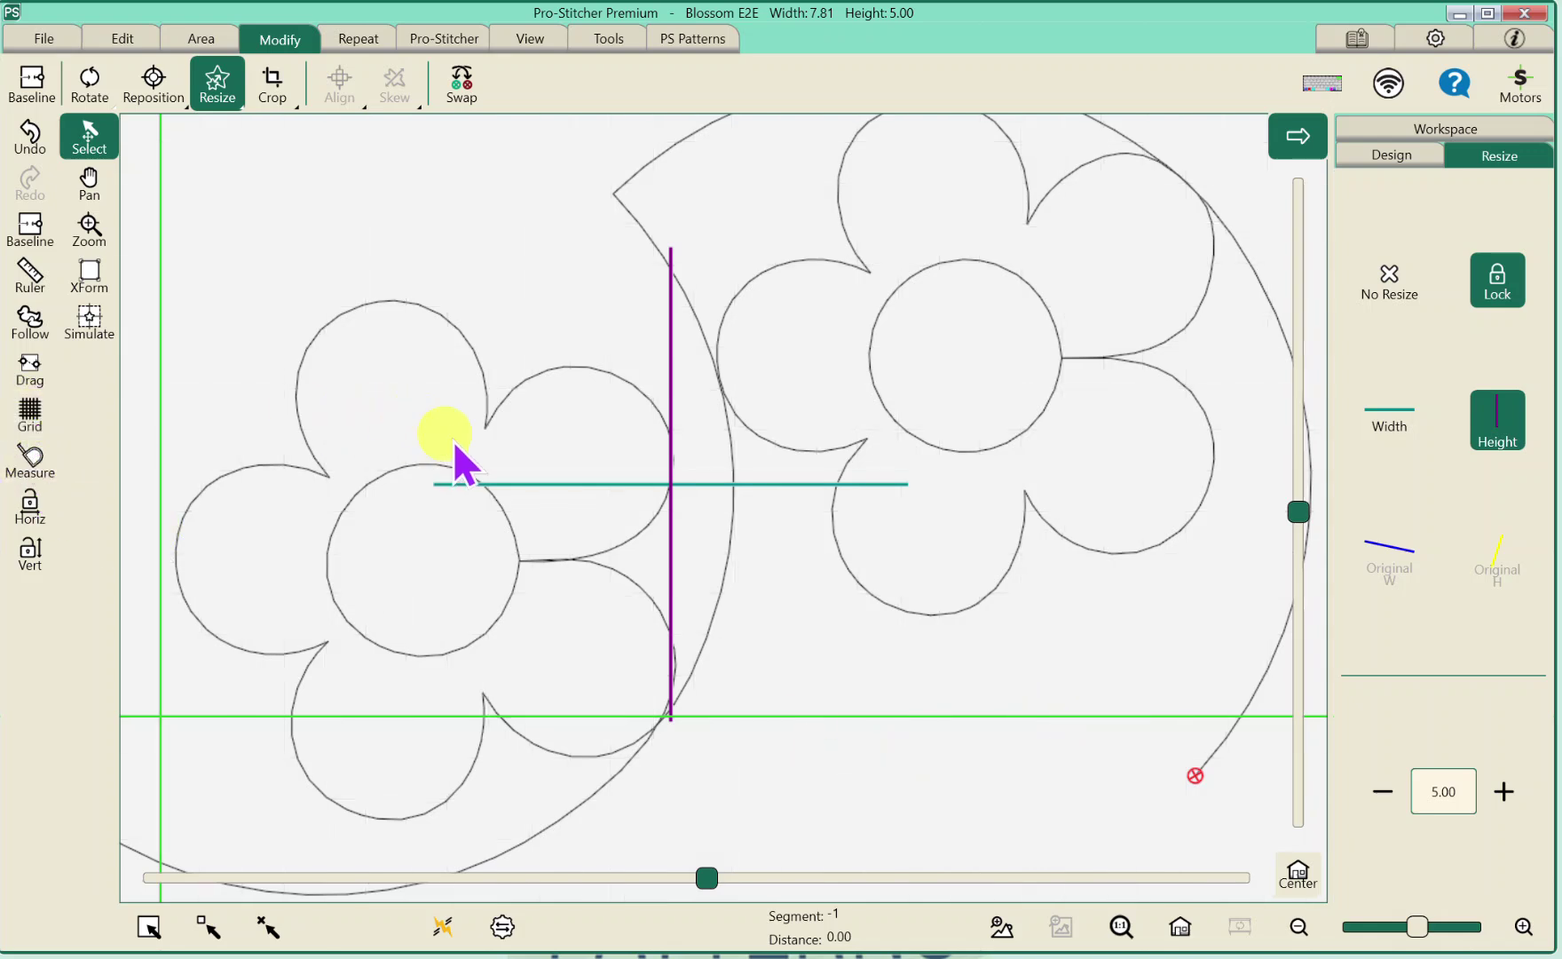
{"action": "left_click", "coordinate": [1188, 927]}
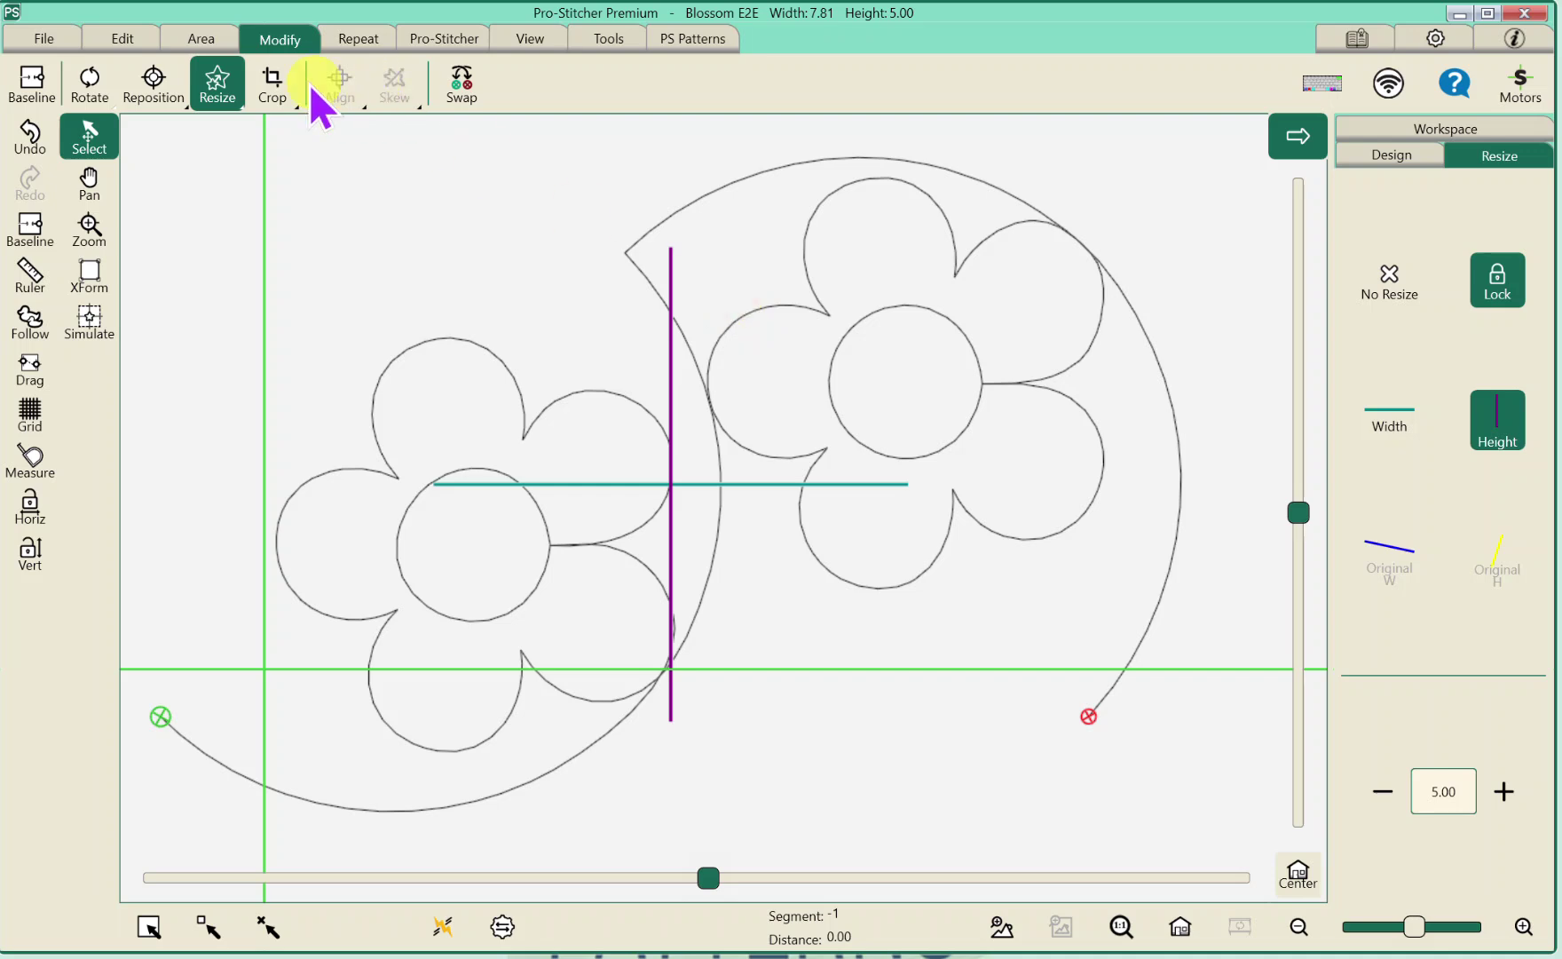
- Define a two-corner quilt area 41 wide by 52 high and fit it into view
{"action": "left_click", "coordinate": [202, 40]}
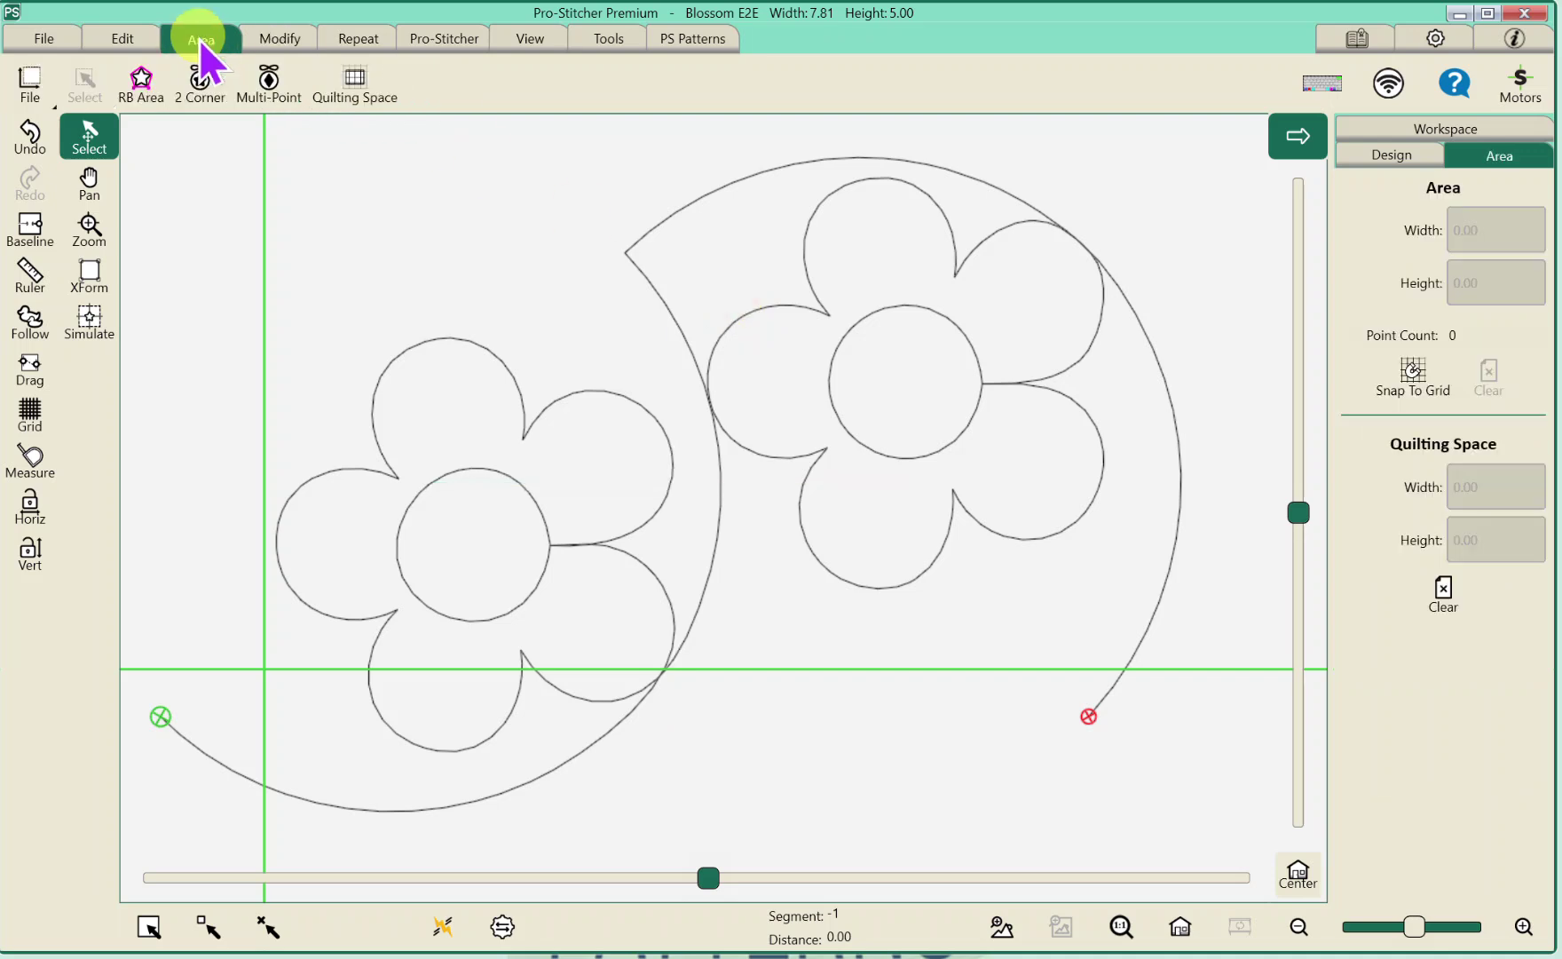
{"action": "left_click", "coordinate": [201, 79]}
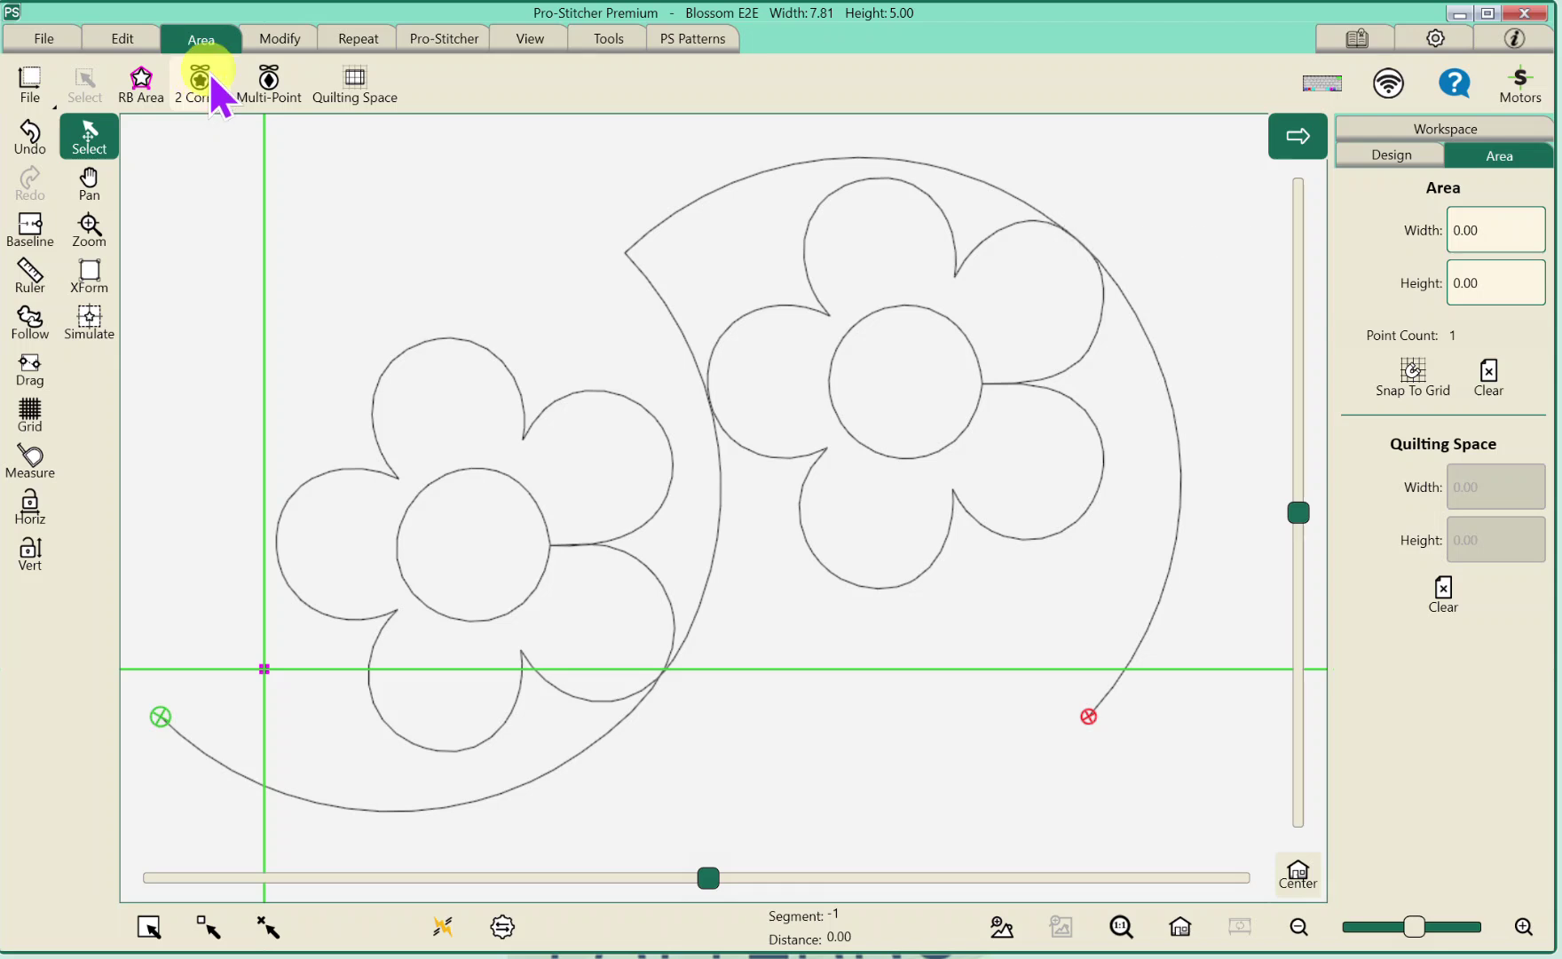
{"action": "left_click", "coordinate": [1490, 231]}
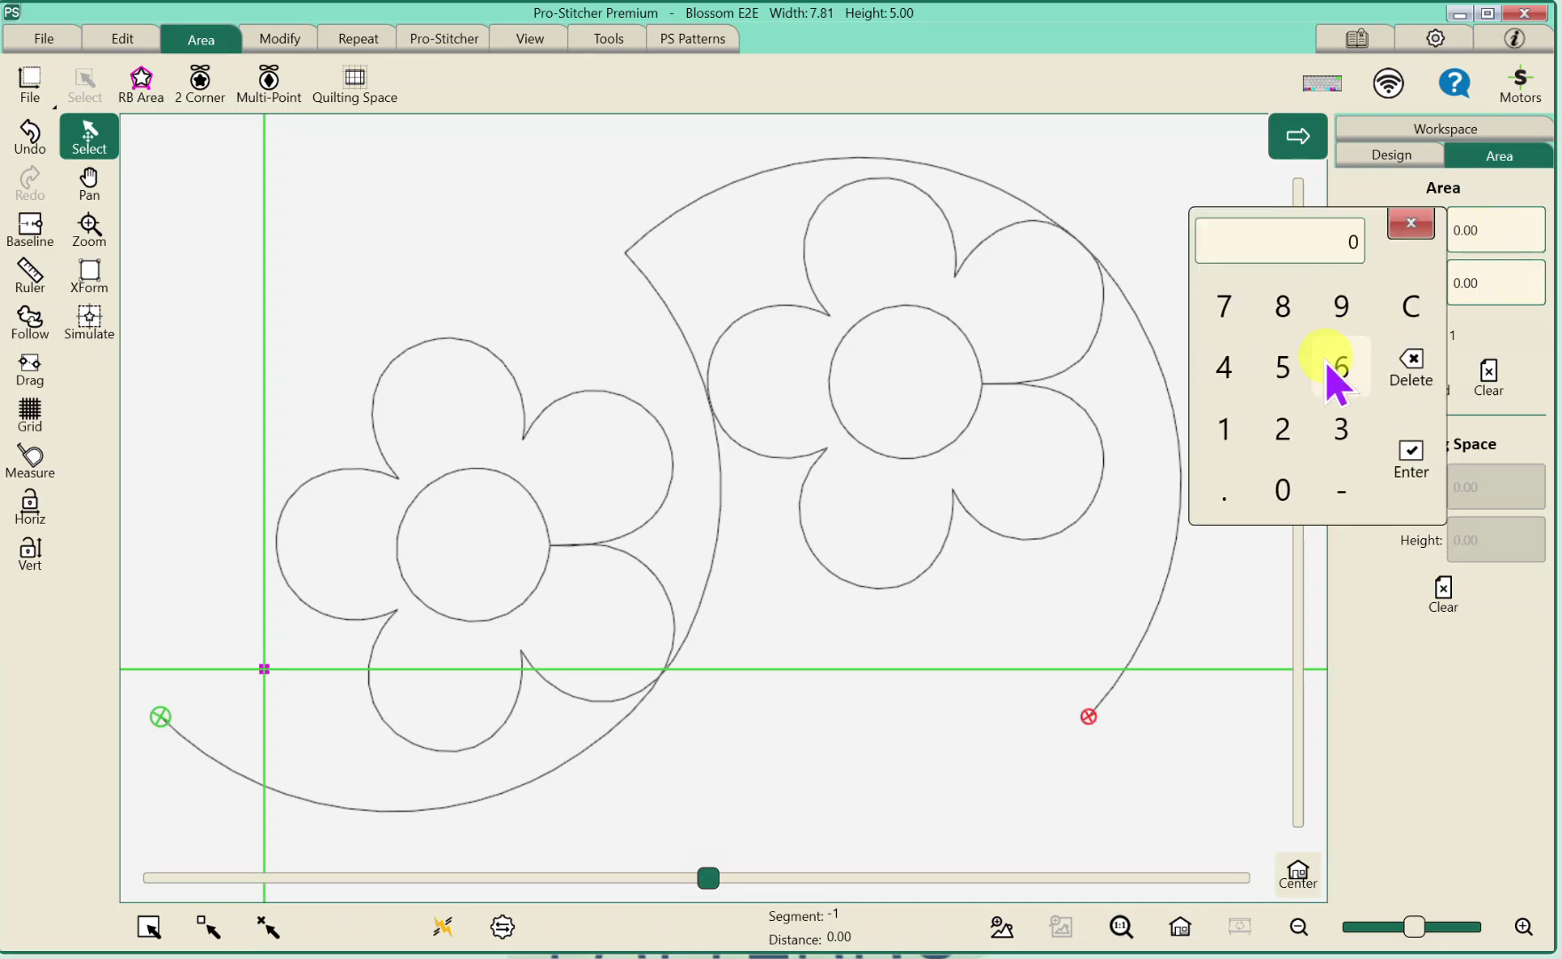
{"action": "left_click", "coordinate": [1224, 364]}
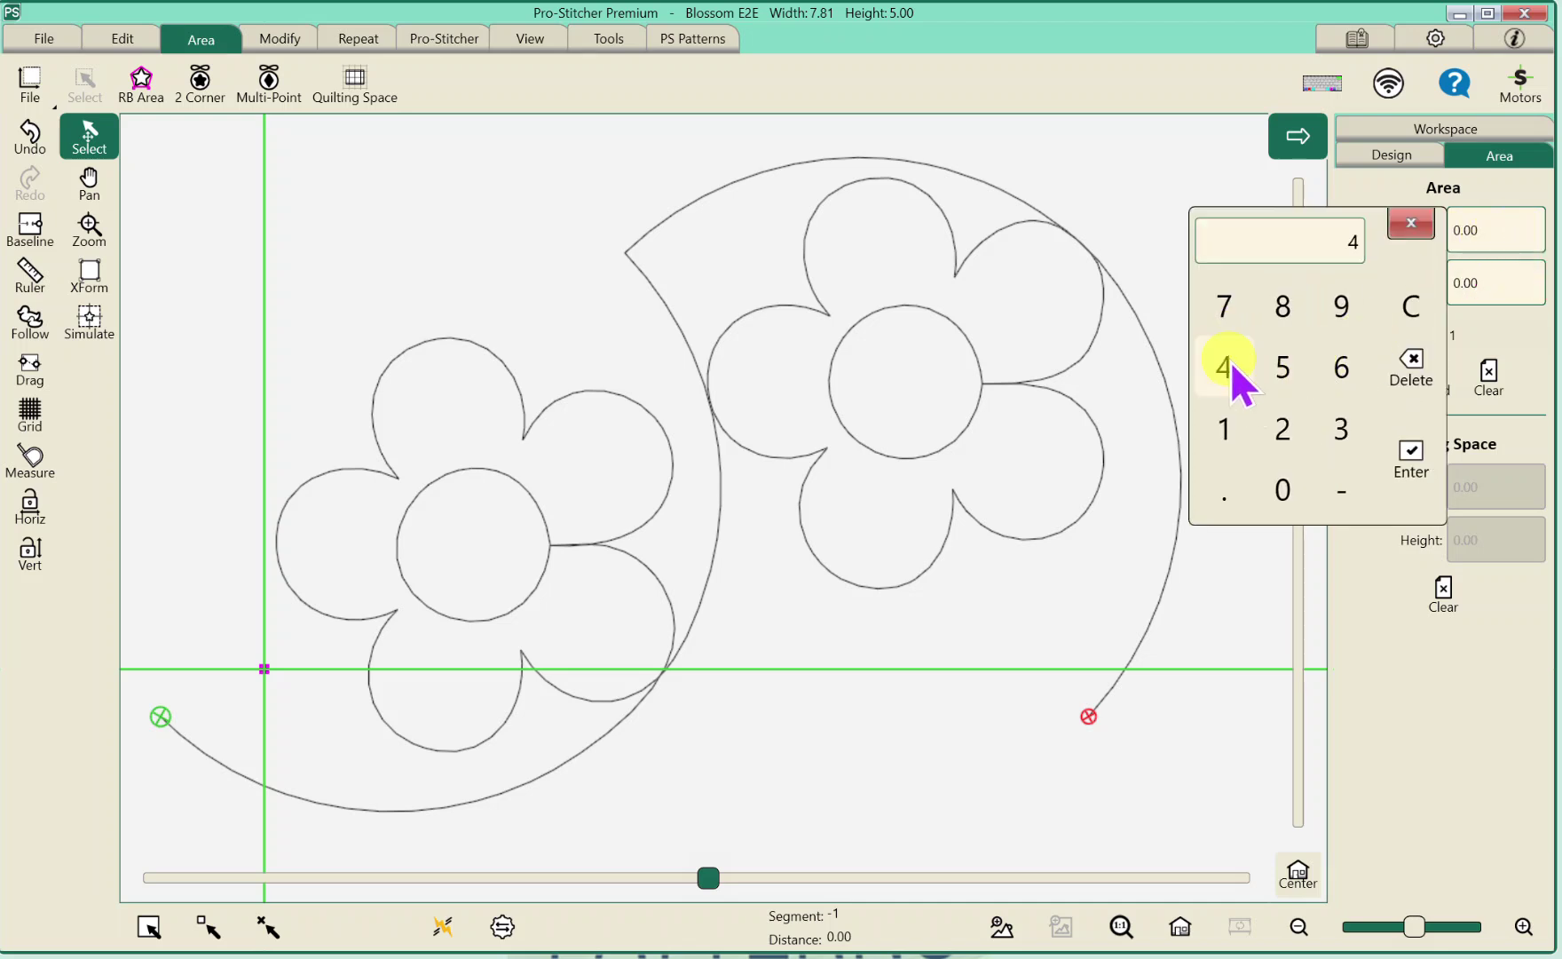
{"action": "left_click", "coordinate": [1225, 430]}
{"action": "left_click", "coordinate": [1403, 488]}
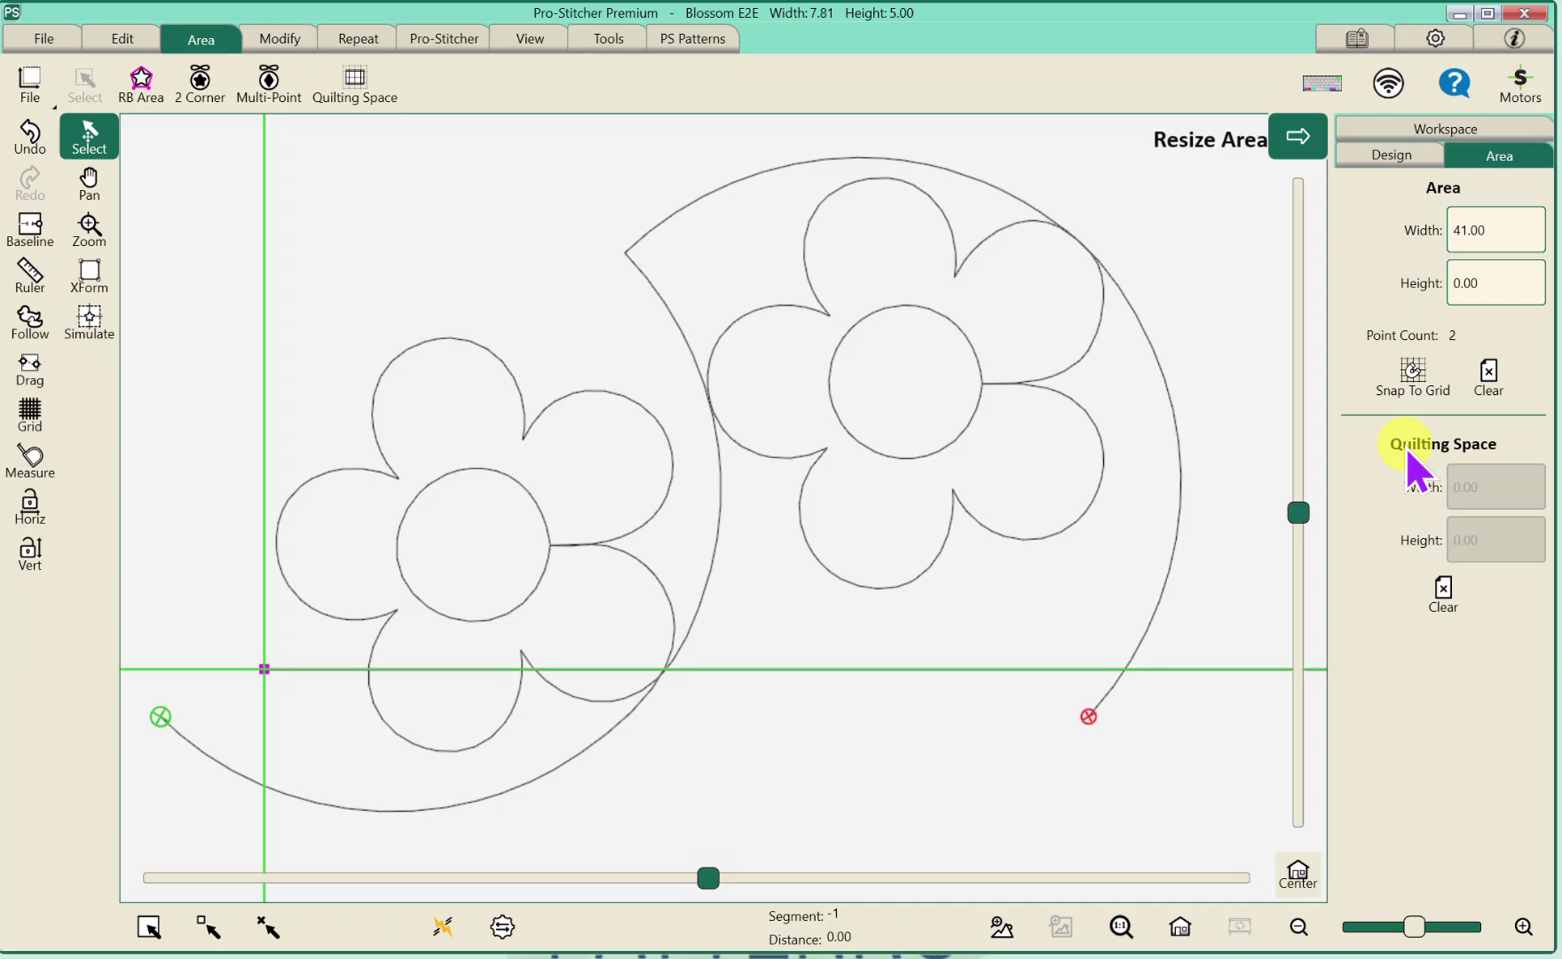
{"action": "left_click", "coordinate": [1482, 282]}
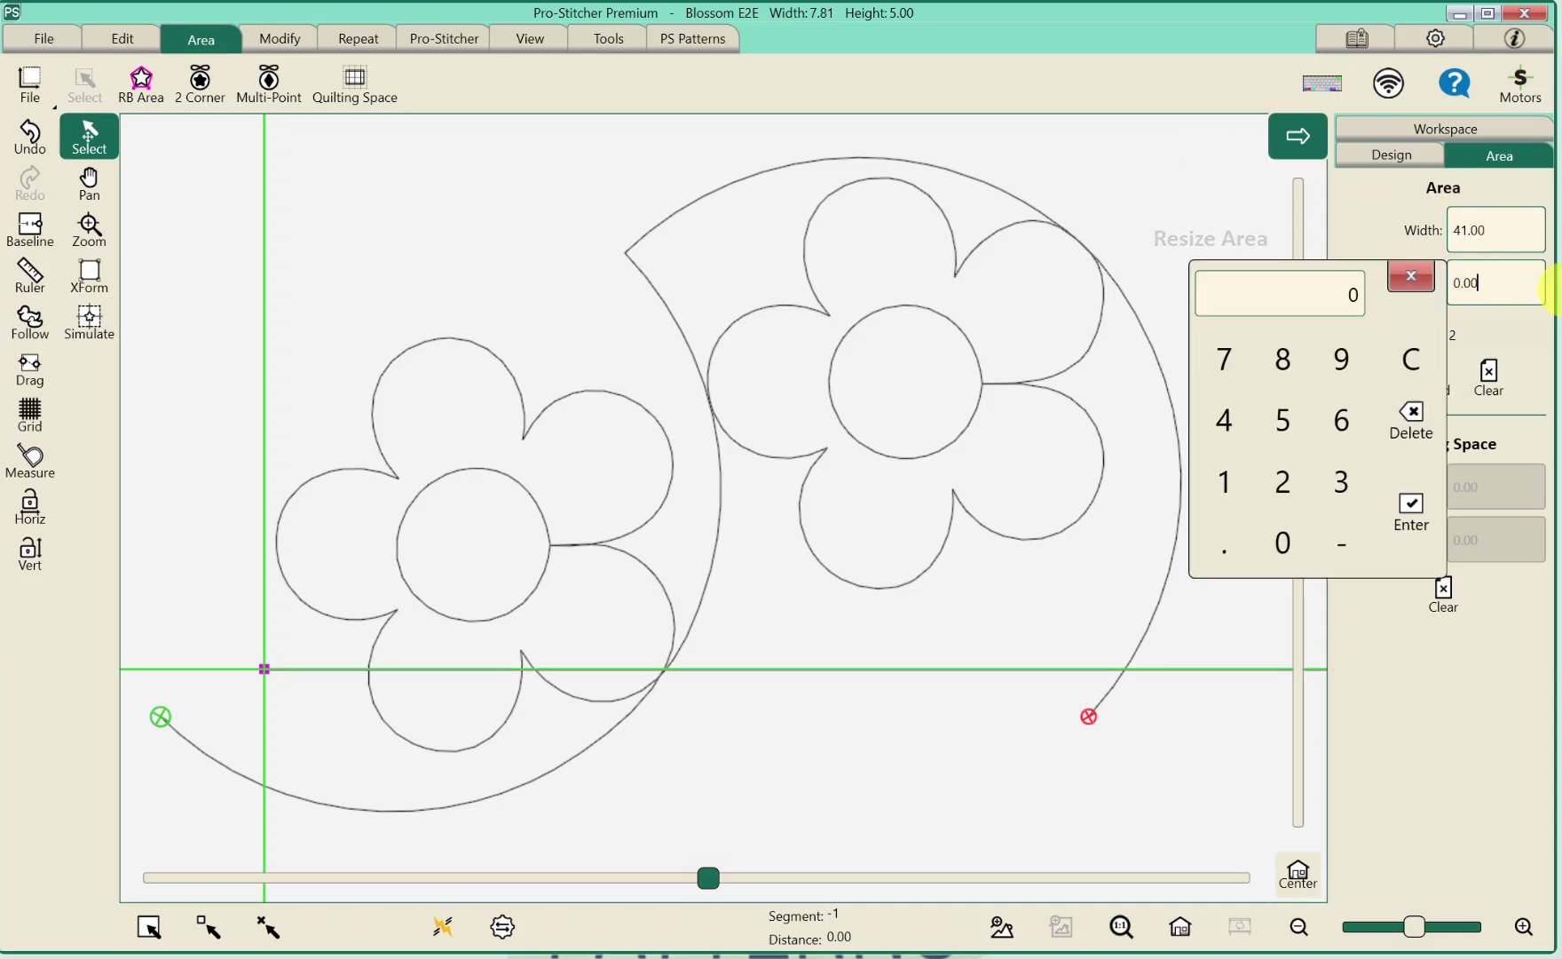
{"action": "left_click", "coordinate": [1287, 417]}
{"action": "left_click", "coordinate": [1281, 483]}
{"action": "left_click", "coordinate": [1404, 513]}
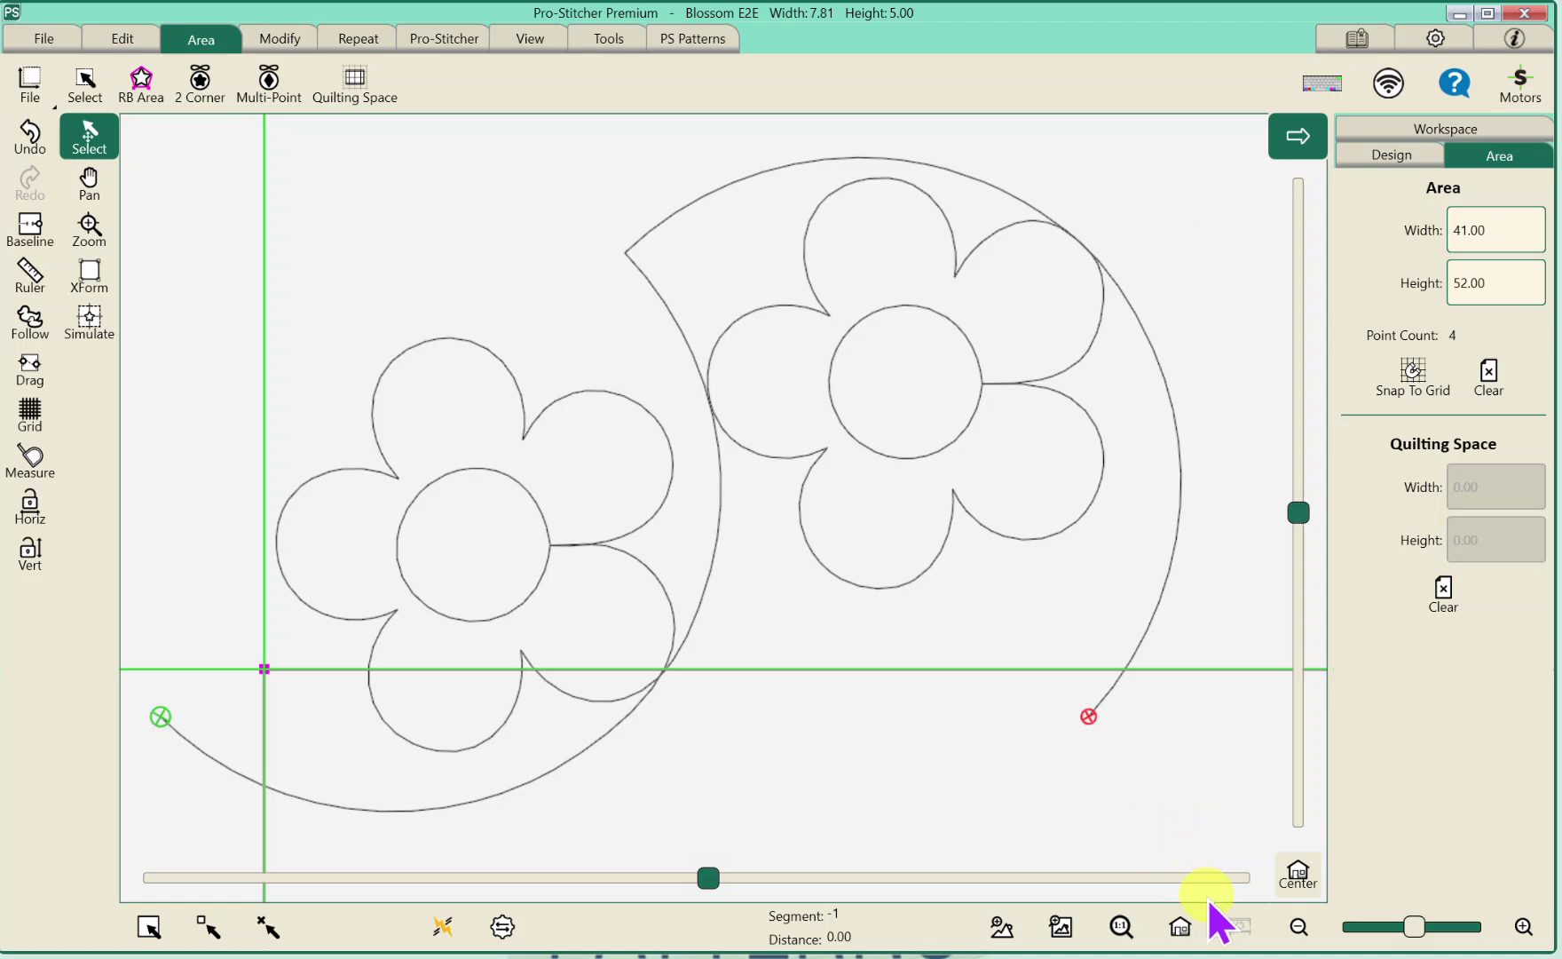
{"action": "left_click", "coordinate": [1181, 928]}
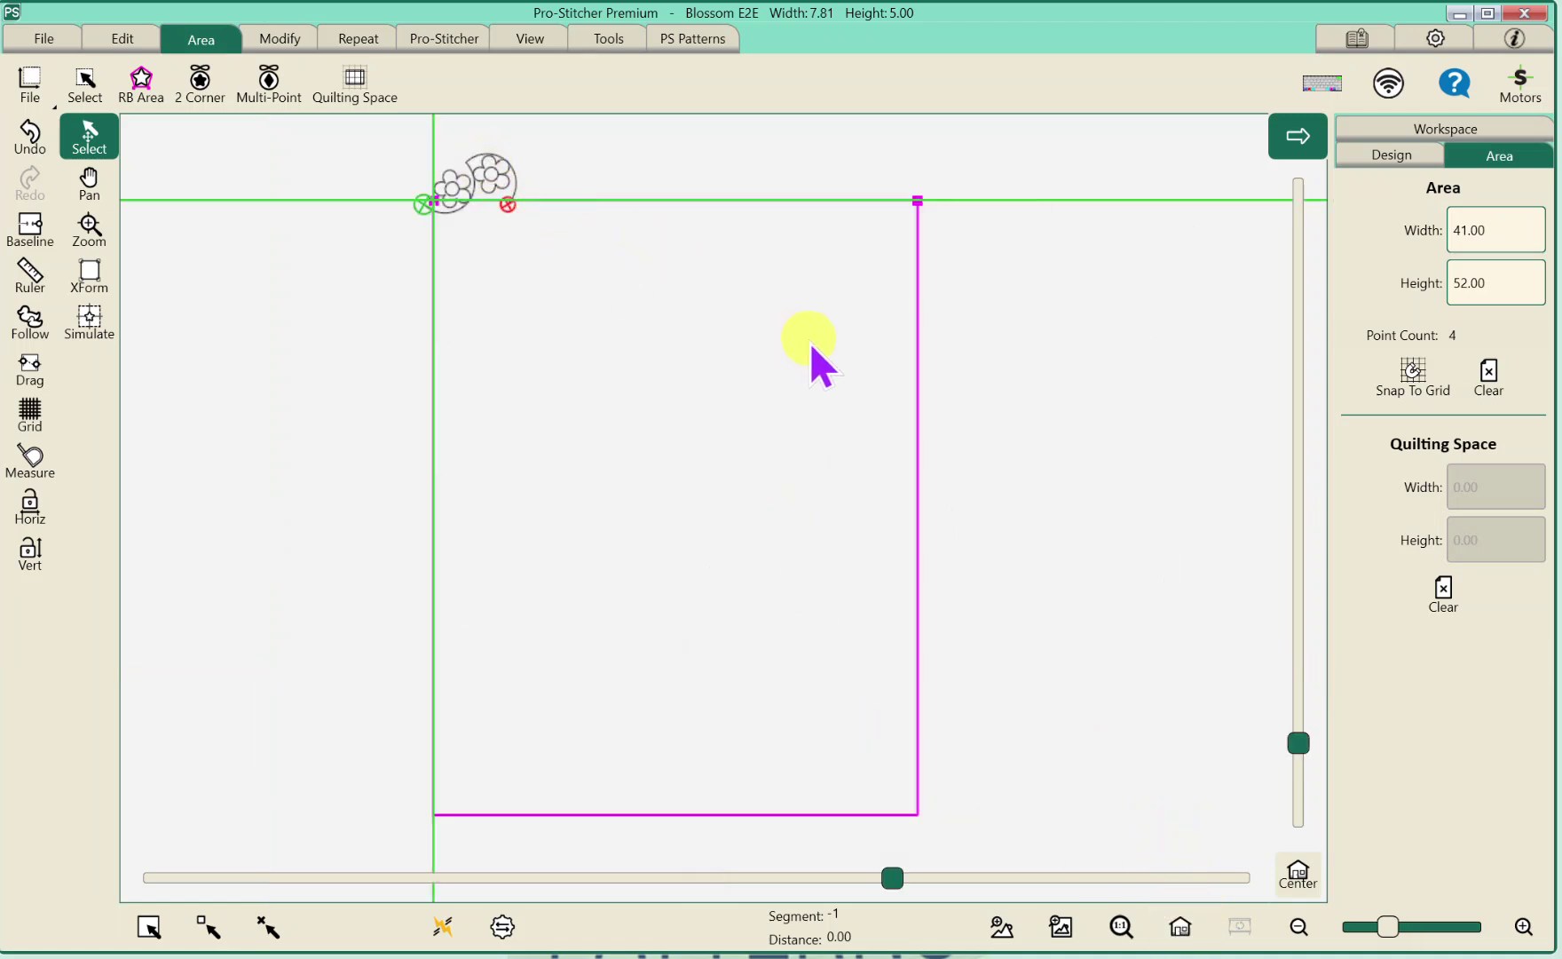
- Move the simulated needle up-left above the area, then baseline the Blossom design
{"action": "left_click", "coordinate": [89, 322]}
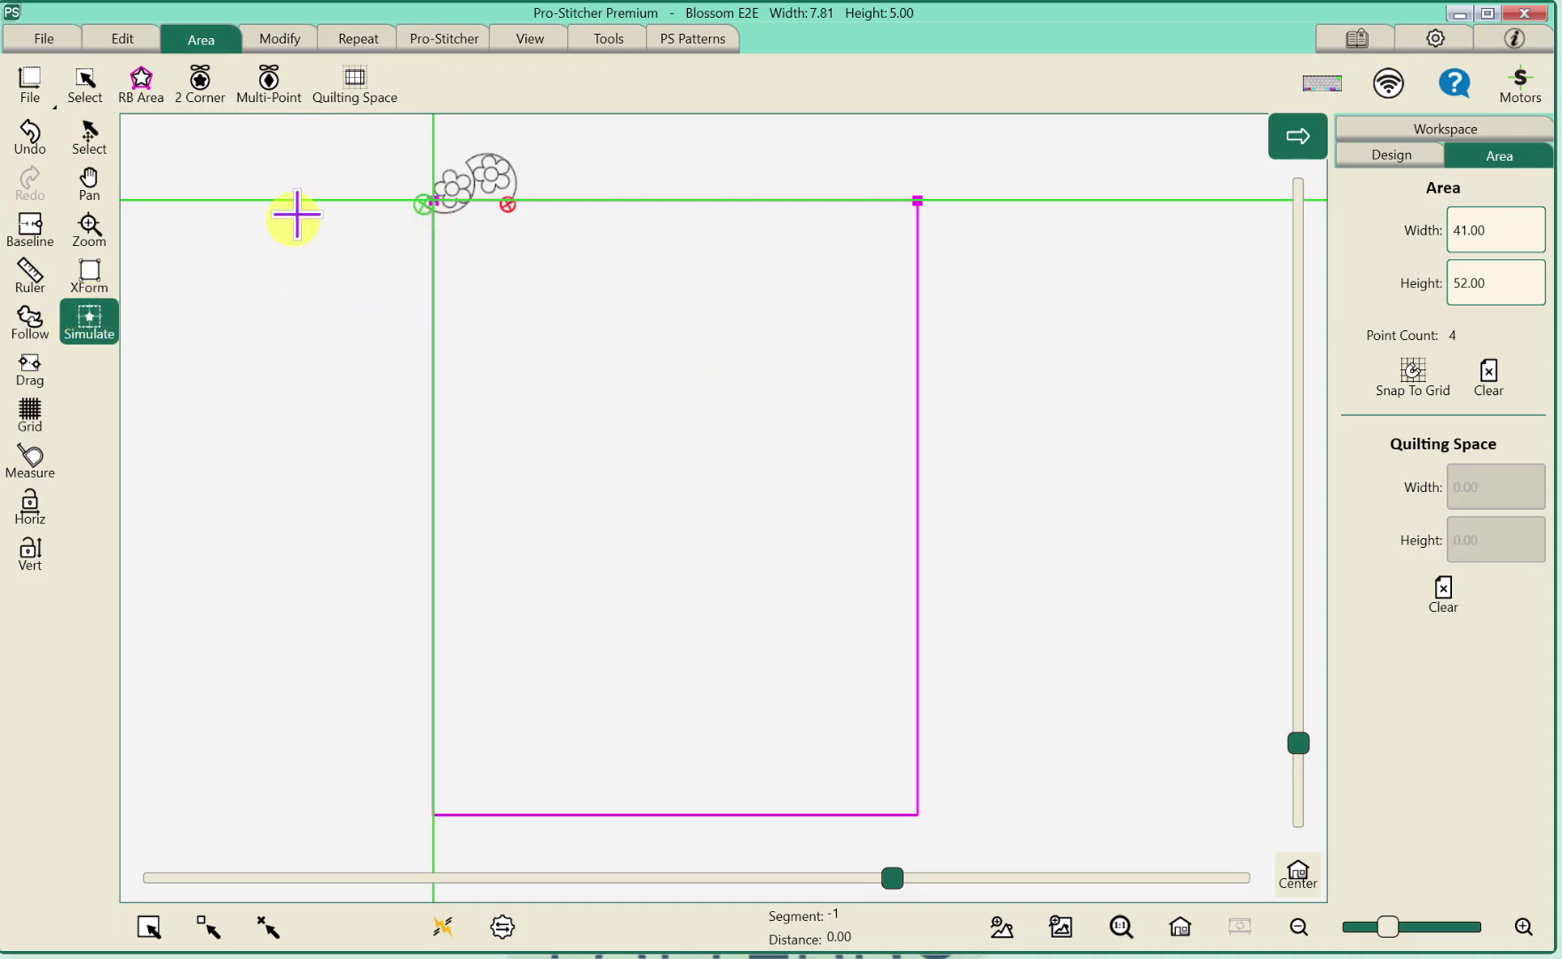
{"action": "left_click_drag", "start_coordinate": [296, 213], "coordinate": [378, 152]}
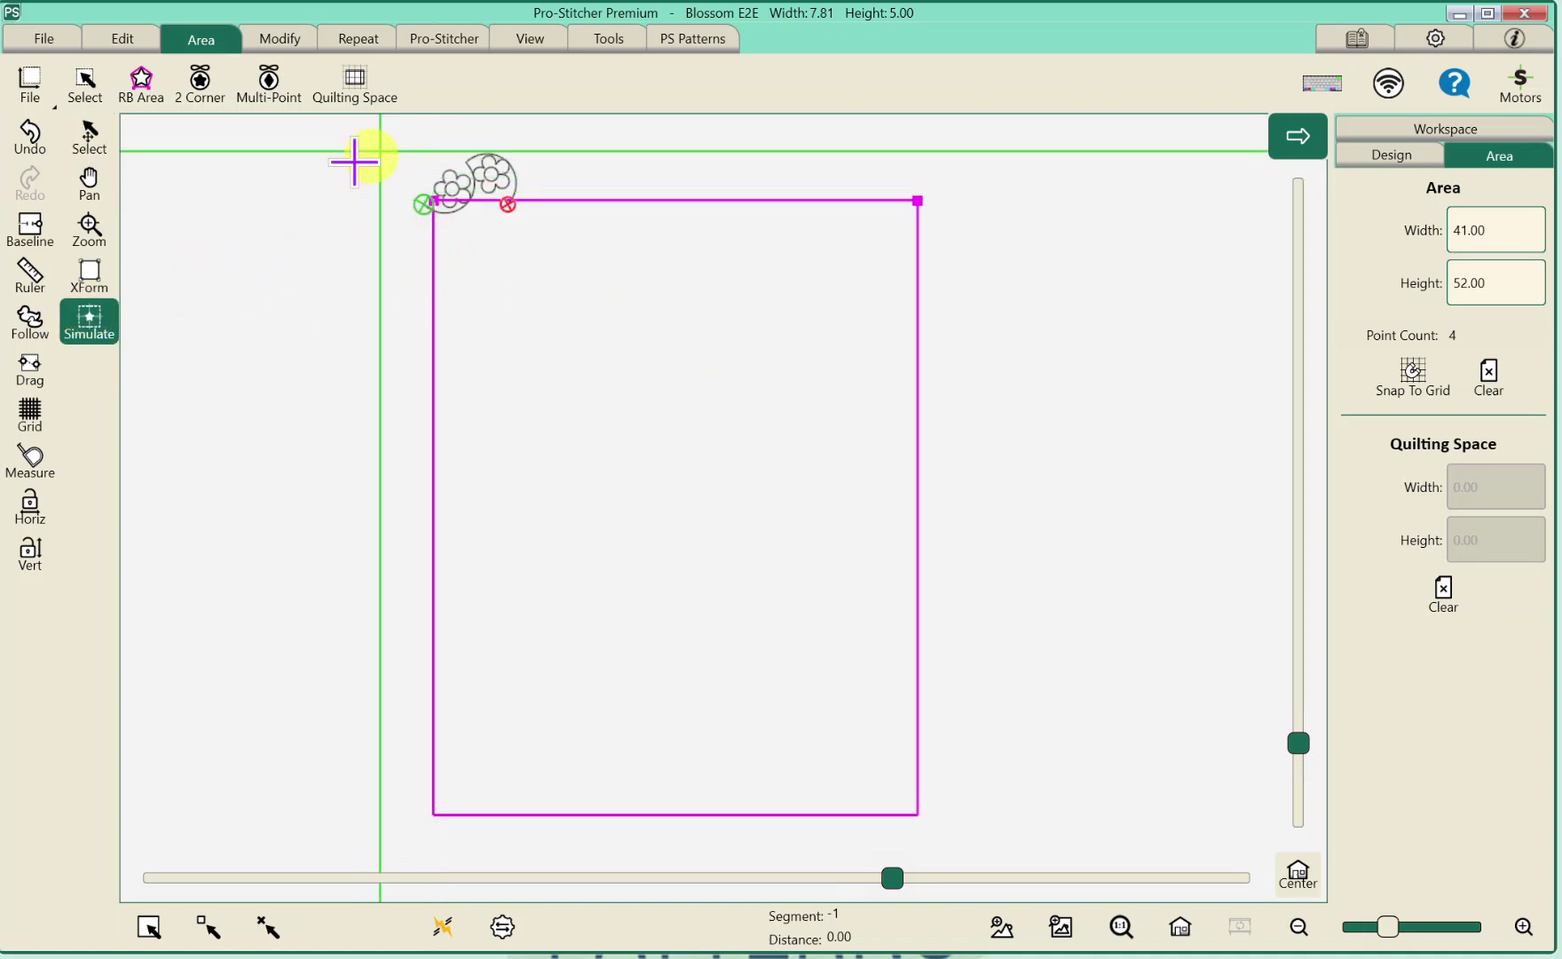
{"action": "left_click", "coordinate": [94, 133]}
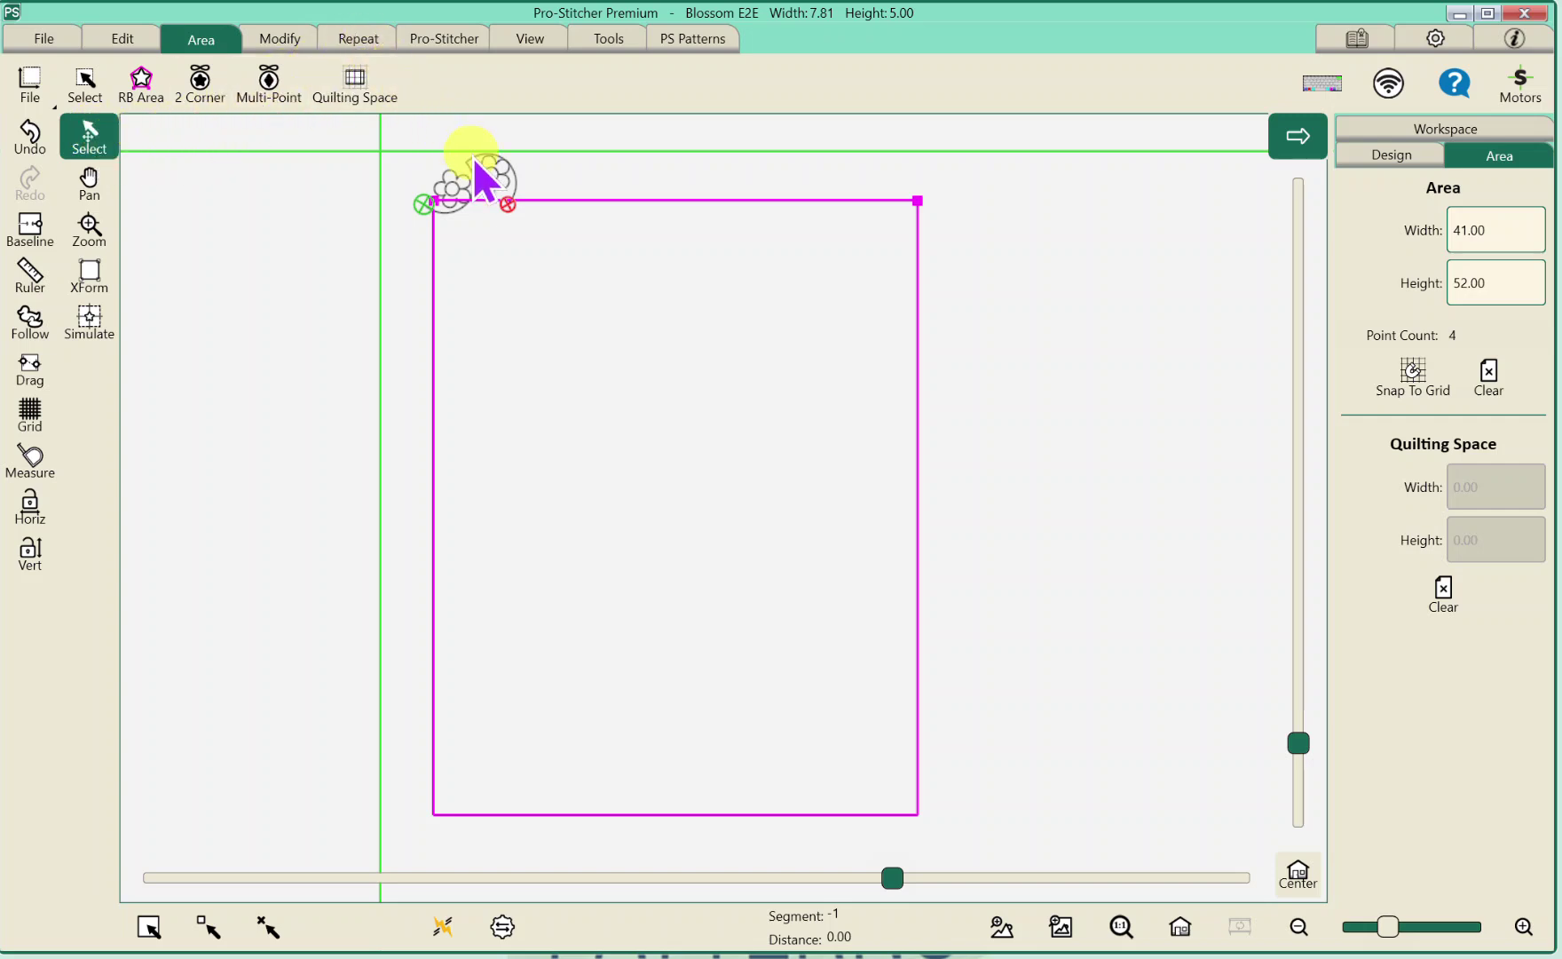
{"action": "left_click", "coordinate": [30, 227]}
- Fill the quilt area with Blossom repeats, trying Stretch and then undoing it
{"action": "left_click", "coordinate": [359, 40]}
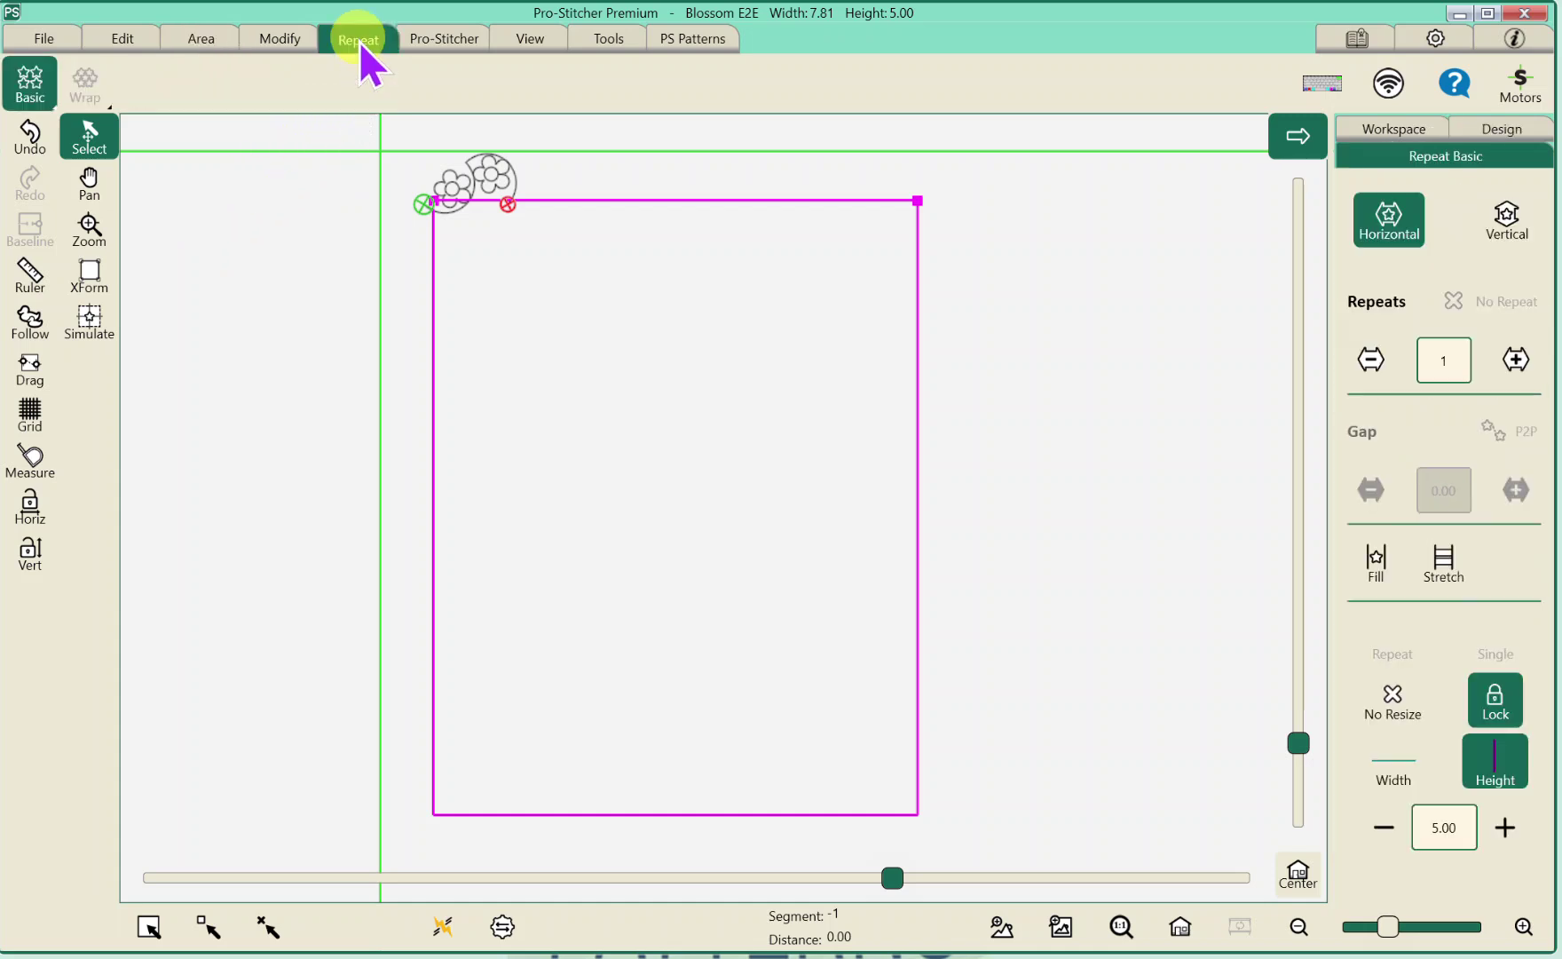
{"action": "left_click", "coordinate": [1378, 563]}
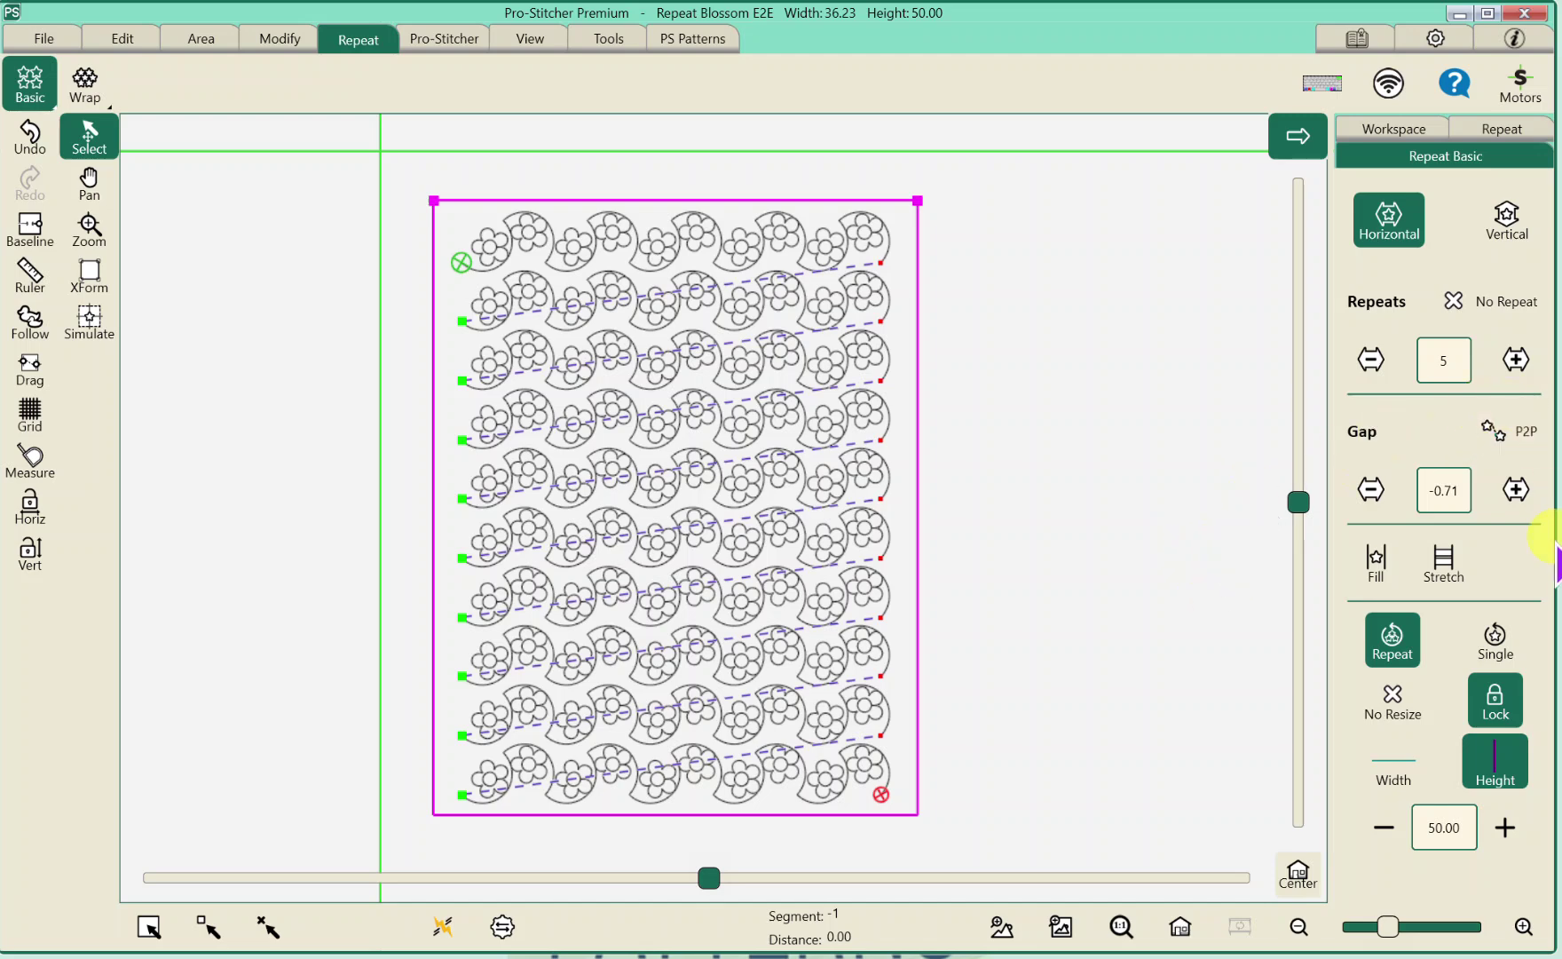
{"action": "left_click", "coordinate": [1447, 563]}
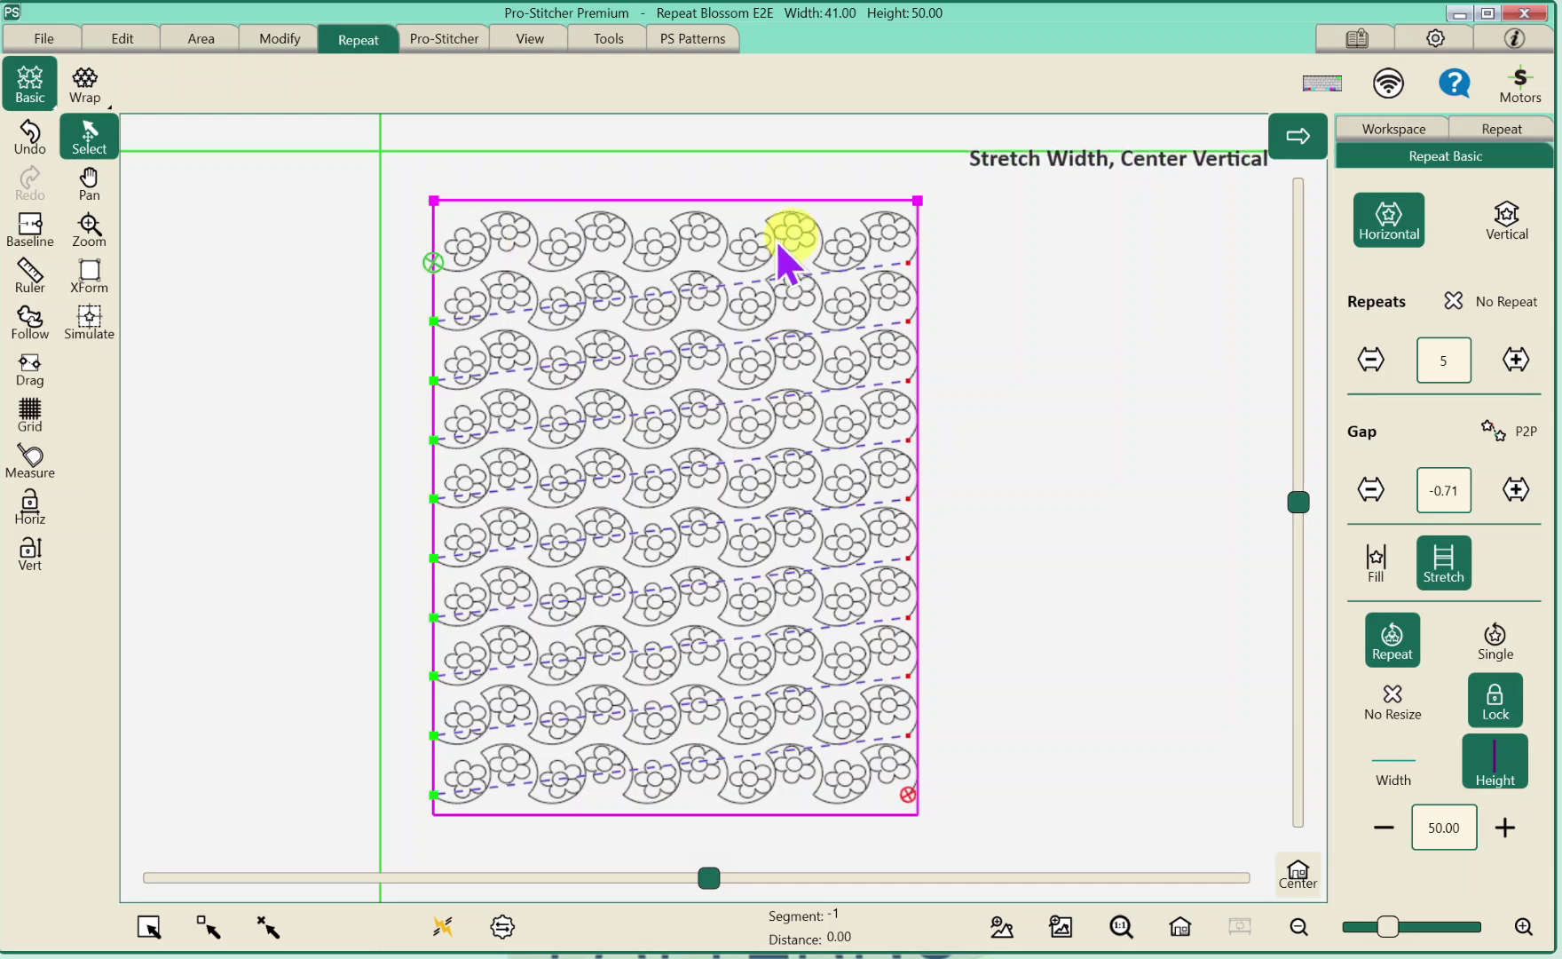
{"action": "left_click", "coordinate": [32, 140]}
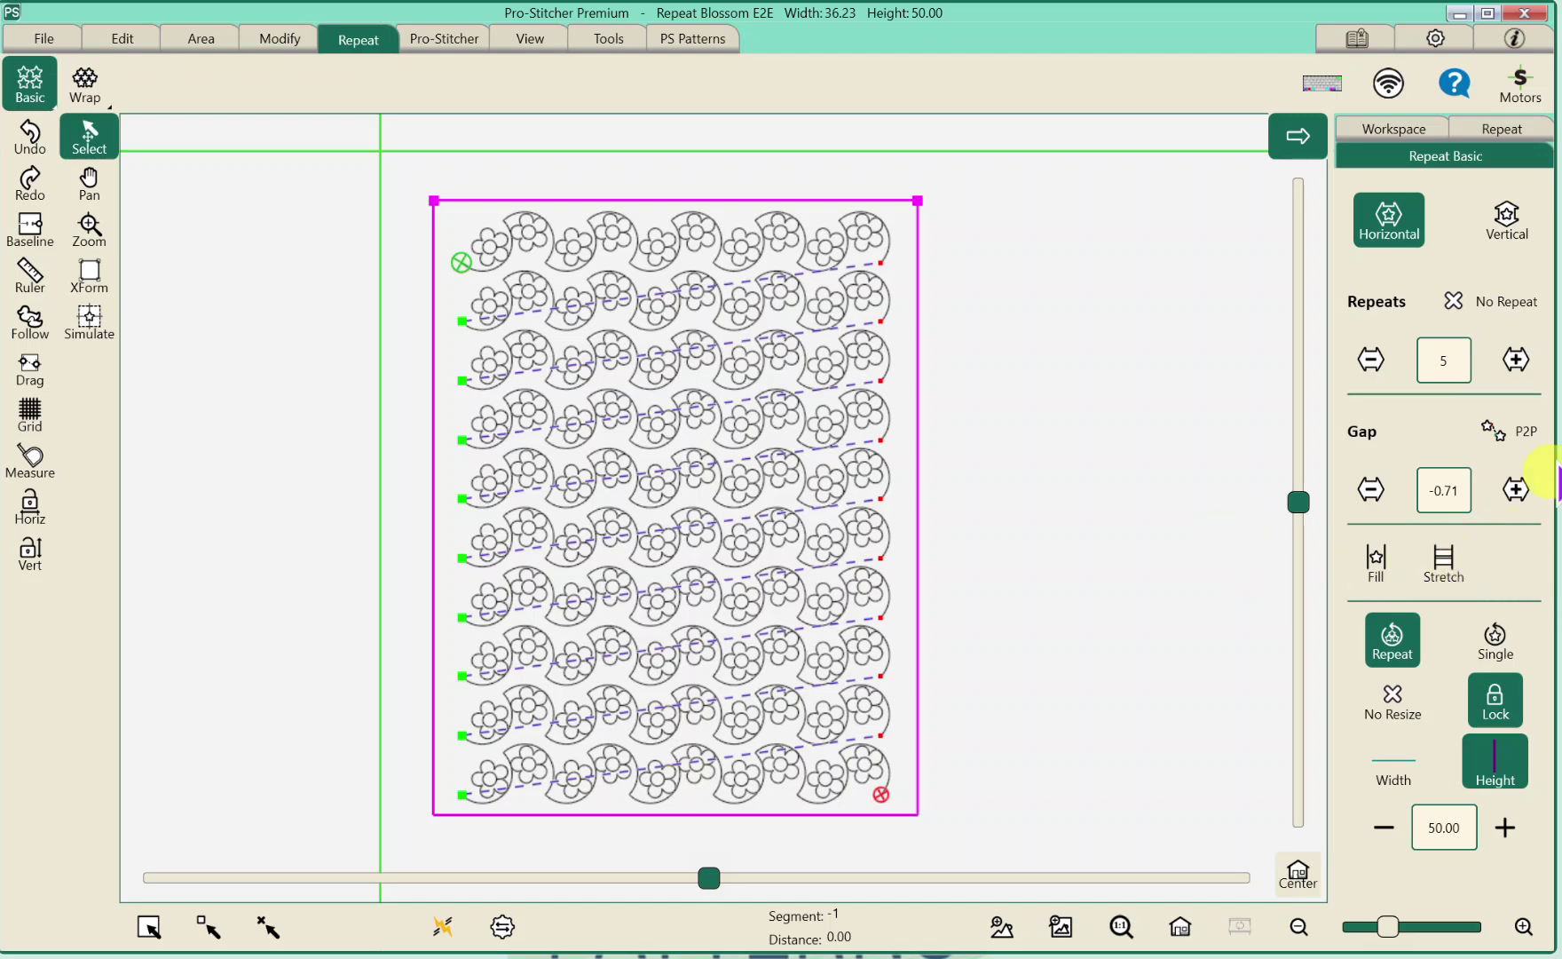
- Raise the horizontal repeats to 6 Blossoms per row
{"action": "left_click", "coordinate": [1518, 233]}
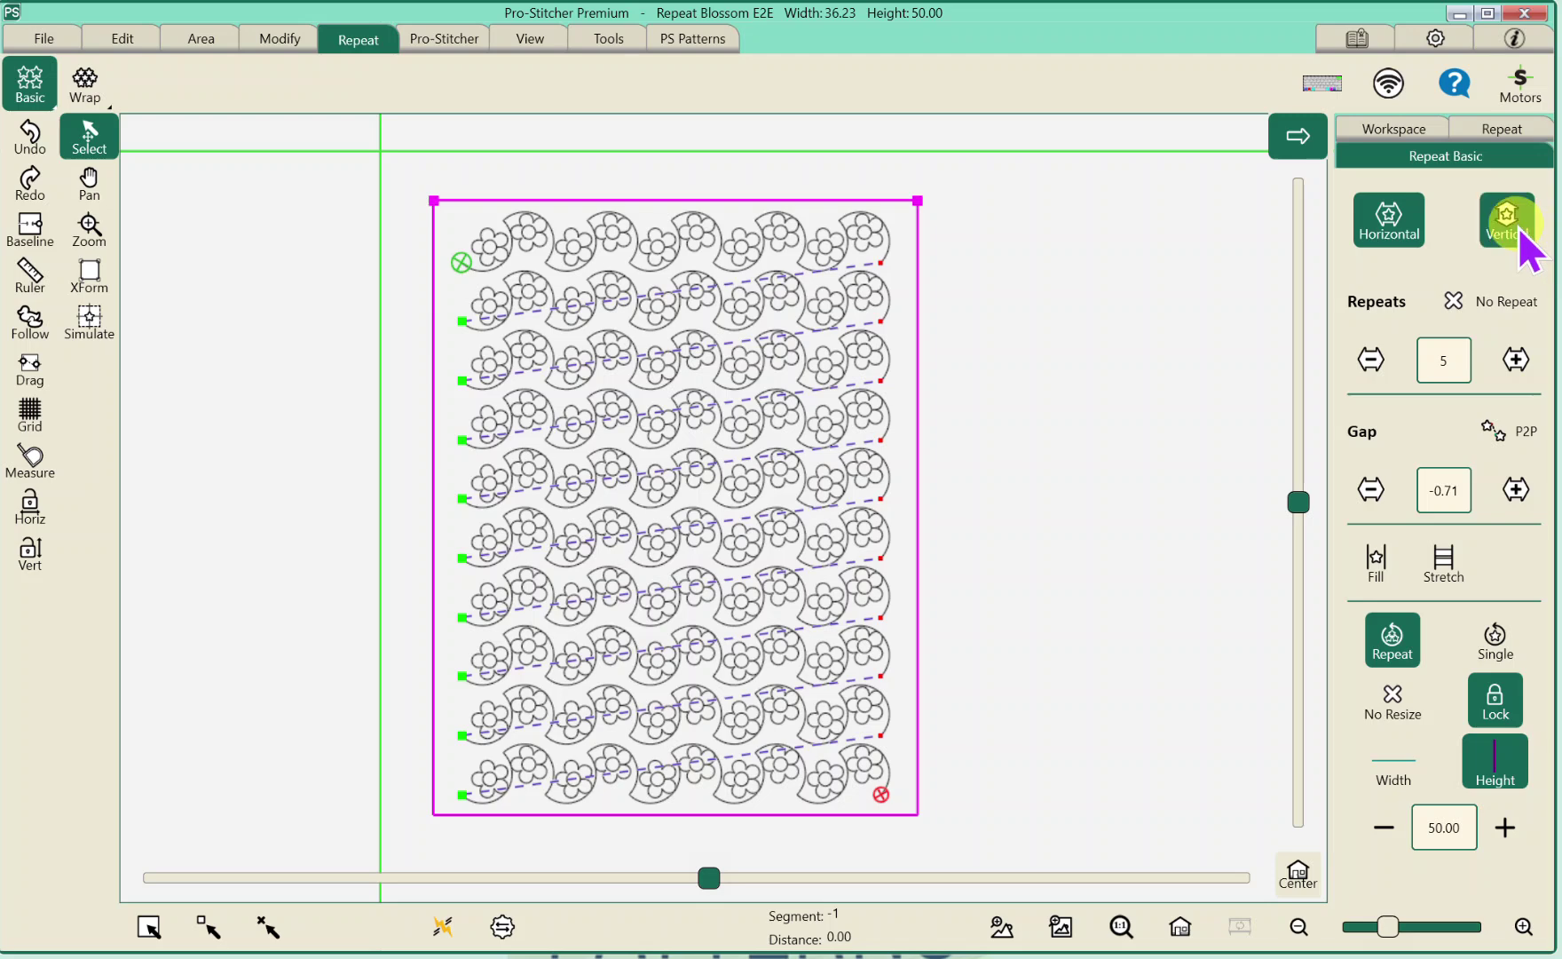
{"action": "left_click", "coordinate": [1394, 223]}
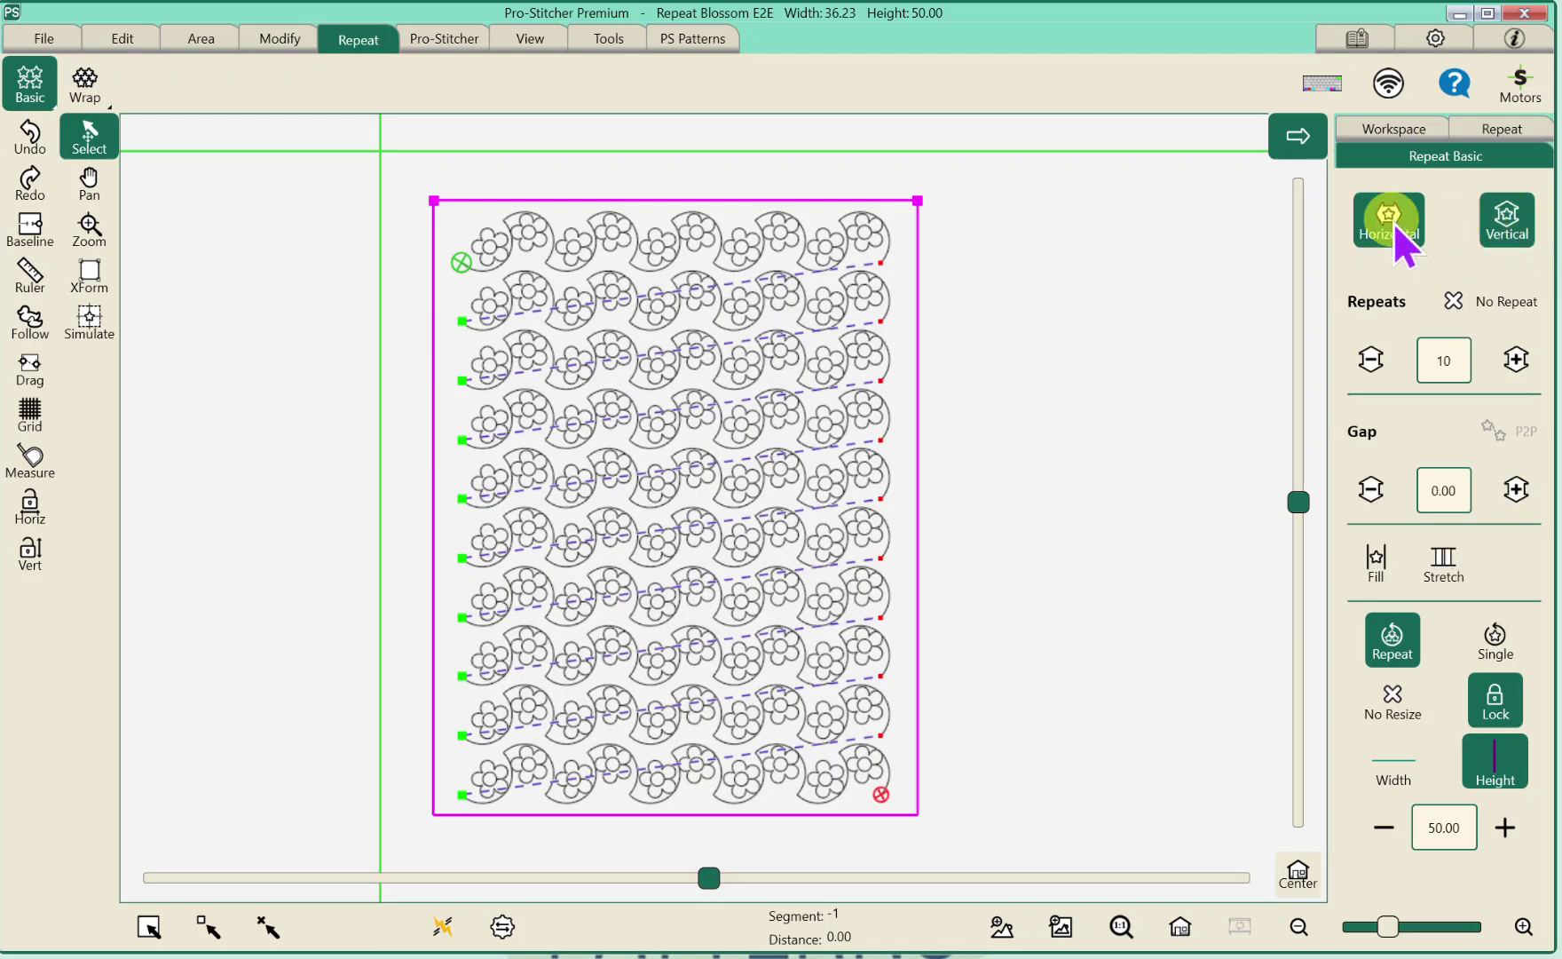
{"action": "left_click", "coordinate": [1516, 359]}
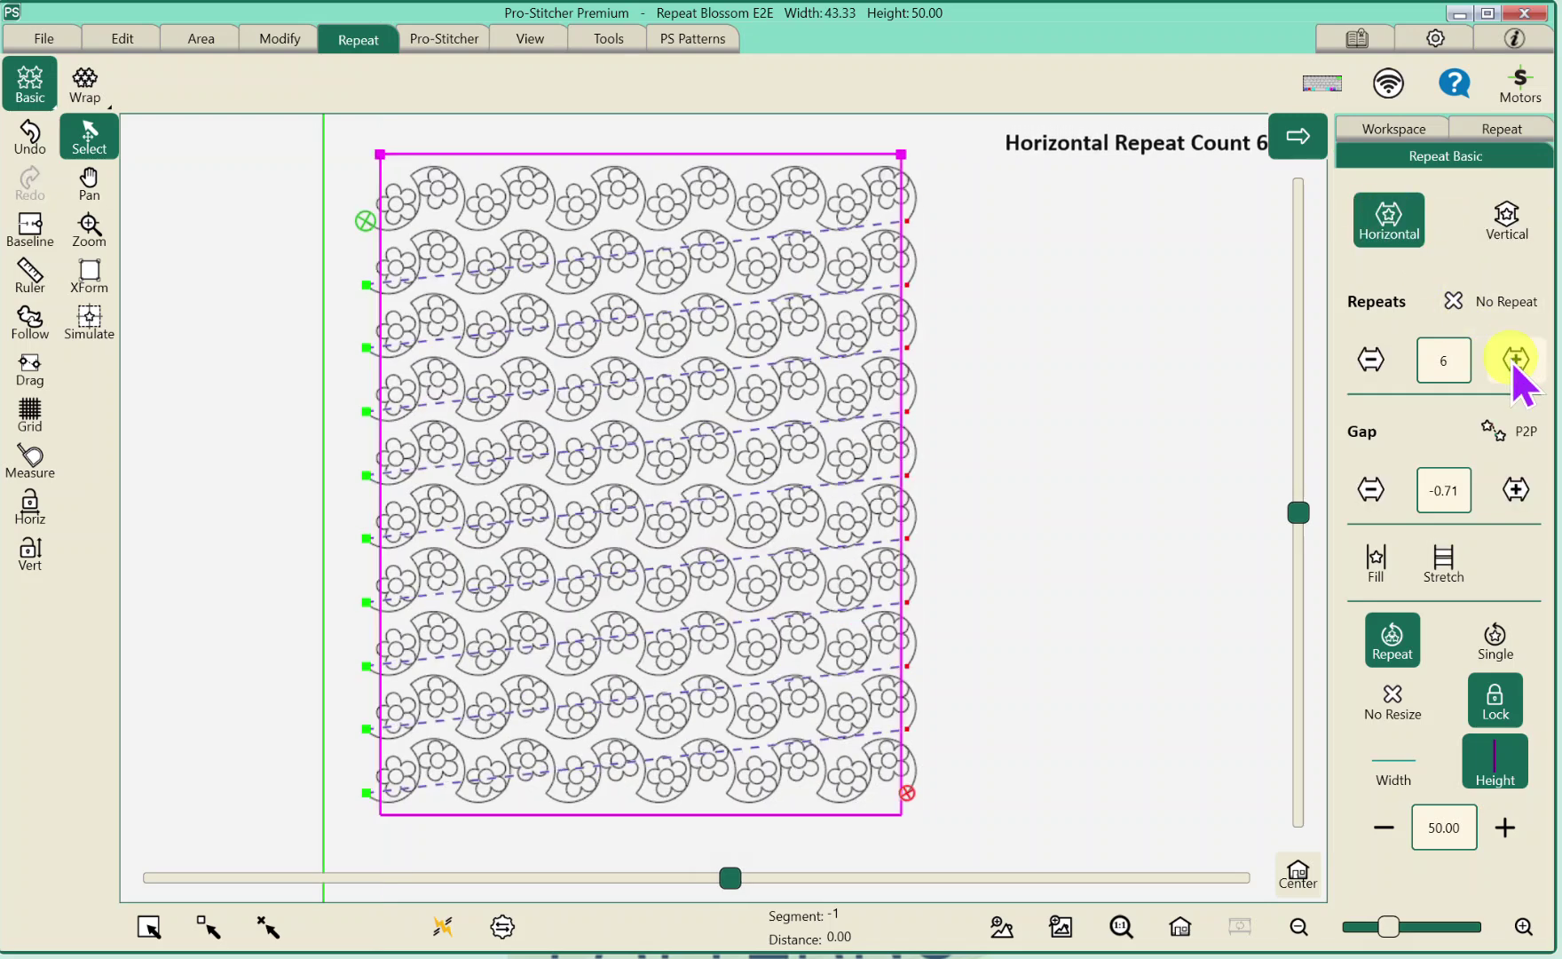
- Lower the vertical gap between rows to -0.76
{"action": "left_click", "coordinate": [1505, 229]}
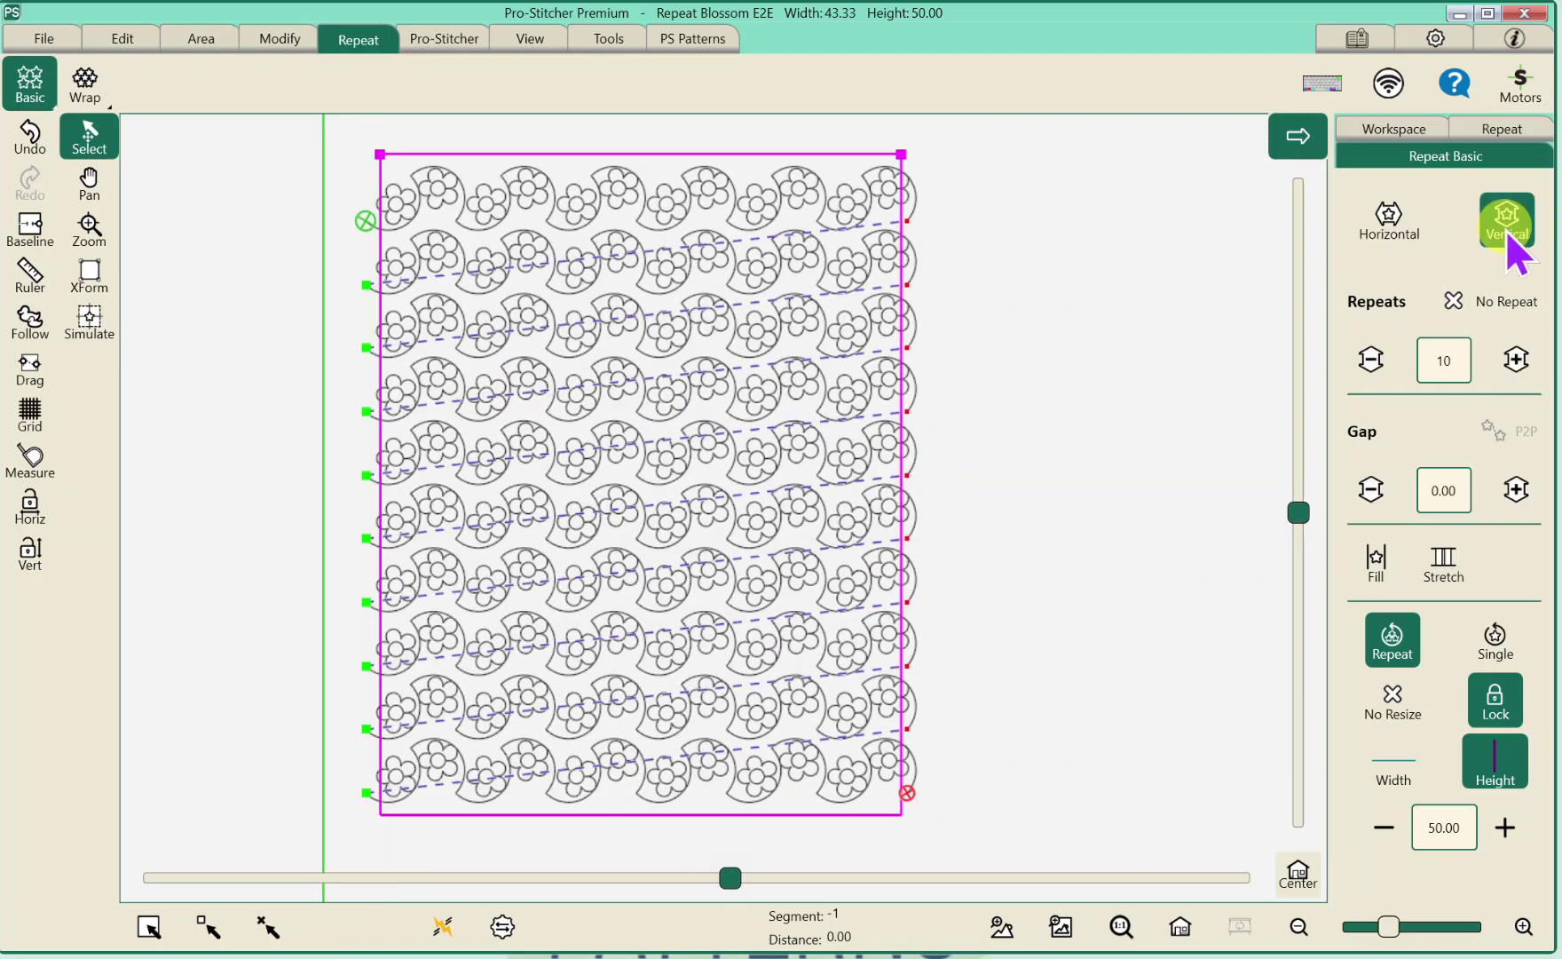
{"action": "left_click", "coordinate": [1370, 489]}
{"action": "left_click", "coordinate": [1369, 488]}
{"action": "left_click", "coordinate": [1369, 488]}
{"action": "left_click", "coordinate": [1370, 488]}
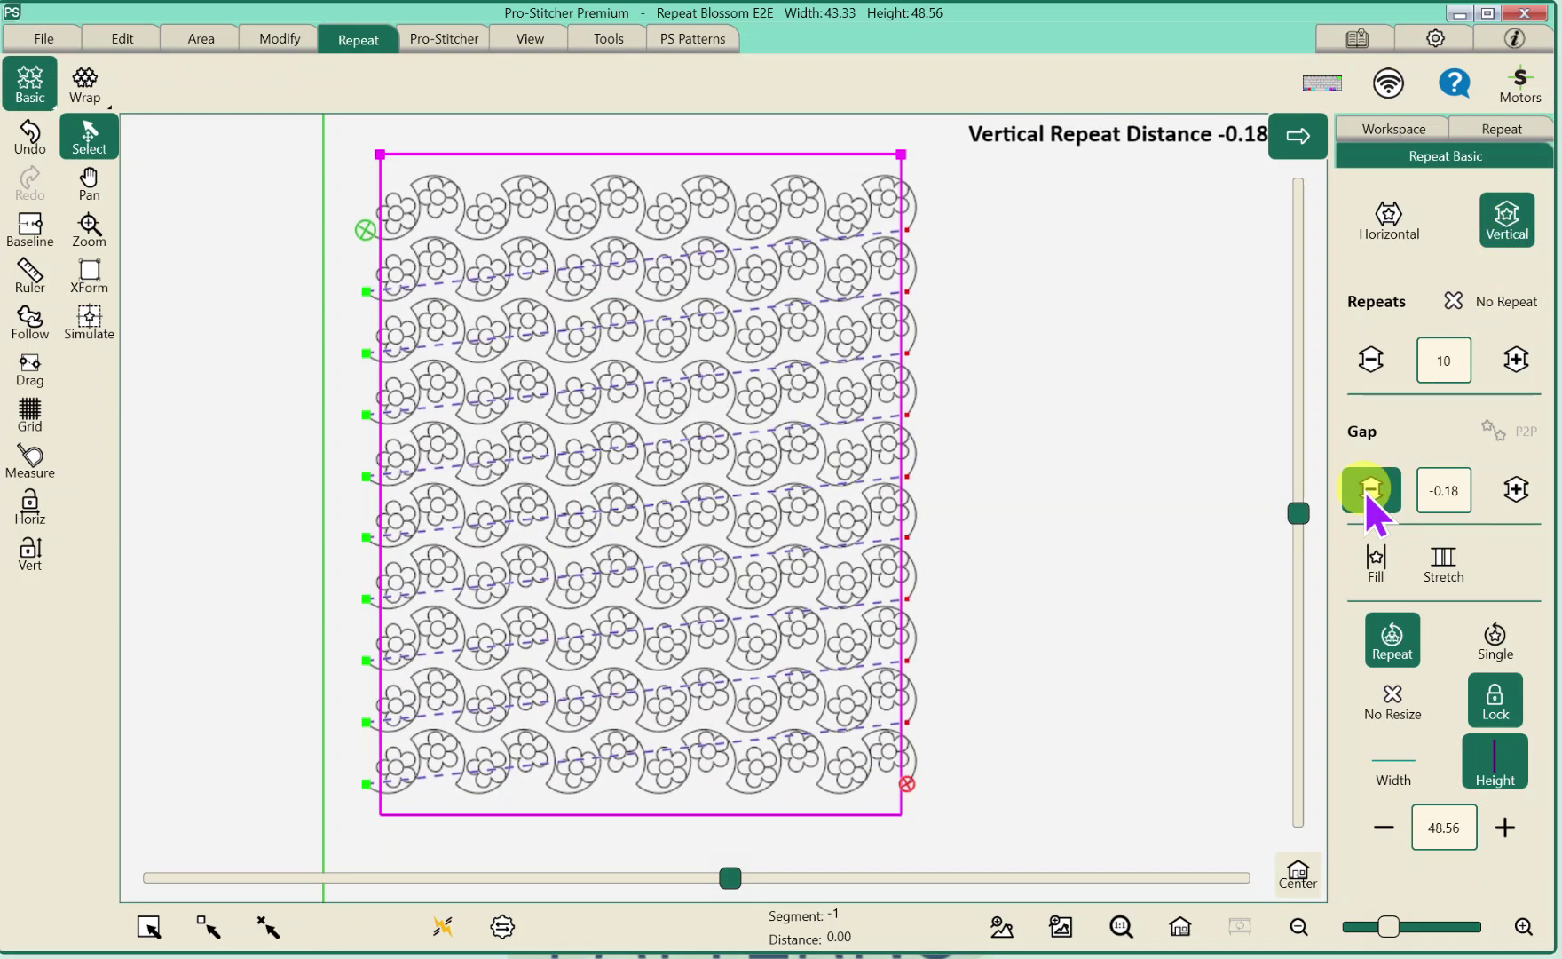
{"action": "left_click", "coordinate": [1370, 488]}
{"action": "left_click", "coordinate": [1370, 489]}
{"action": "left_click", "coordinate": [1370, 488]}
{"action": "left_click", "coordinate": [1370, 488]}
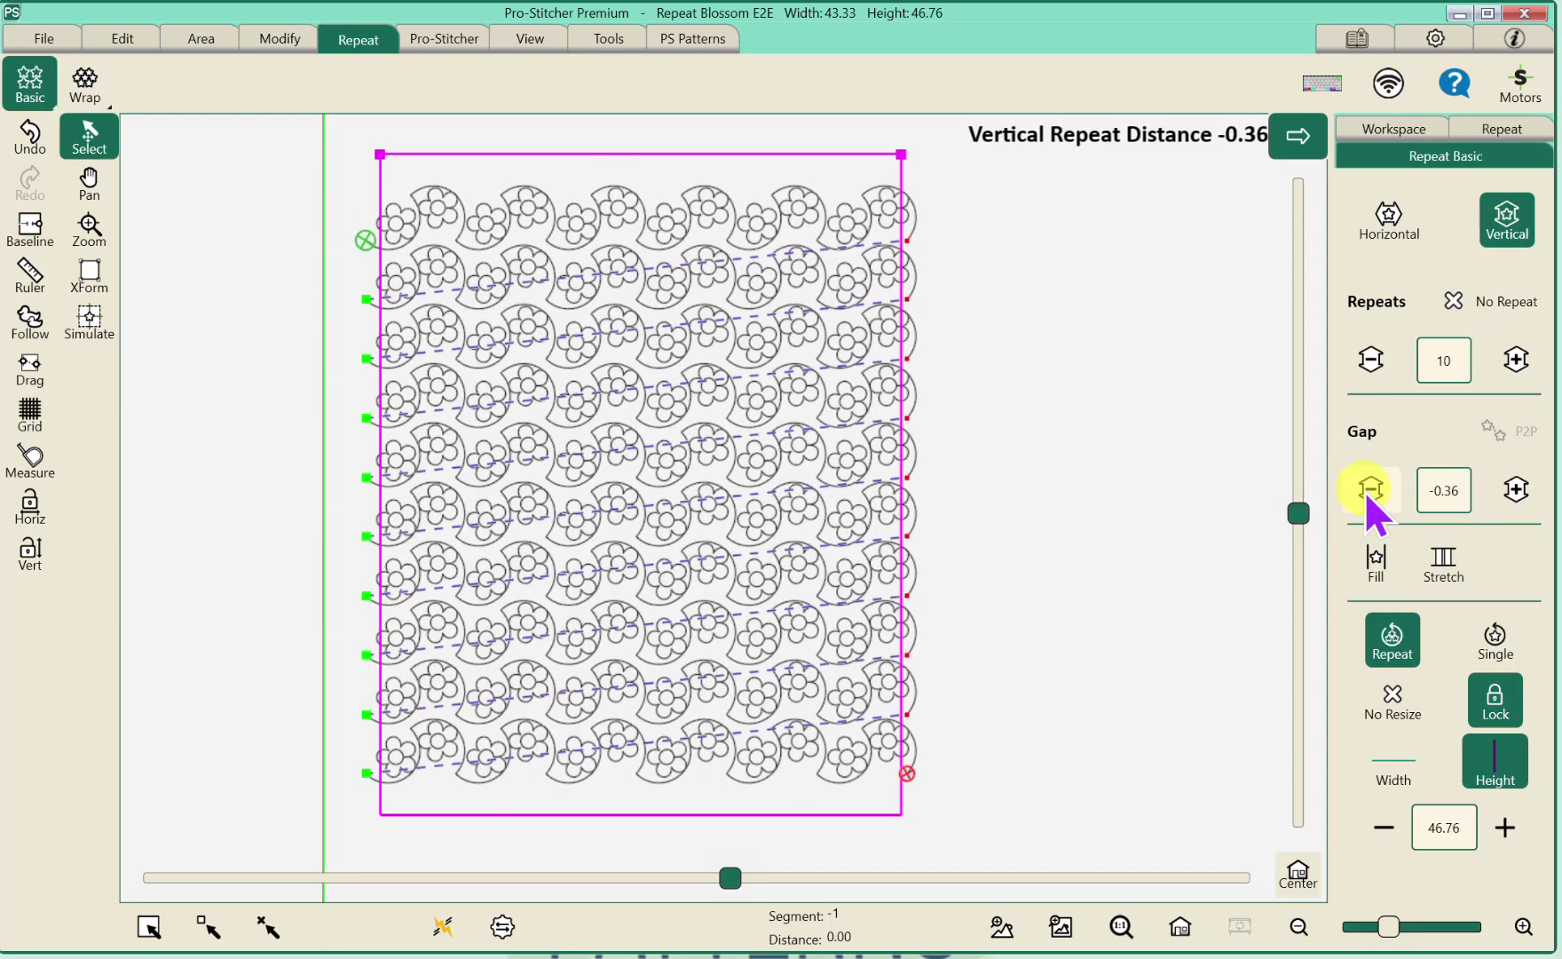
{"action": "left_click", "coordinate": [1370, 489]}
{"action": "left_click", "coordinate": [1370, 488]}
{"action": "left_click", "coordinate": [1370, 488]}
{"action": "left_click", "coordinate": [1369, 488]}
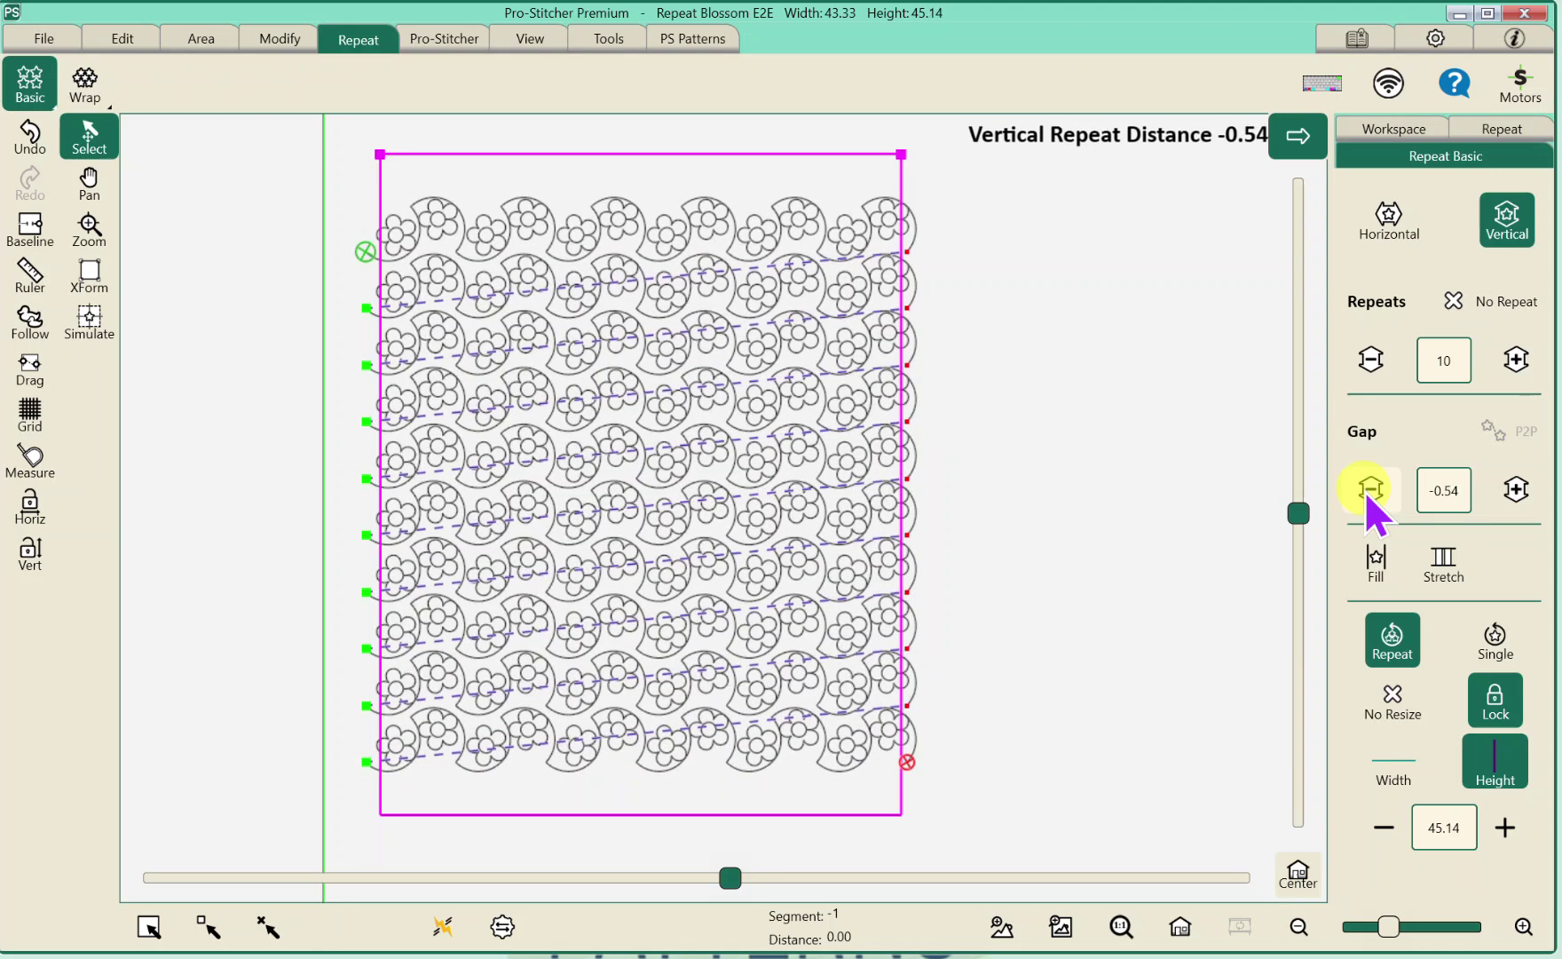
{"action": "left_click", "coordinate": [1370, 488]}
{"action": "left_click", "coordinate": [1370, 489]}
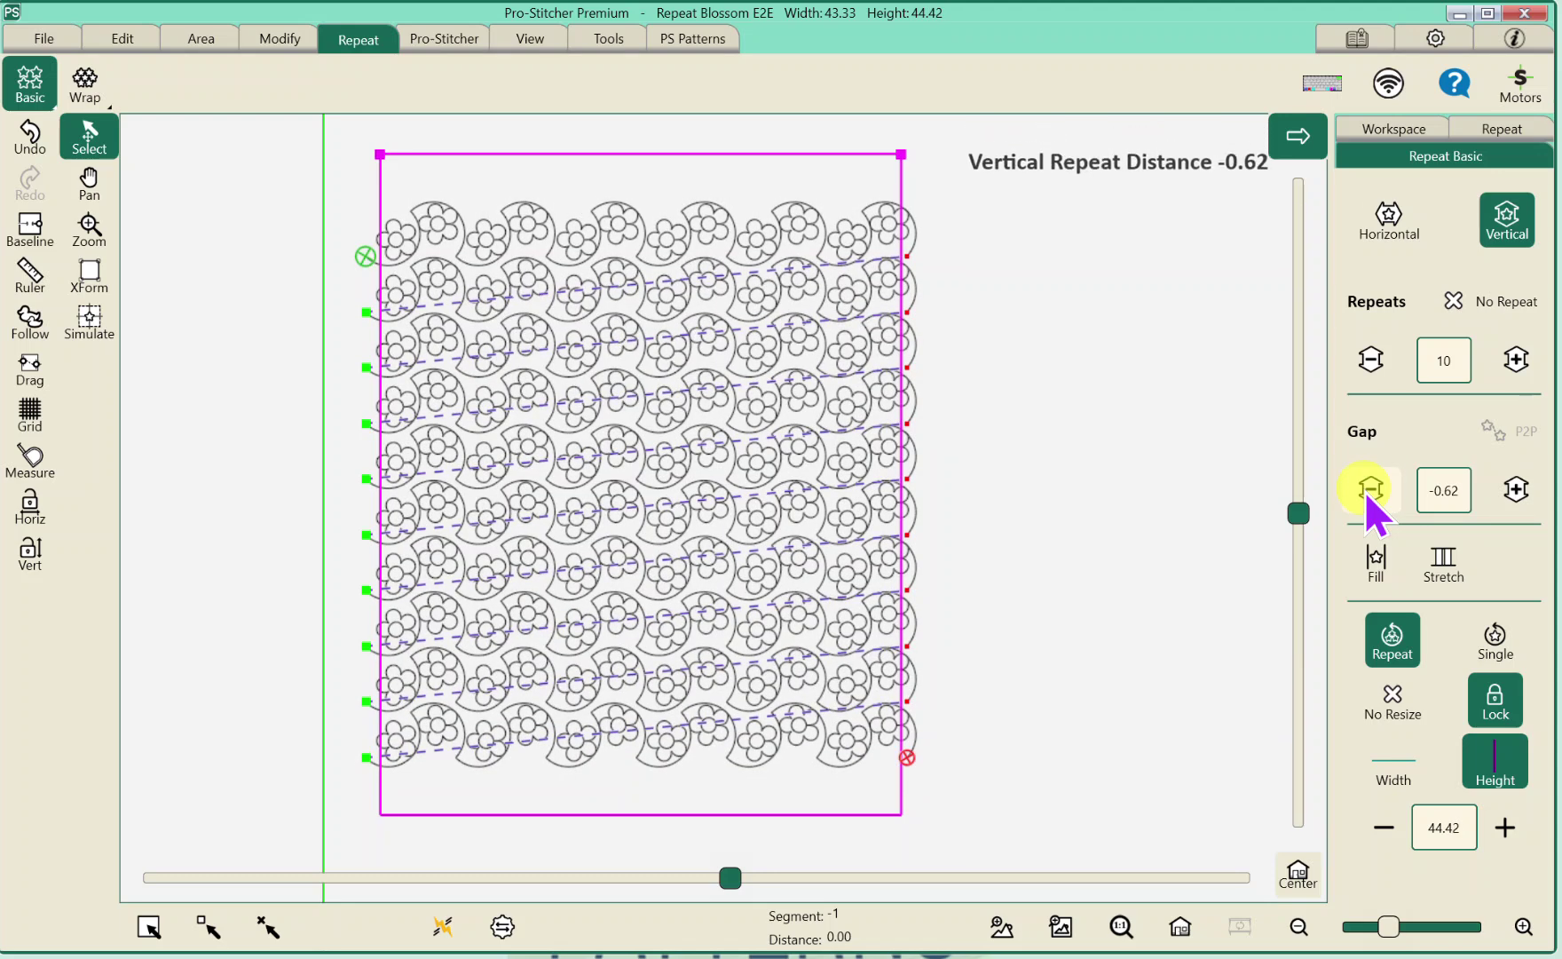
{"action": "left_click", "coordinate": [1370, 488]}
{"action": "left_click", "coordinate": [1369, 488]}
{"action": "left_click", "coordinate": [1370, 489]}
{"action": "left_click", "coordinate": [1370, 488]}
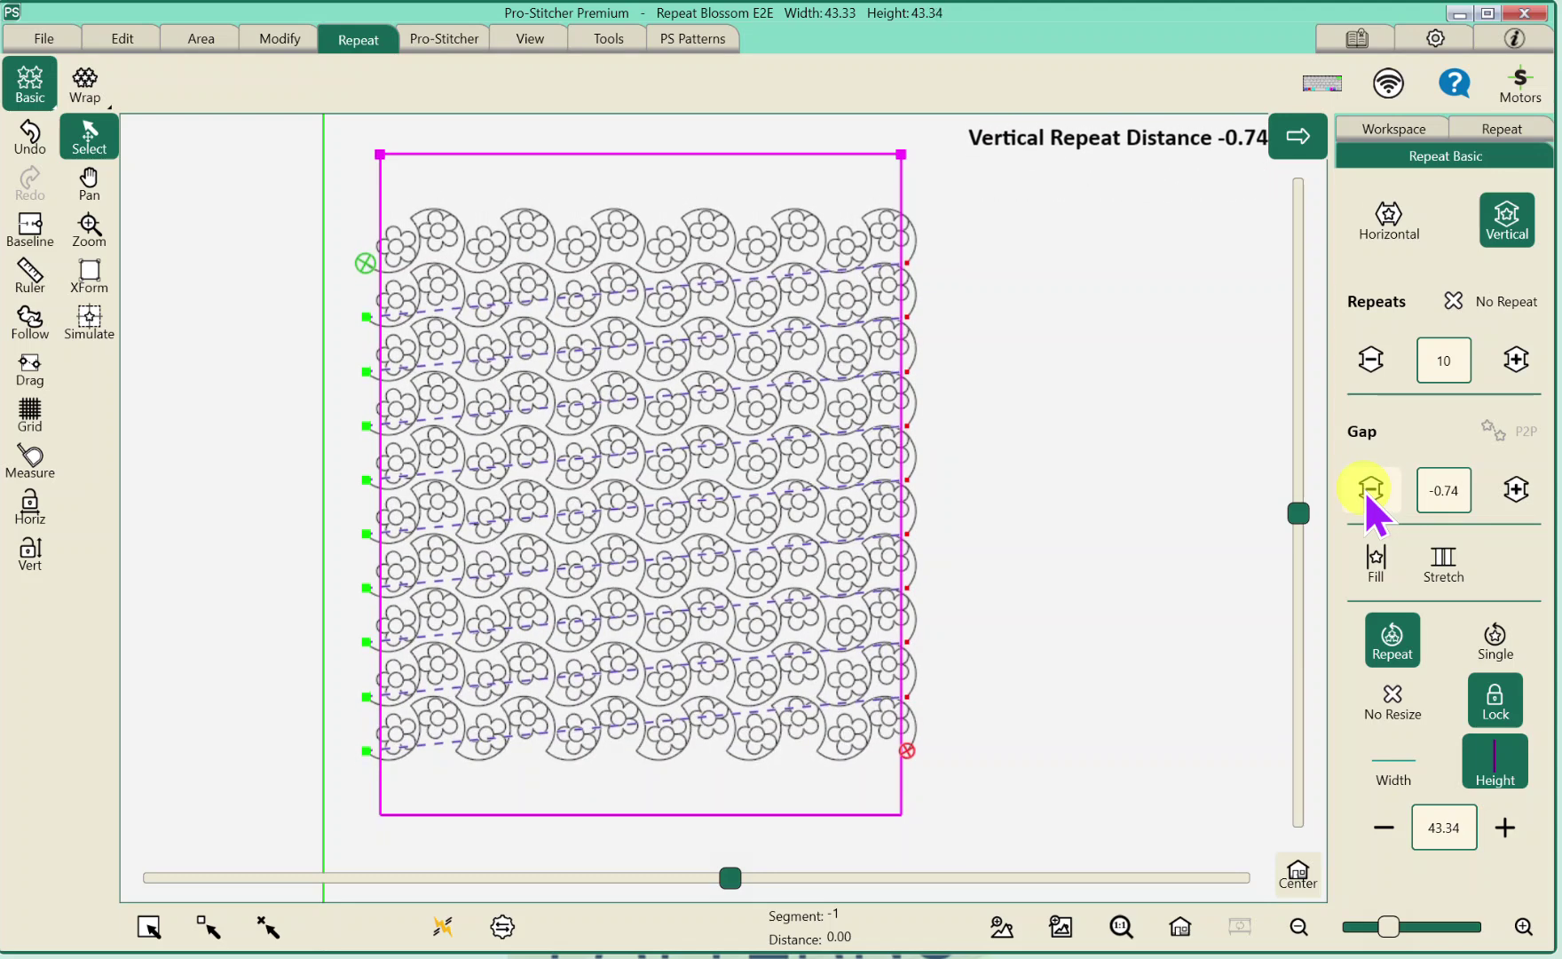
{"action": "left_click", "coordinate": [1370, 488]}
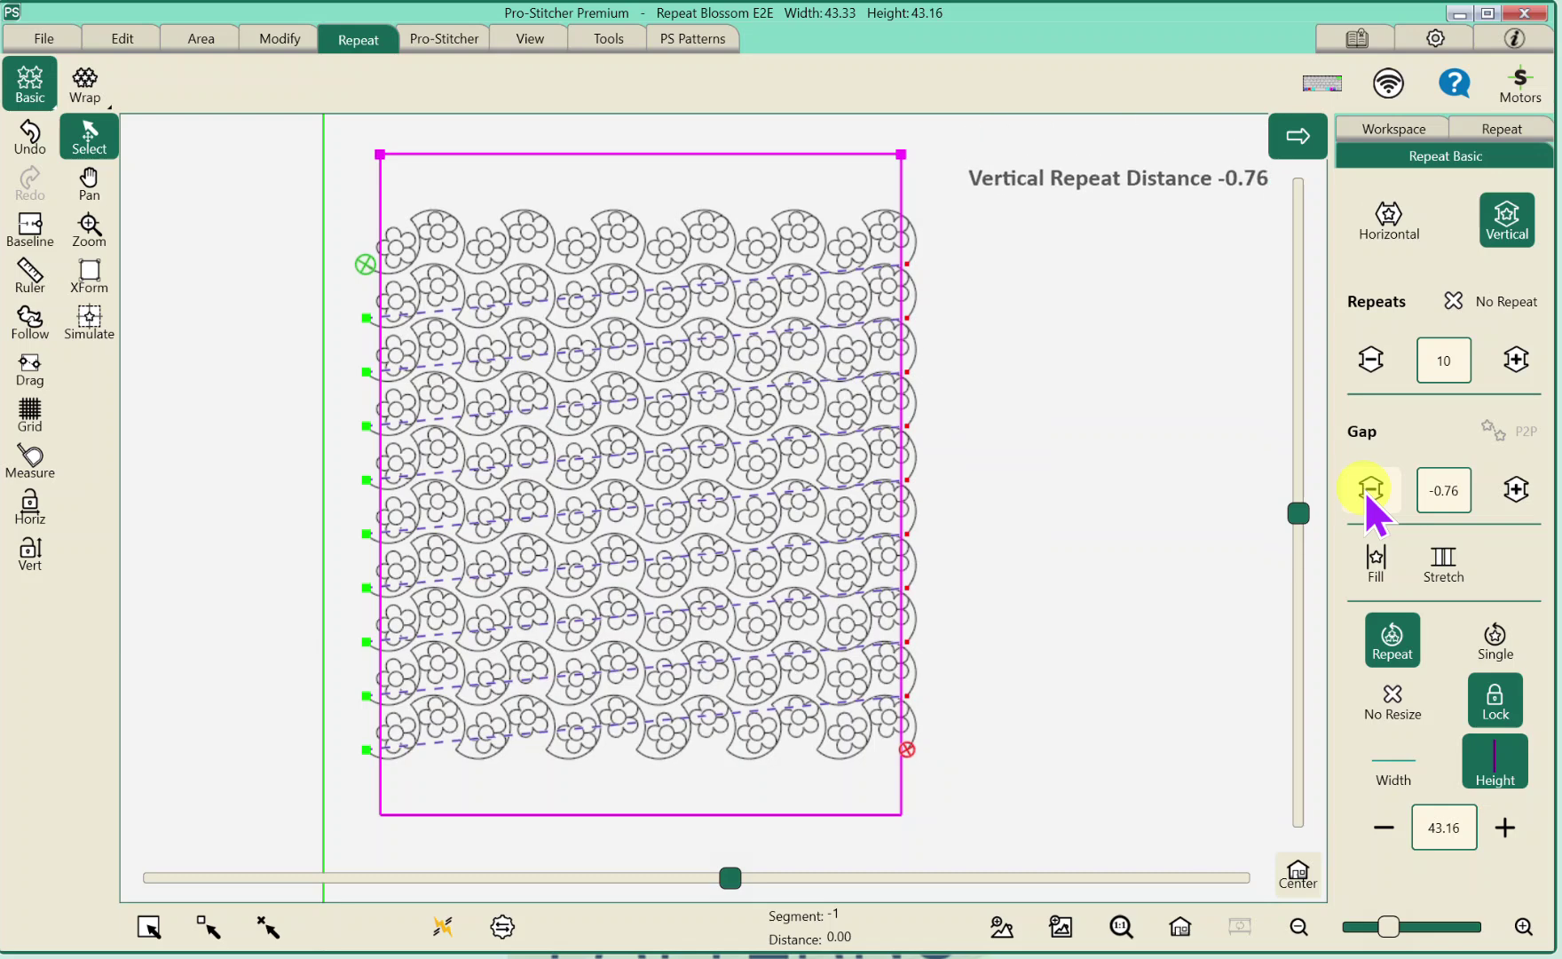
- Increase the vertical repeats to 13 rows
{"action": "left_click", "coordinate": [1516, 358]}
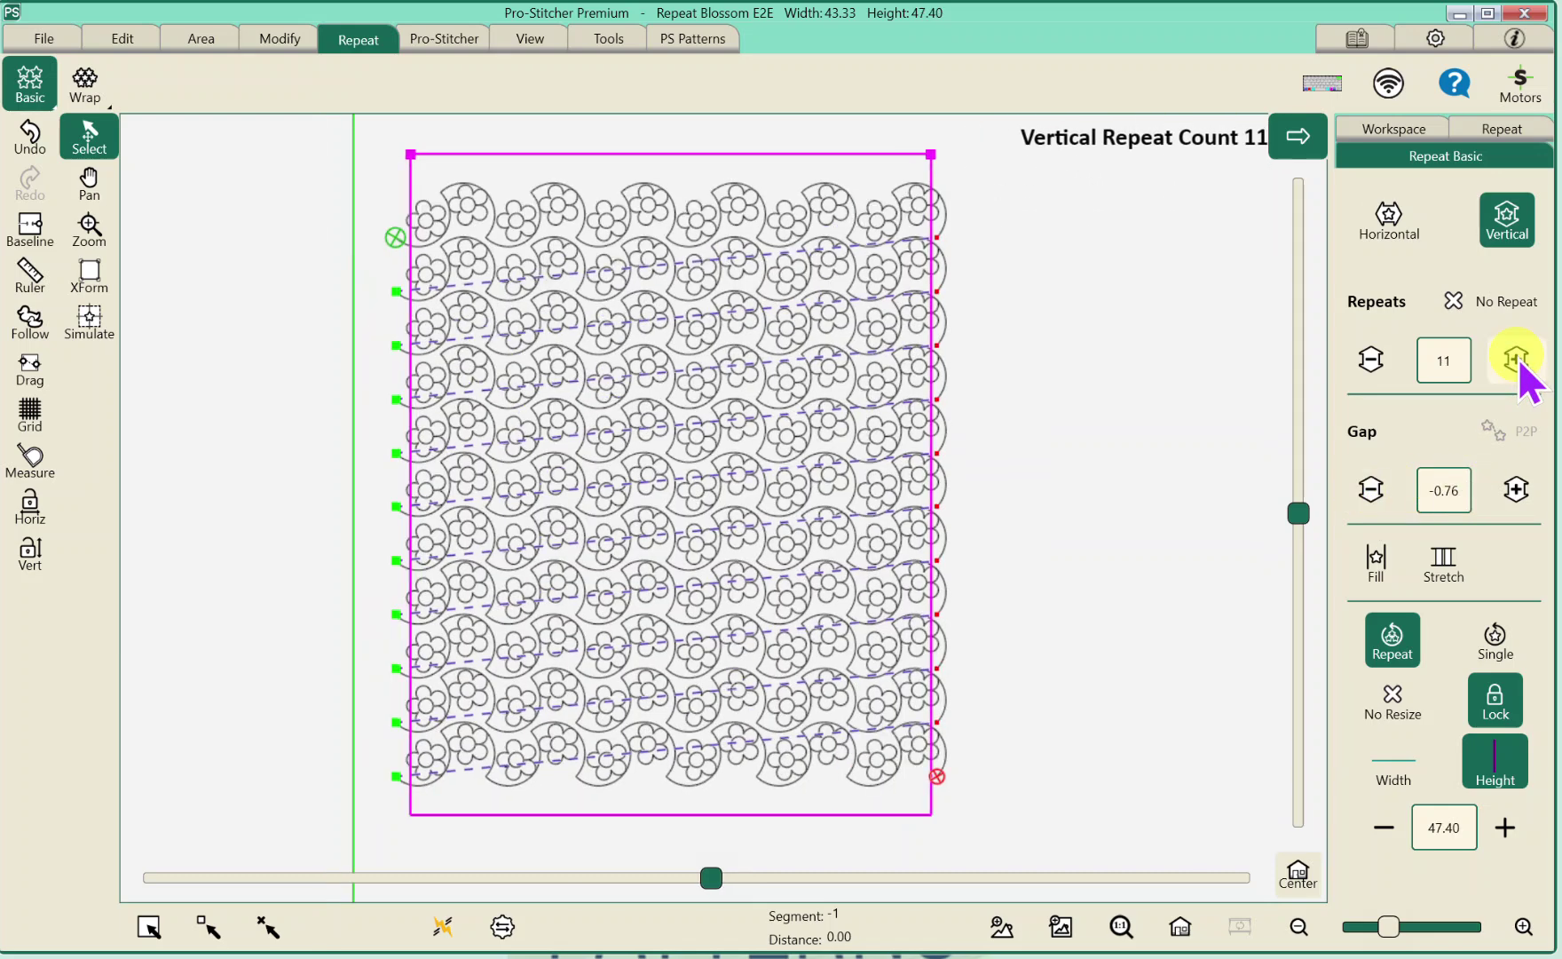
{"action": "left_click", "coordinate": [1516, 358]}
{"action": "left_click", "coordinate": [1517, 359]}
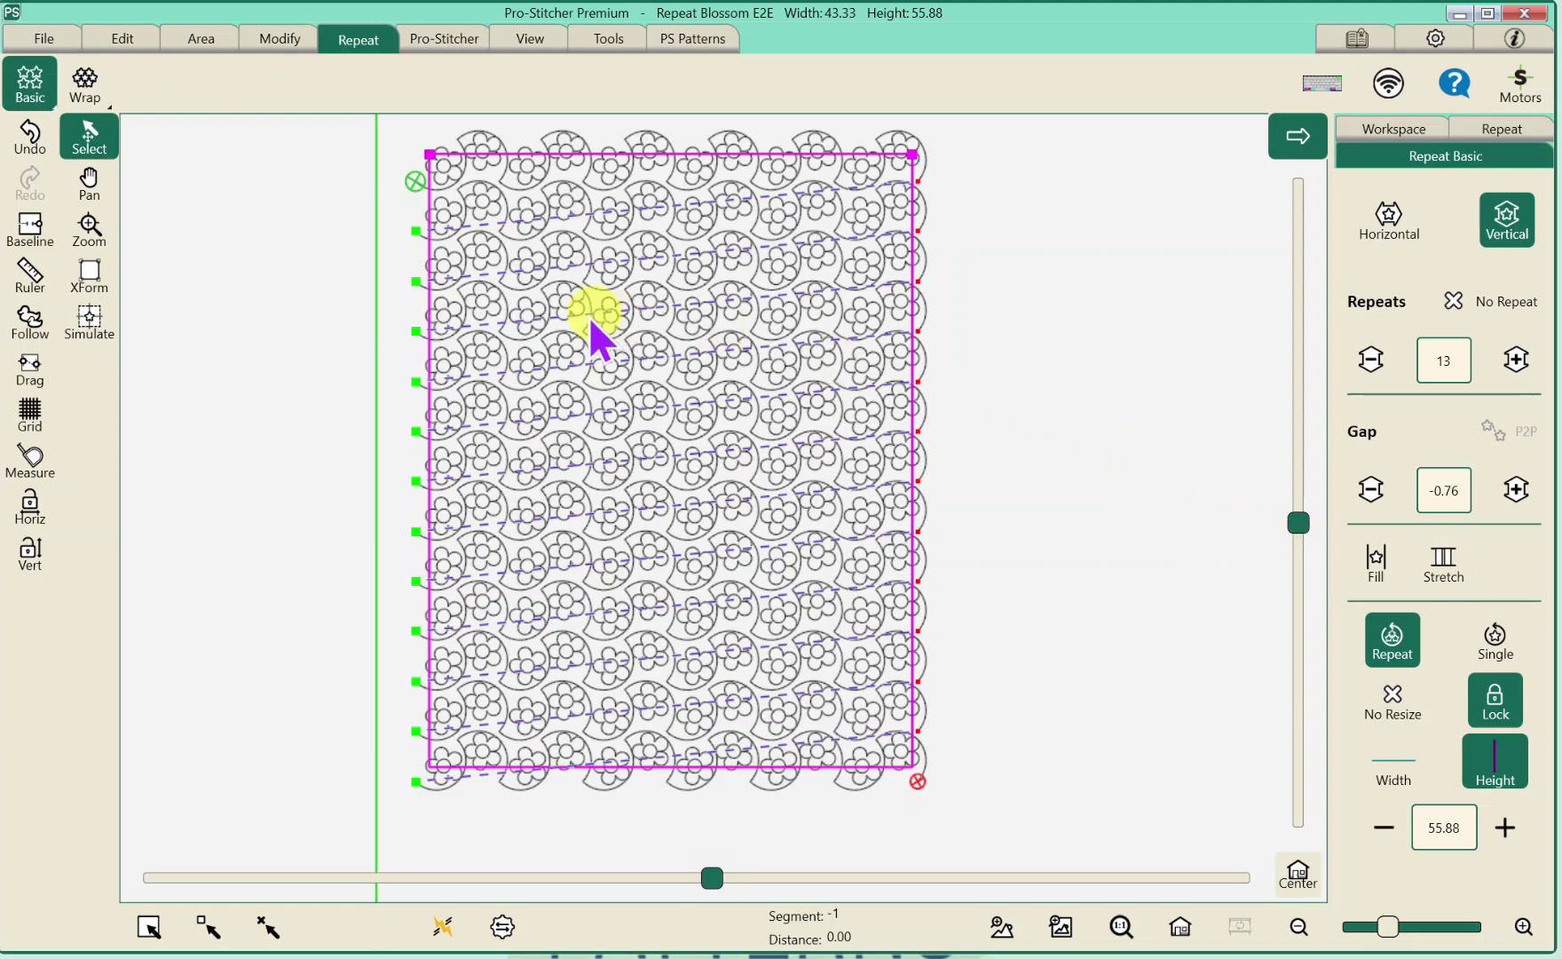
- Baseline the repeats, drag the block slightly lower in the area, and baseline again
{"action": "left_click", "coordinate": [27, 233]}
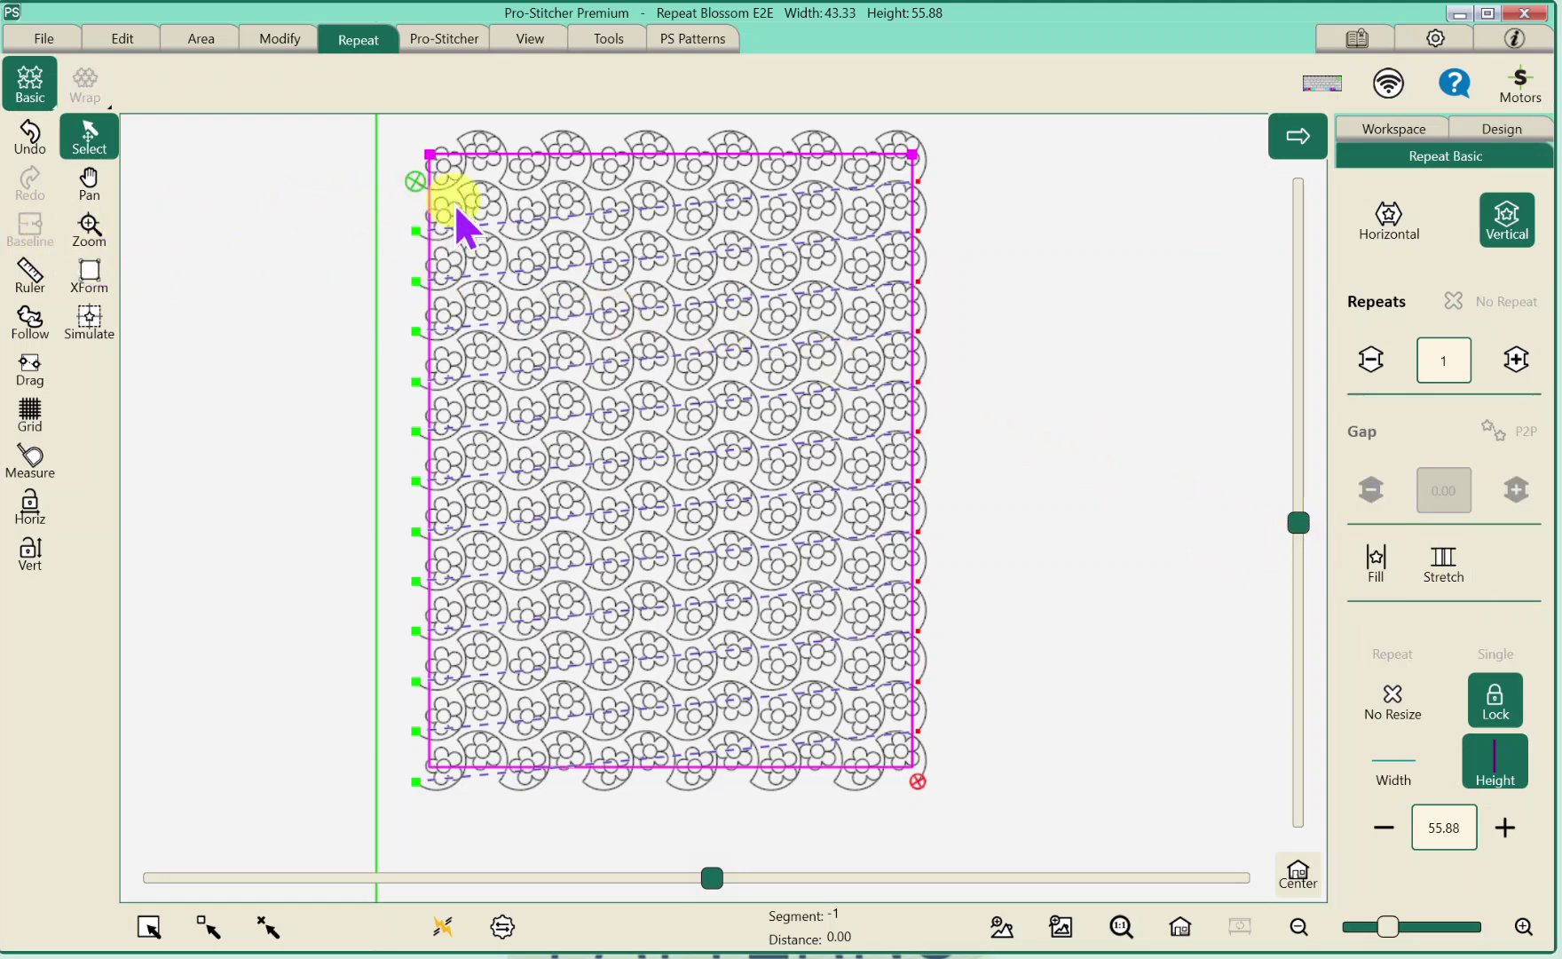
{"action": "left_click_drag", "start_coordinate": [478, 204], "coordinate": [454, 229]}
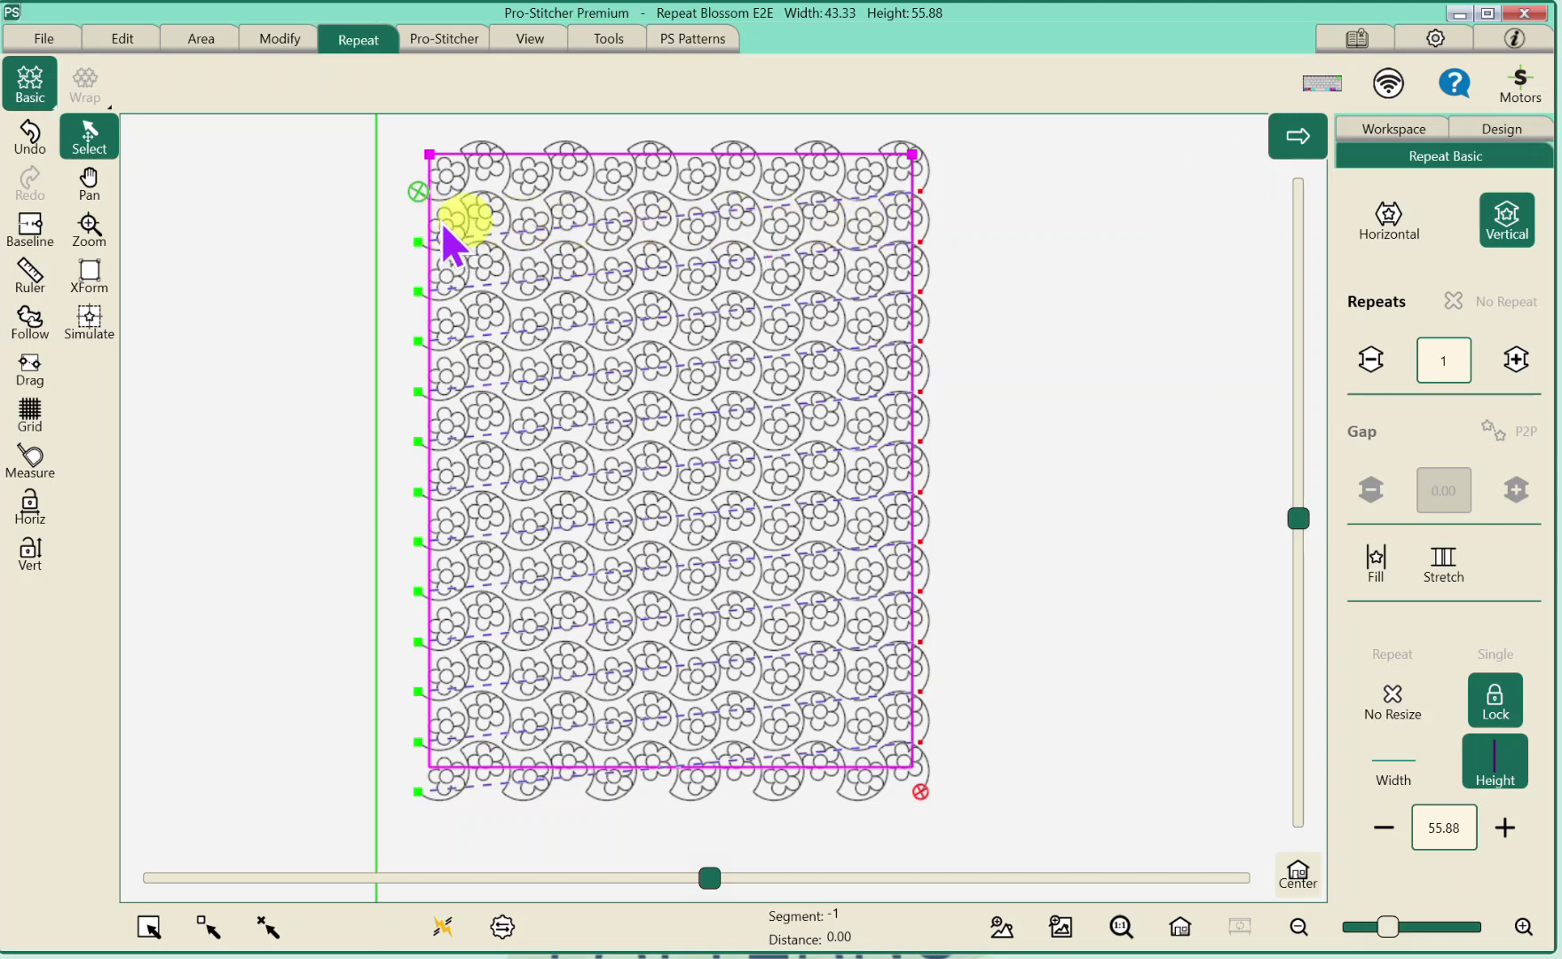
{"action": "left_click", "coordinate": [29, 229]}
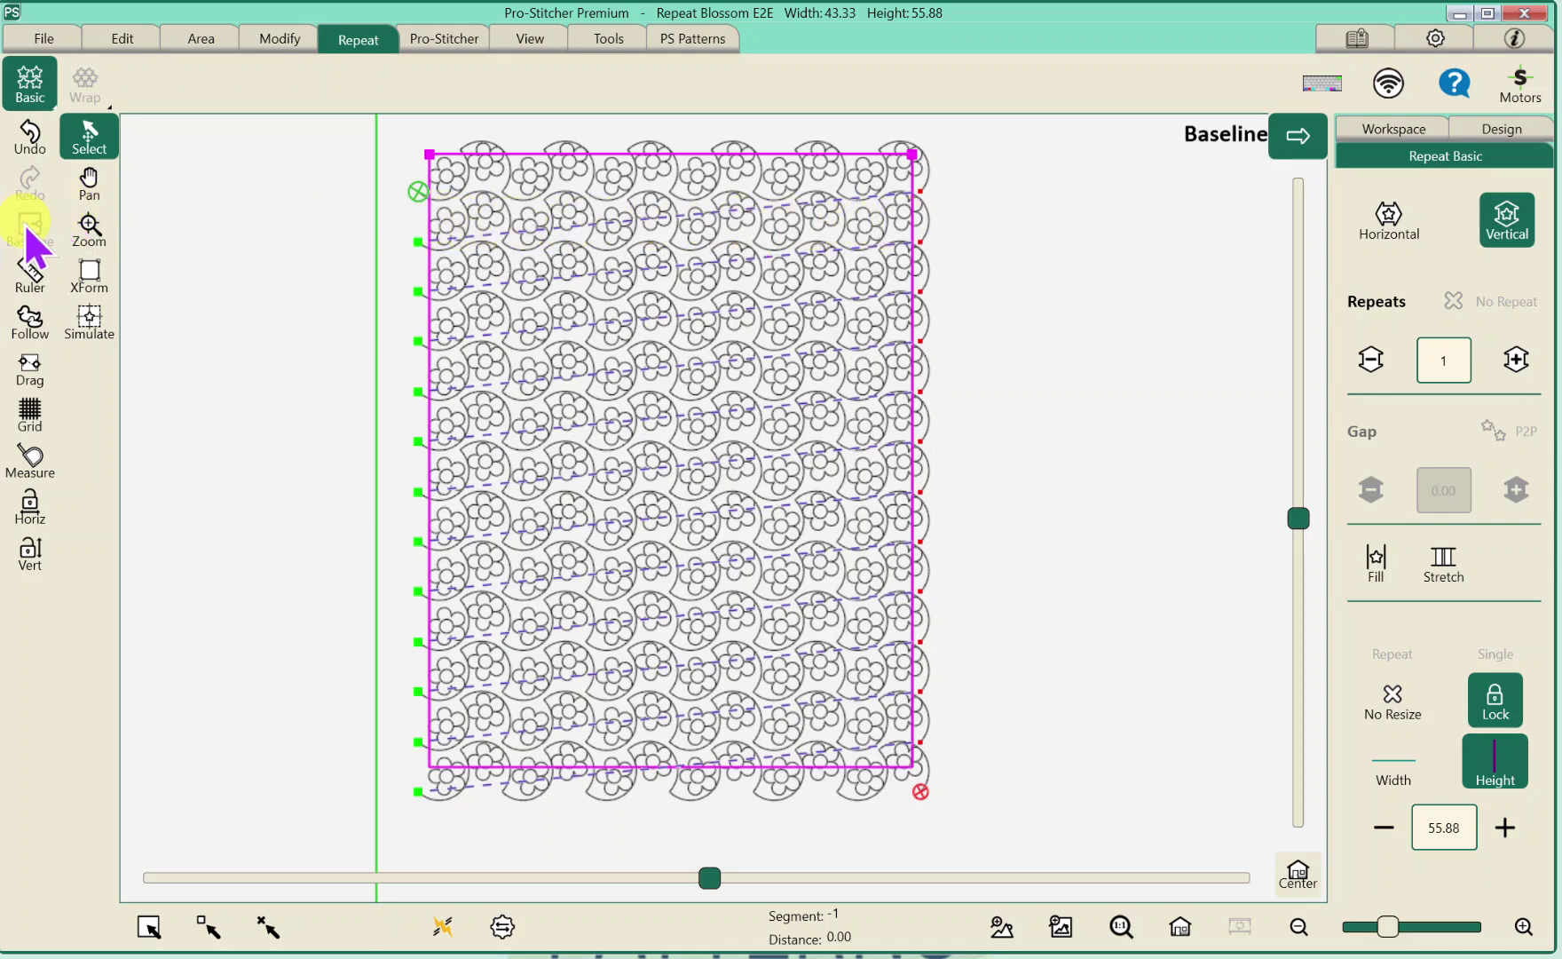
- Crop the Blossom repeat outside the quilt area with closed edges and baseline it
{"action": "left_click", "coordinate": [282, 43]}
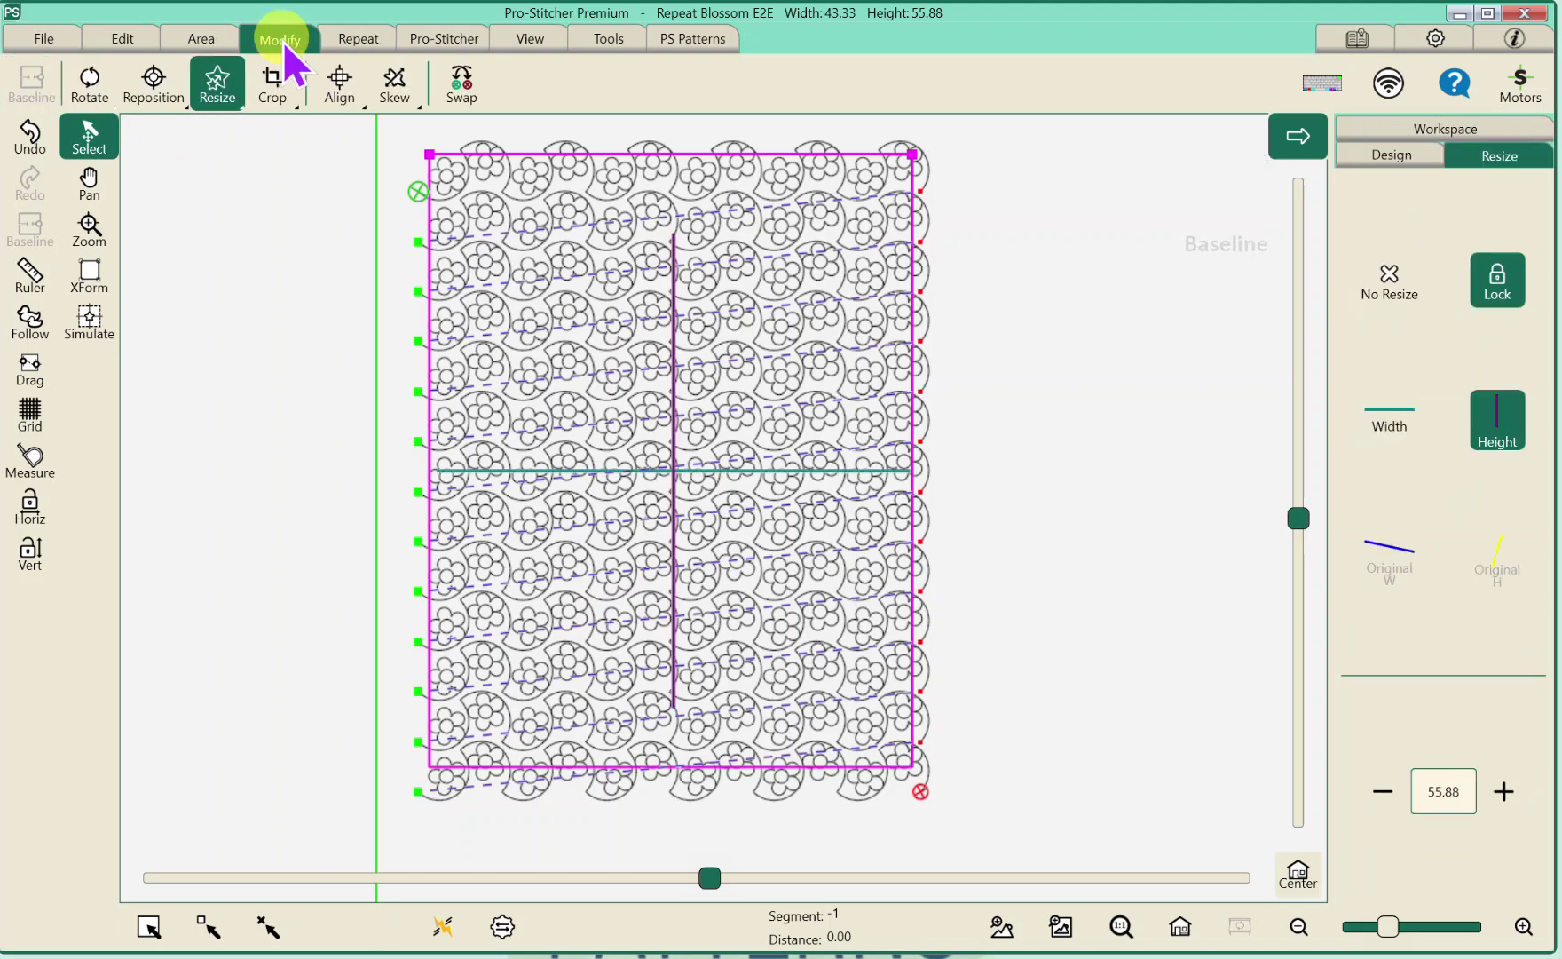
{"action": "left_click", "coordinate": [277, 89]}
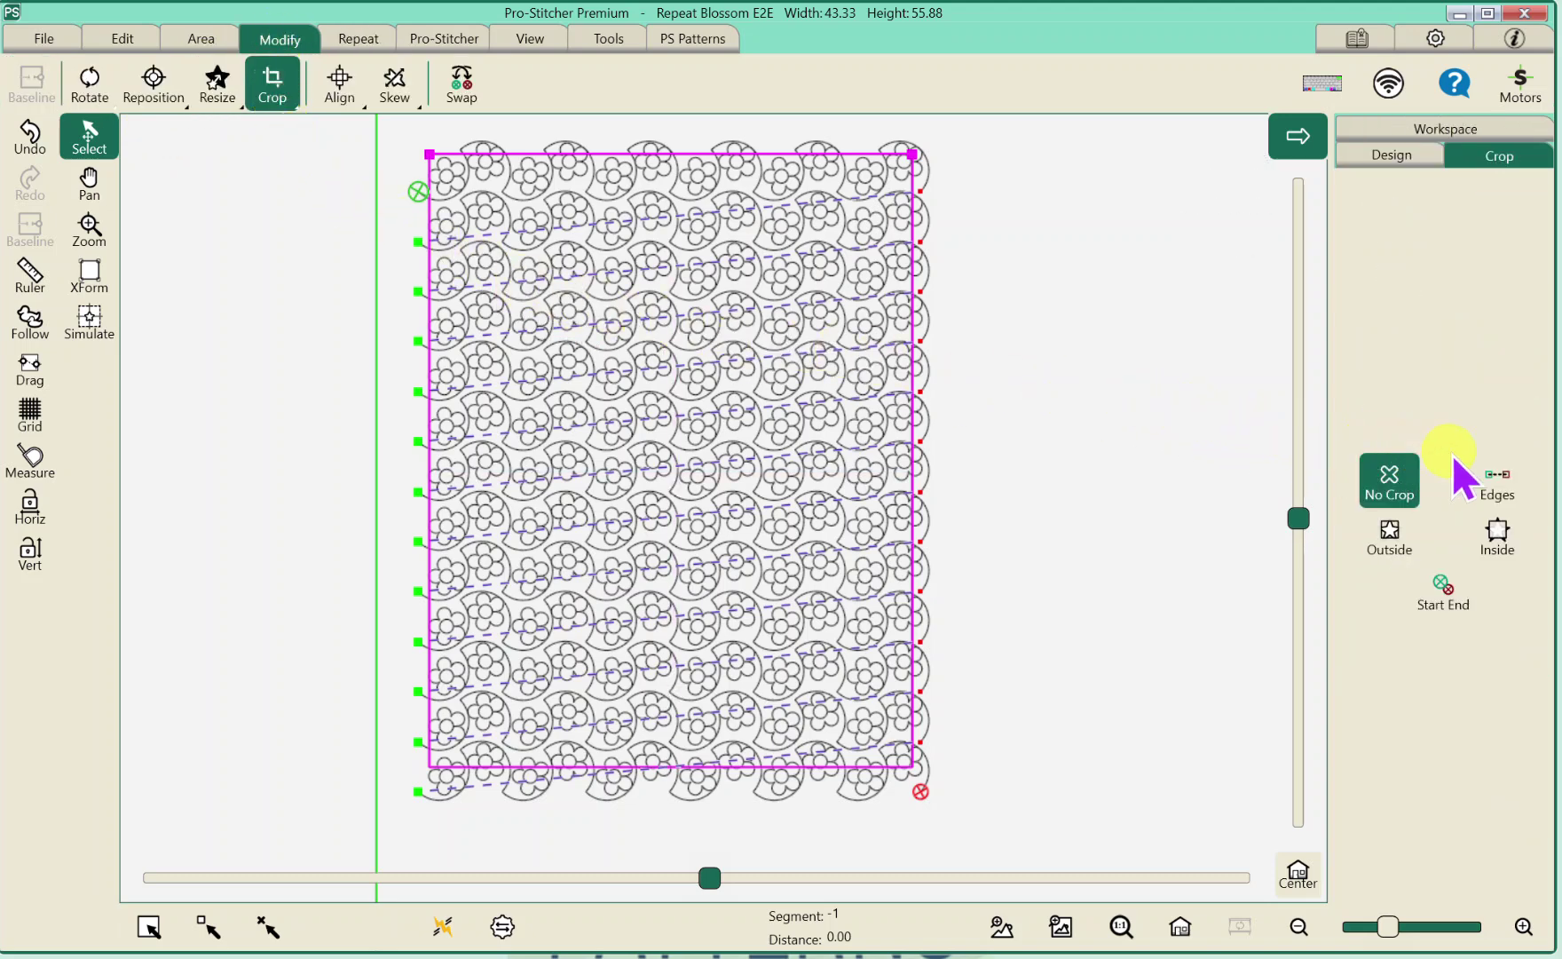
{"action": "left_click", "coordinate": [1394, 537]}
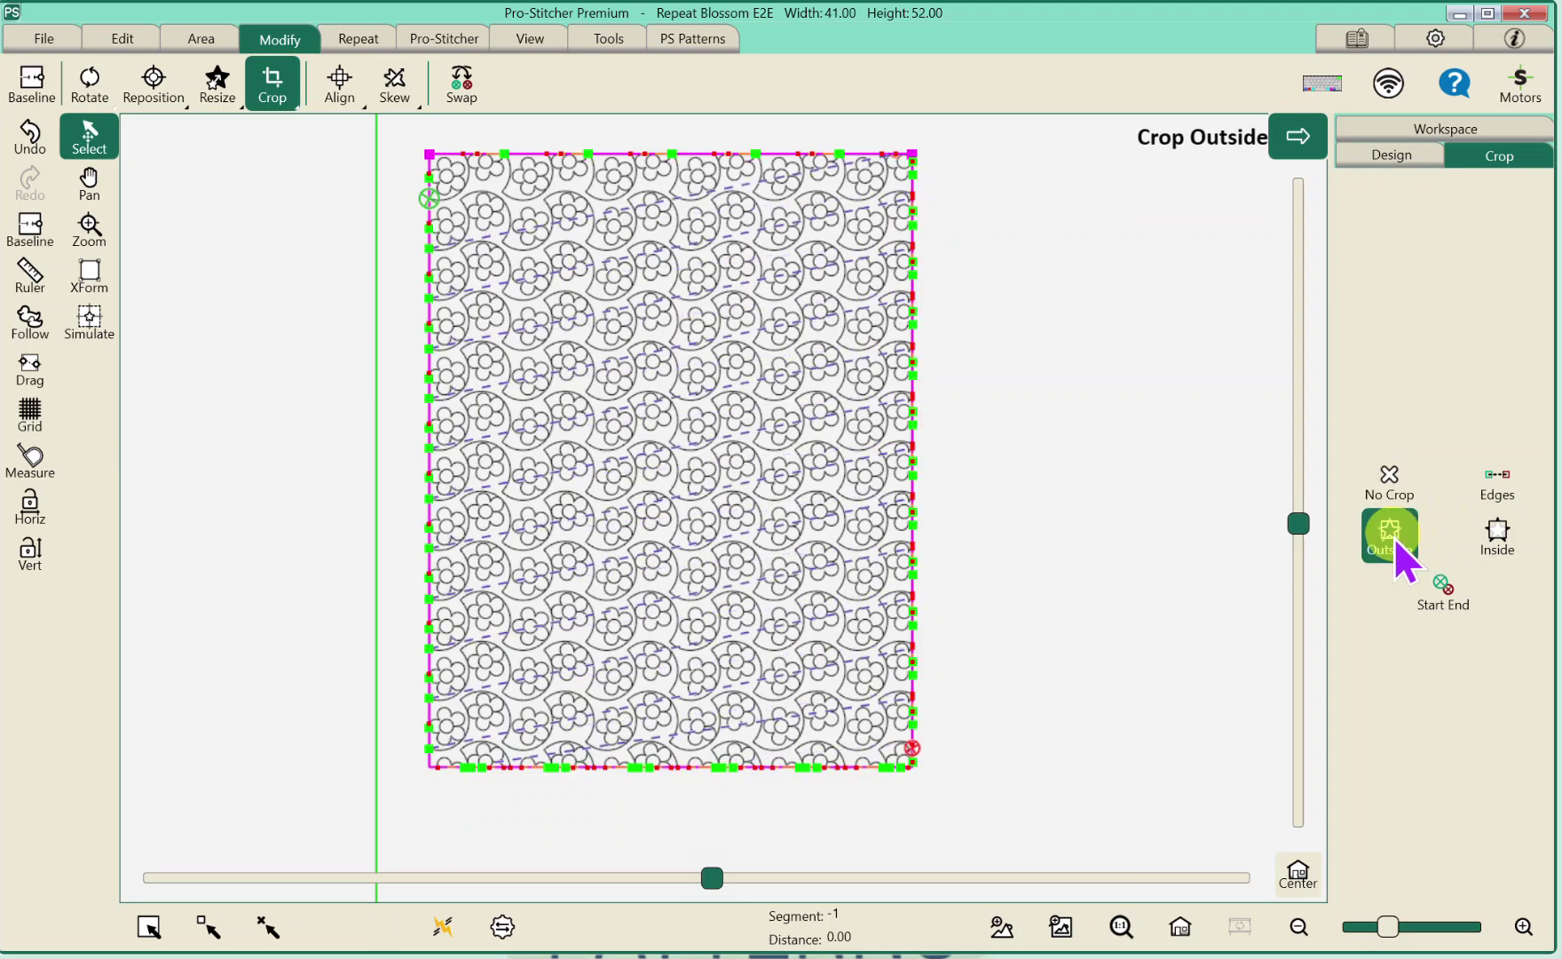
{"action": "left_click", "coordinate": [1506, 482]}
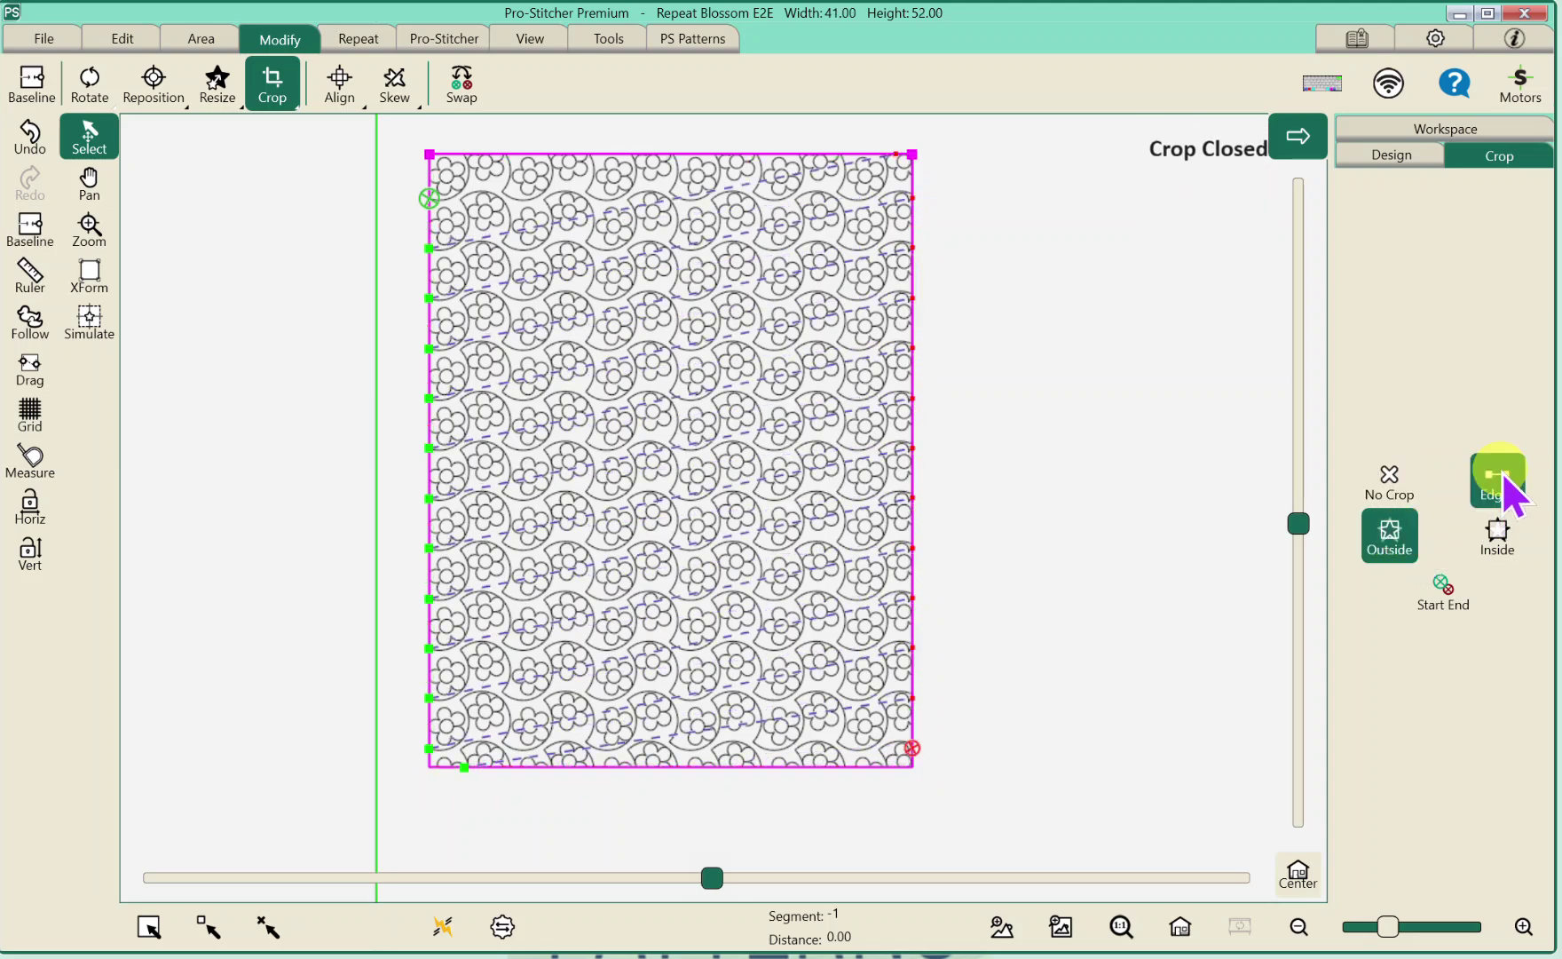
{"action": "left_click", "coordinate": [30, 229]}
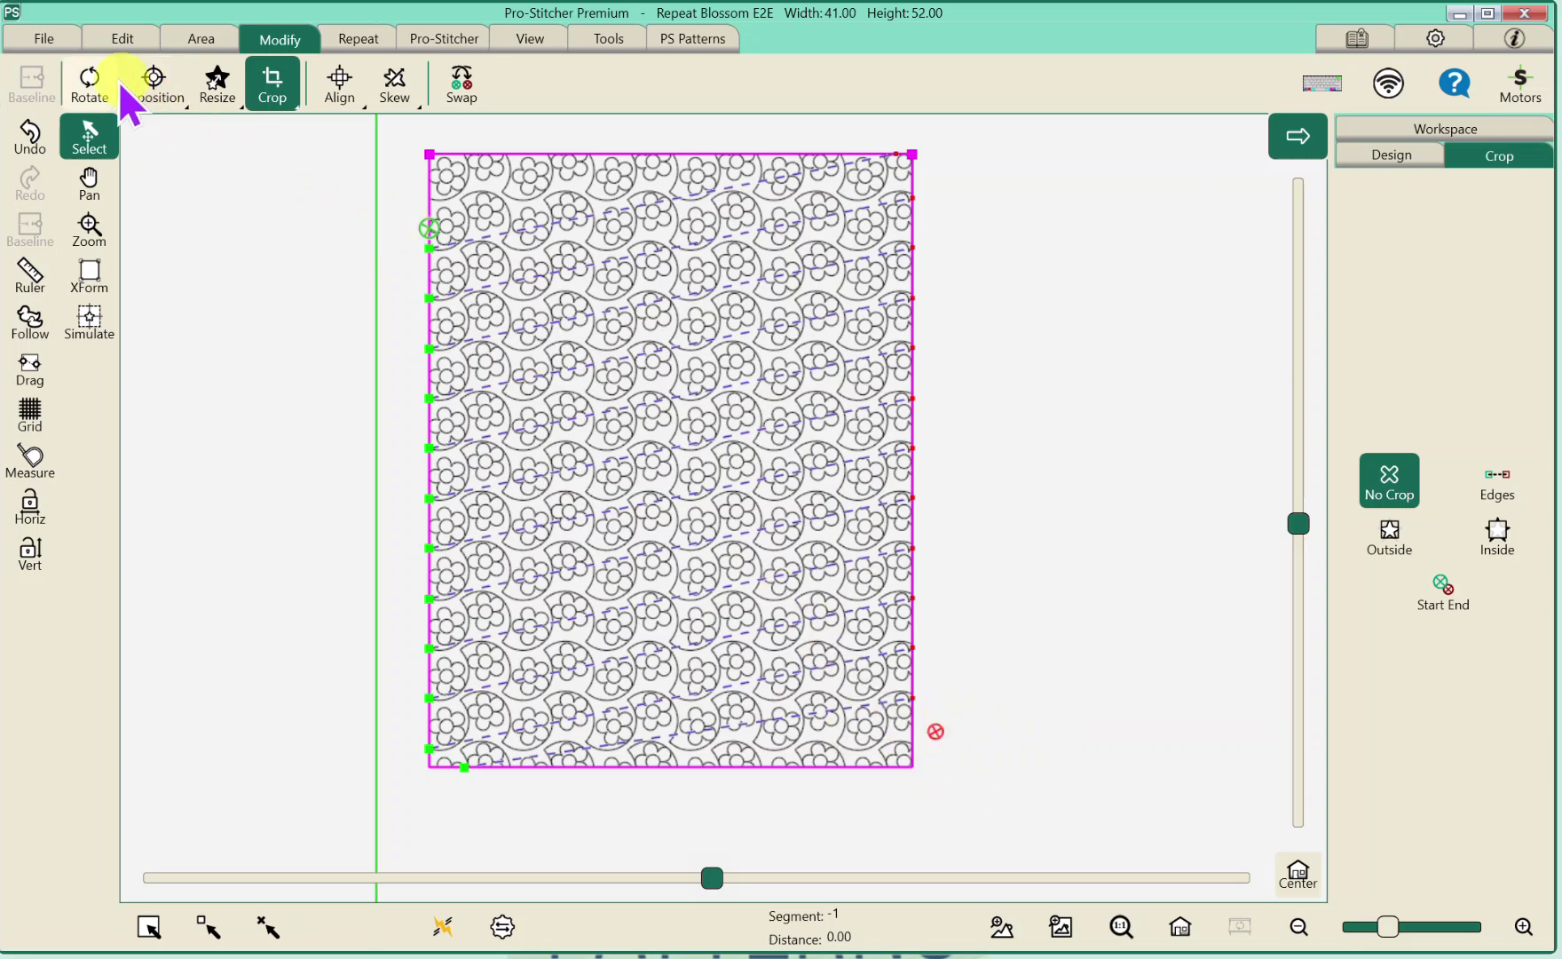
- Start saving only the selected design, named Repeat Blossom E2E, in the Continuous Line folder
{"action": "left_click", "coordinate": [45, 40]}
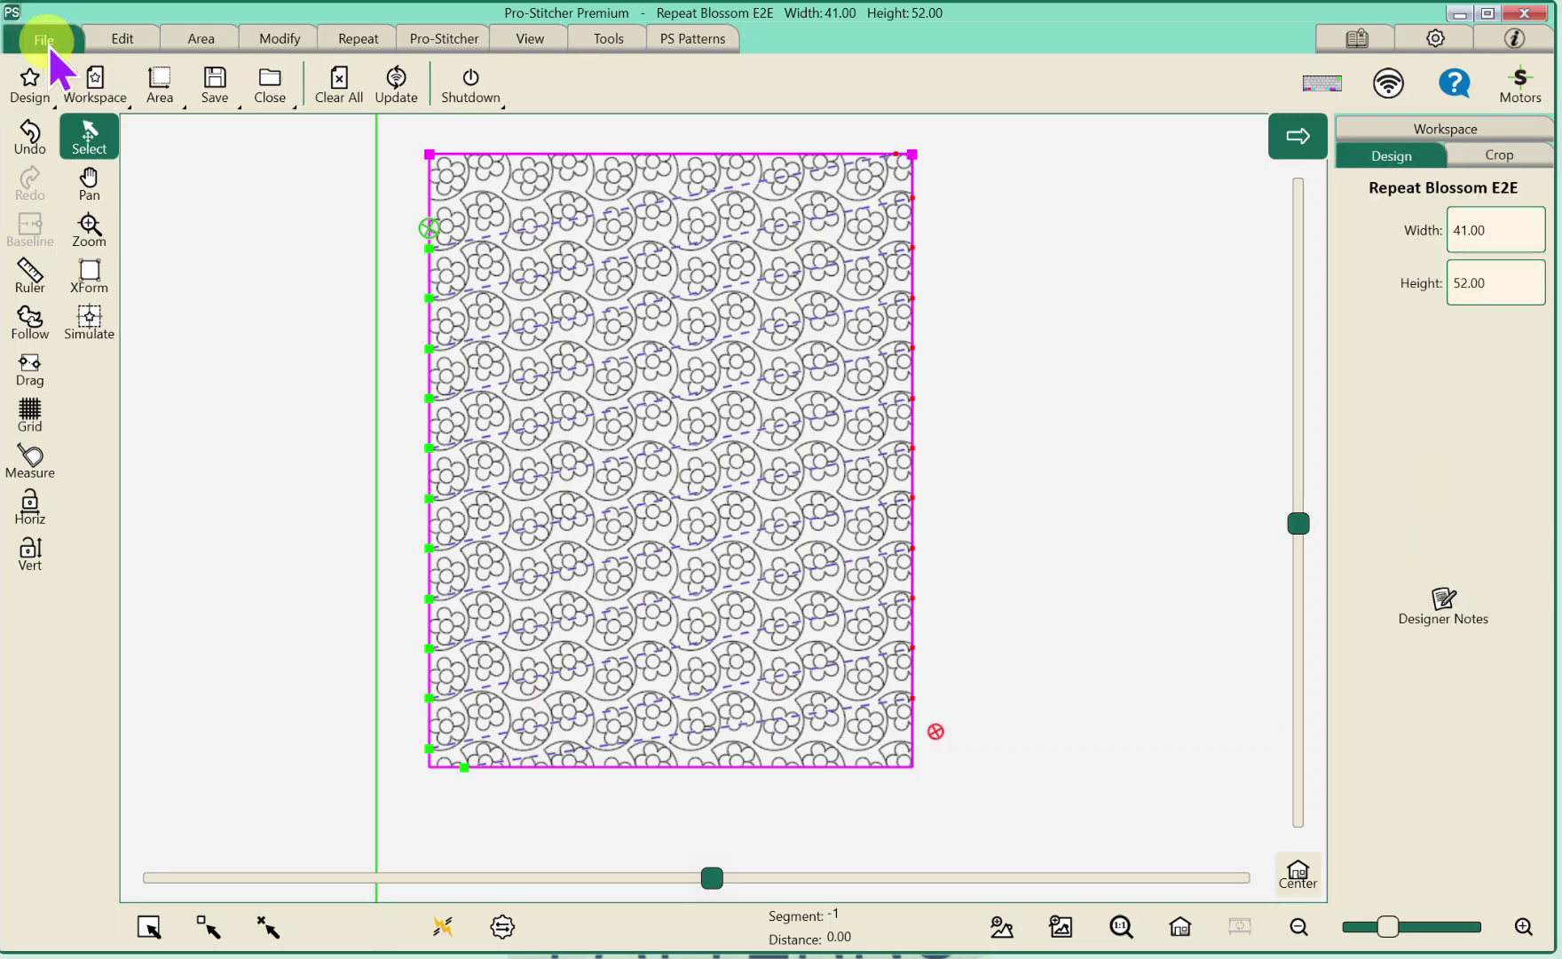
{"action": "left_click", "coordinate": [214, 89]}
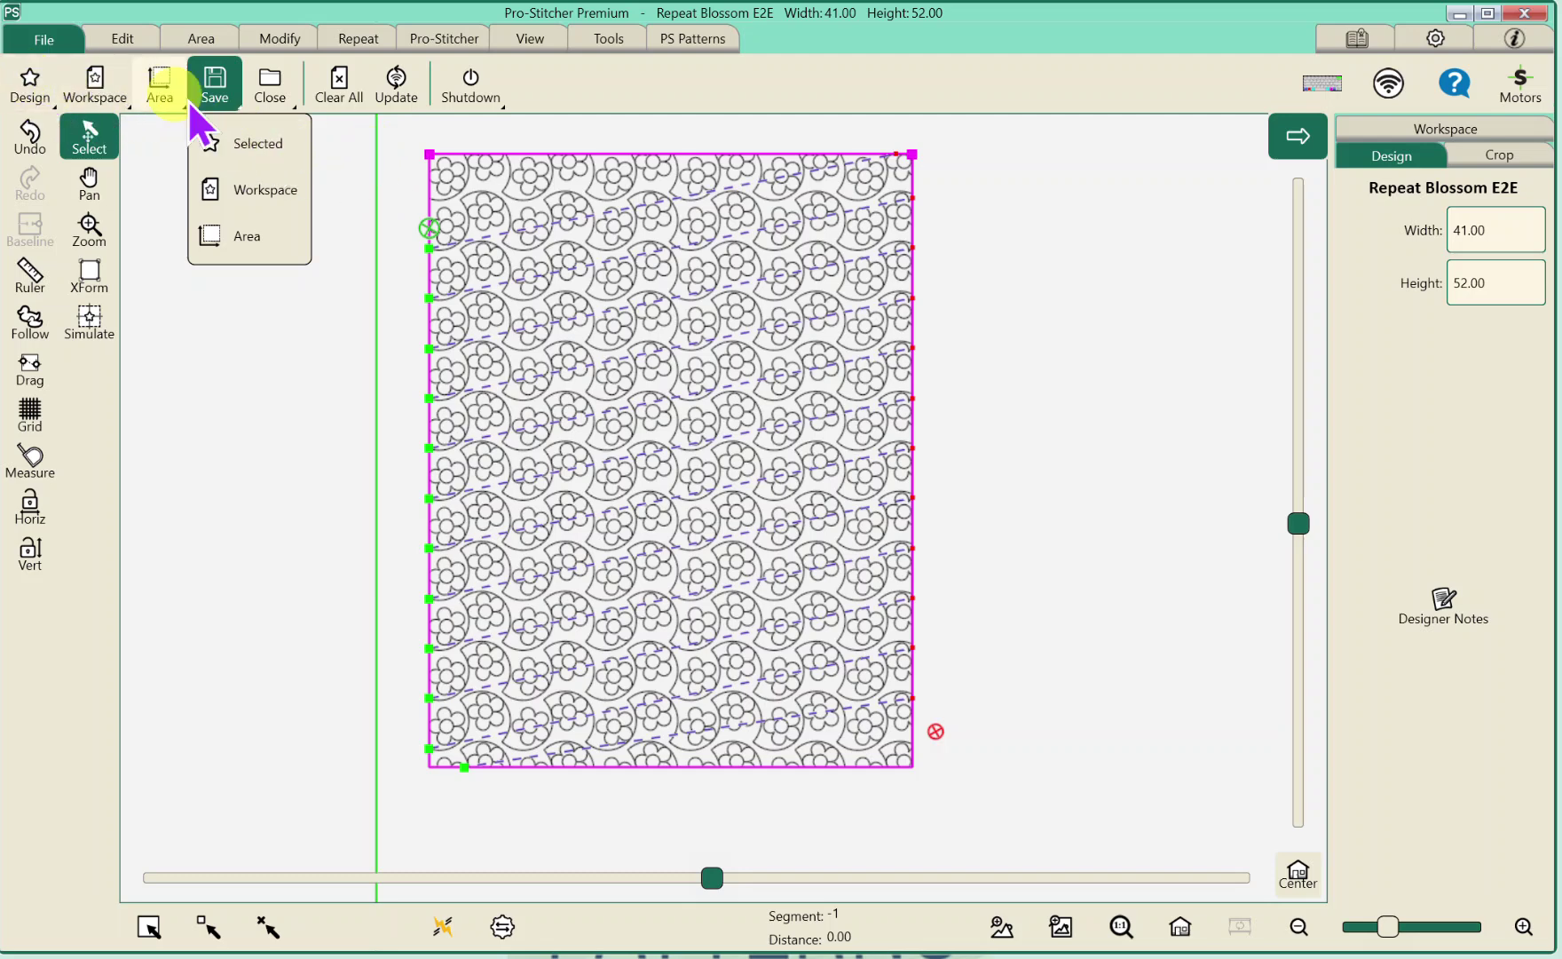
{"action": "left_click", "coordinate": [241, 144]}
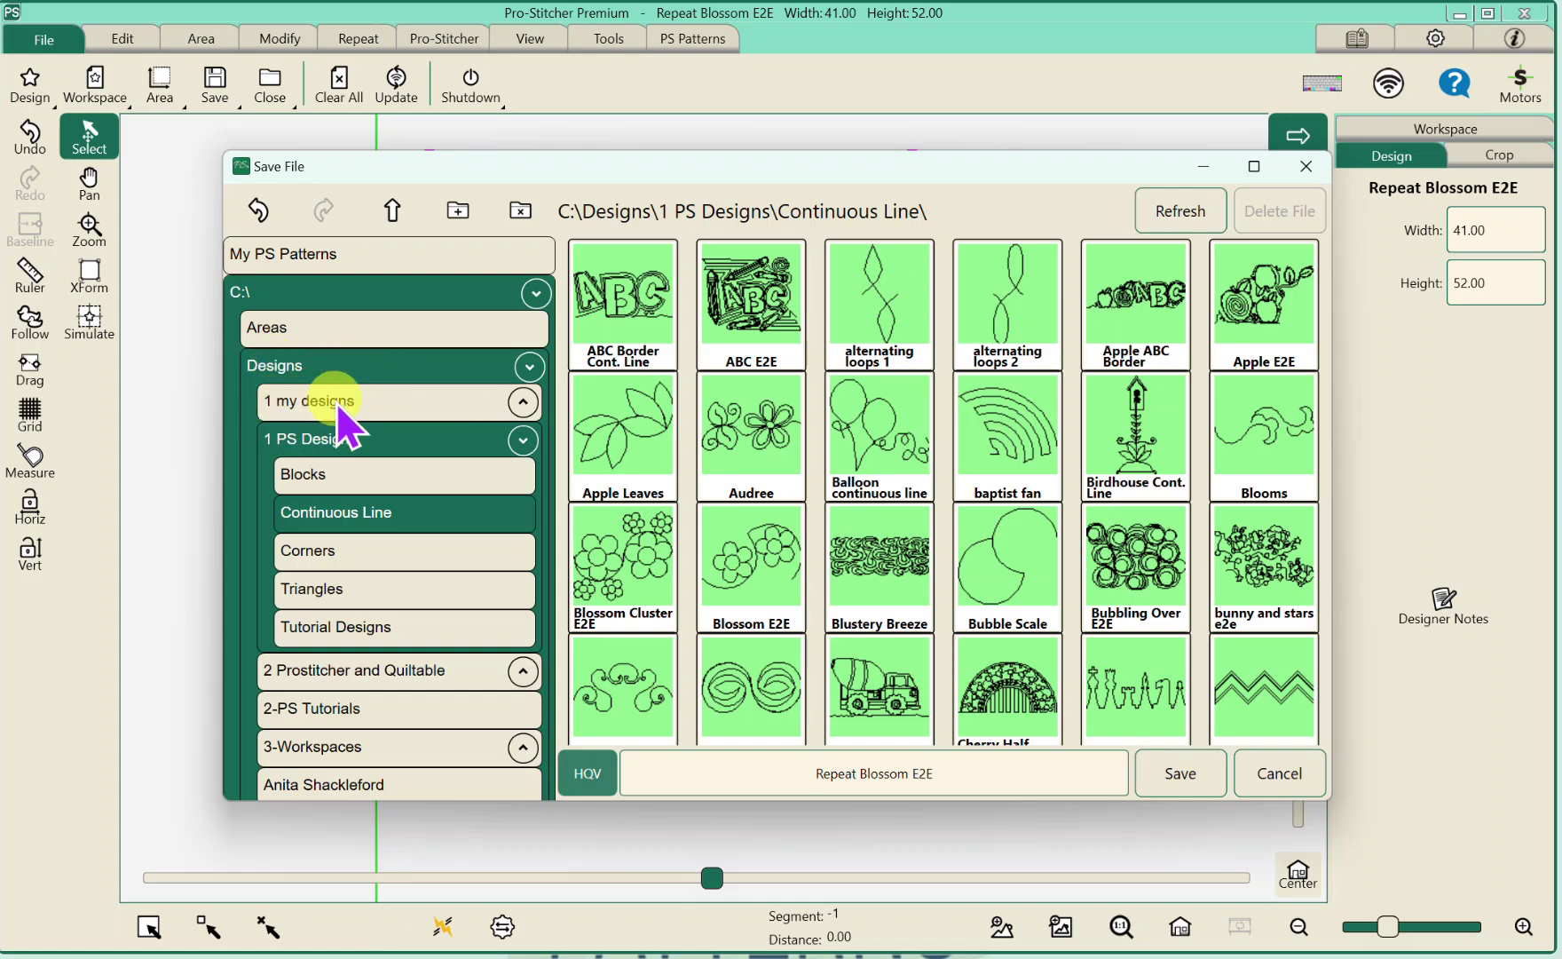
- Create a new folder named 'my saved designs' inside C:\Designs
{"action": "scroll", "coordinate": [301, 390], "scroll_direction": "down", "scroll_amount": 1}
{"action": "left_click", "coordinate": [294, 370]}
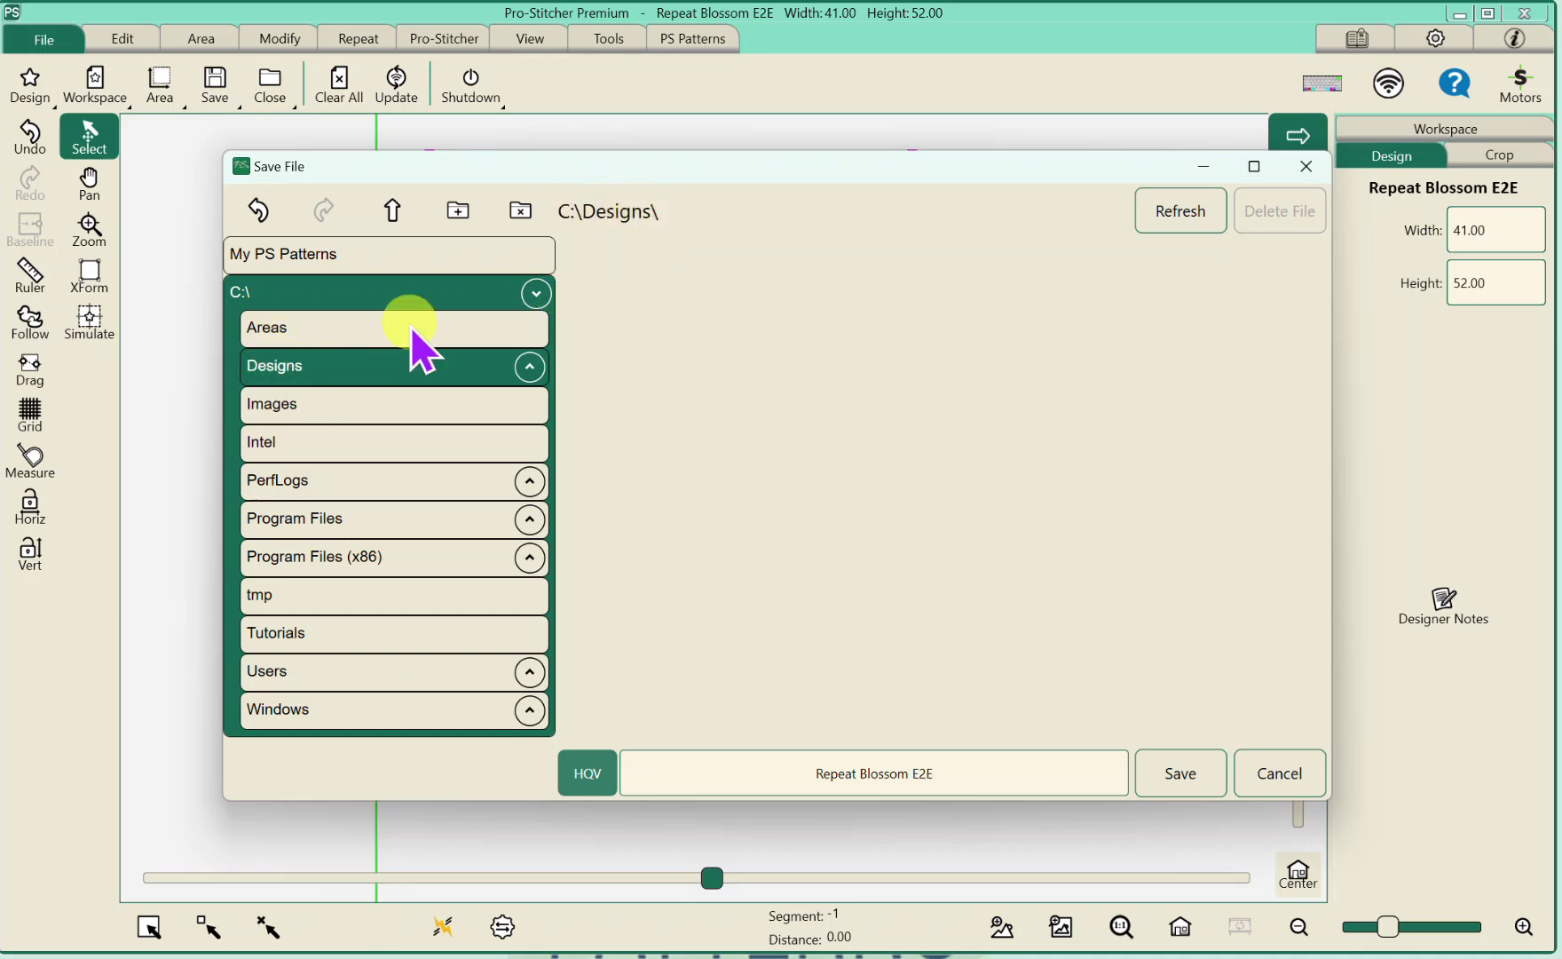
{"action": "left_click", "coordinate": [457, 212]}
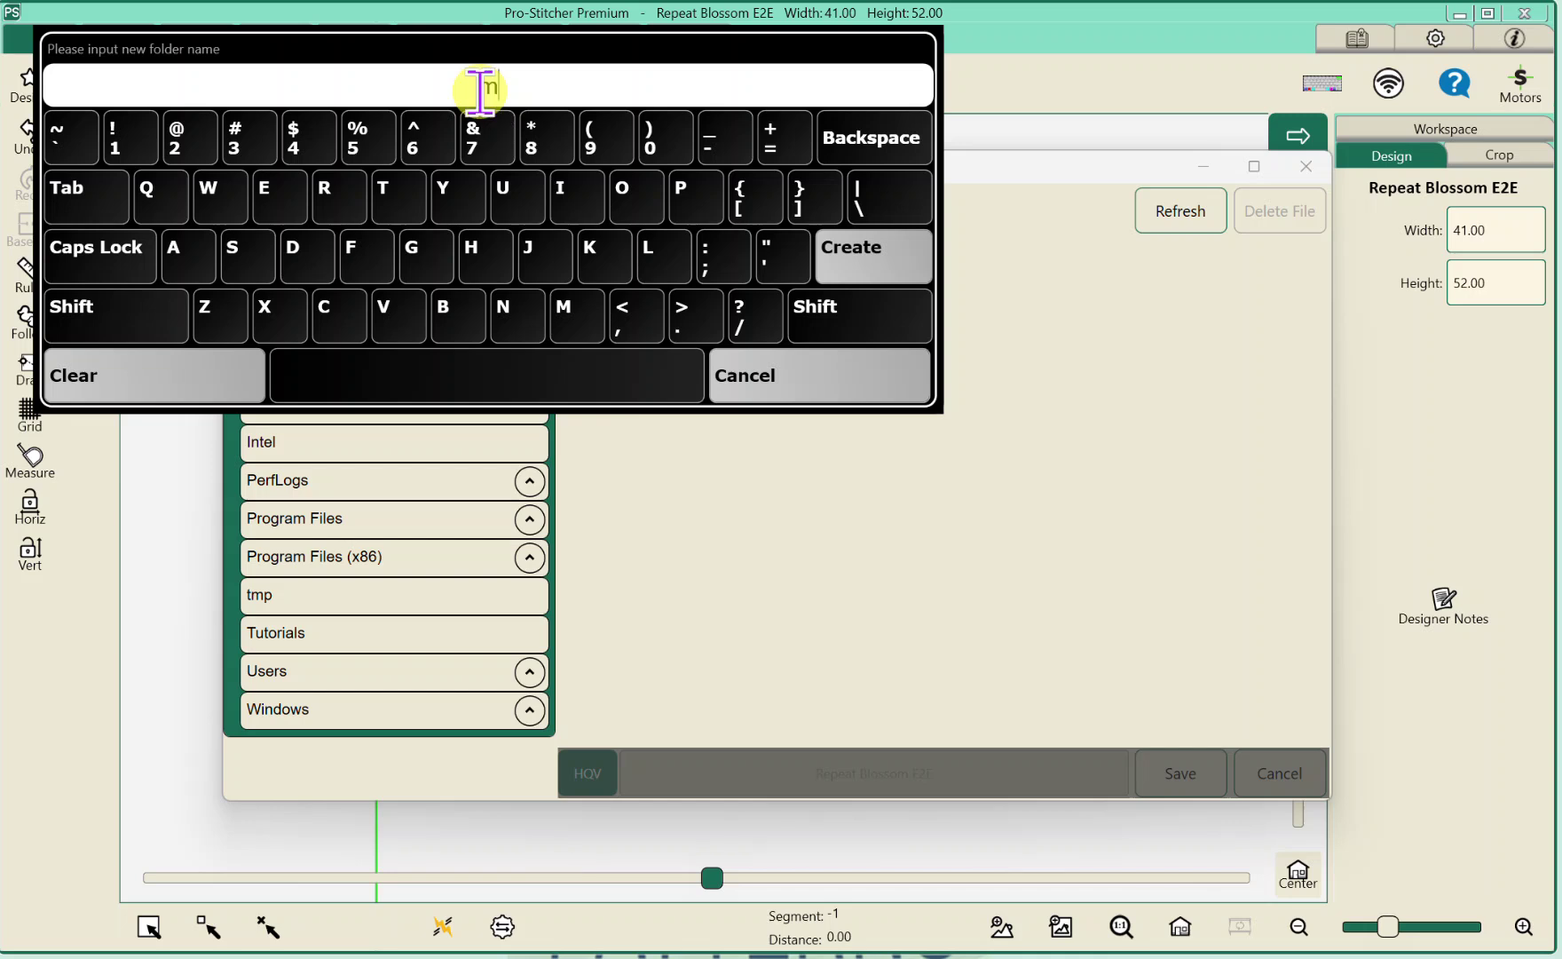
{"action": "type", "text": "my saved designs"}
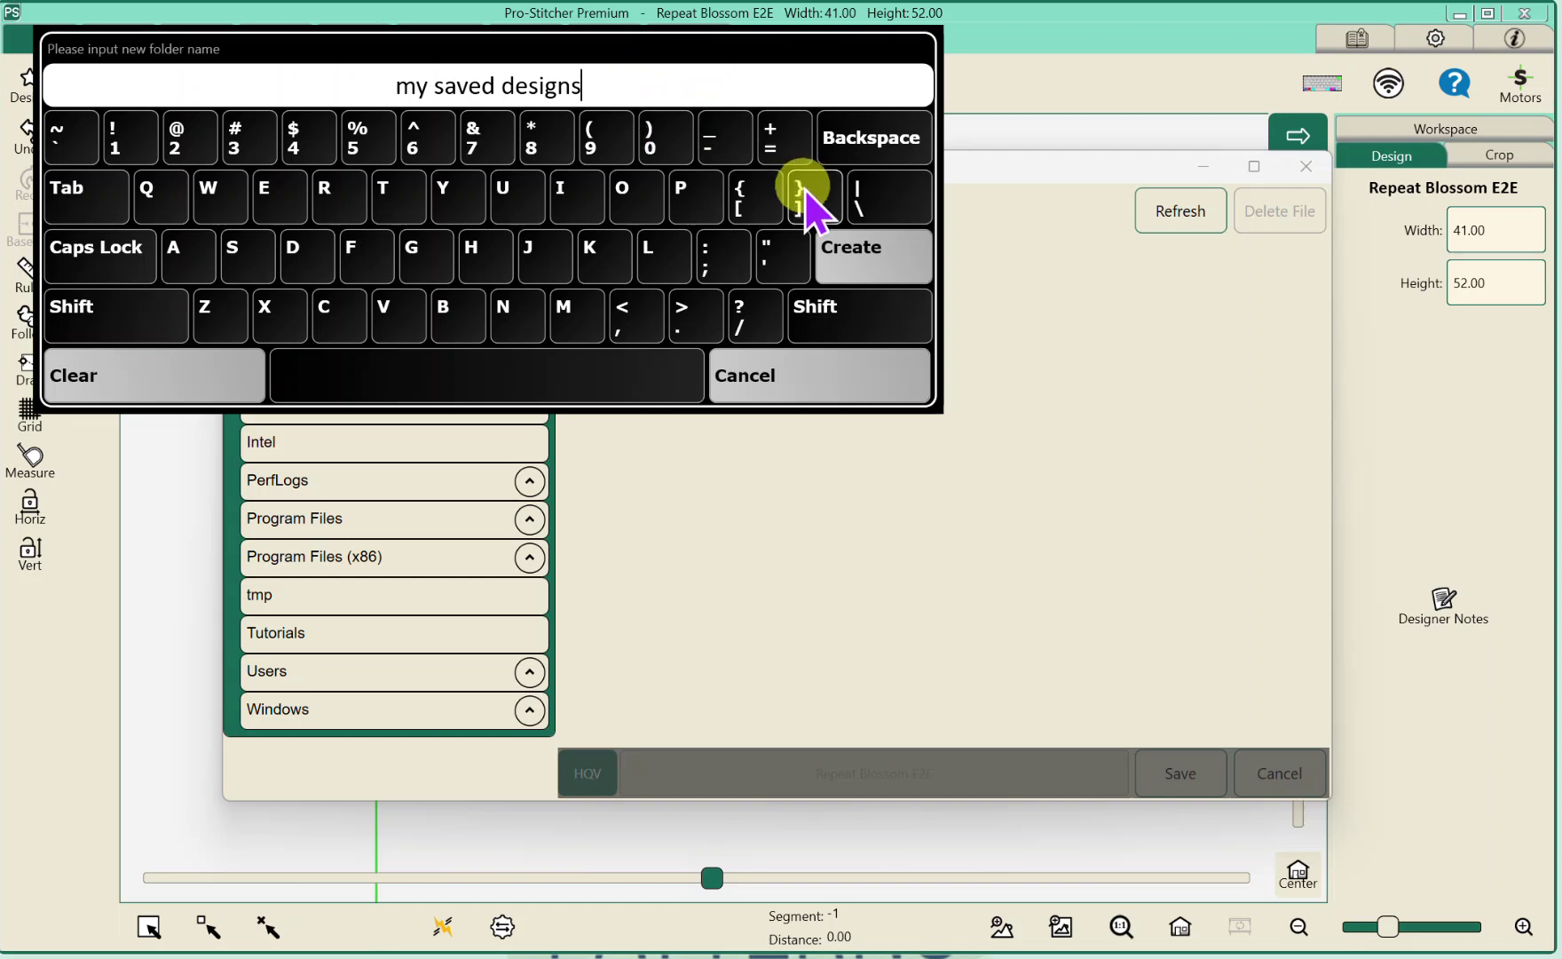
{"action": "left_click", "coordinate": [855, 253]}
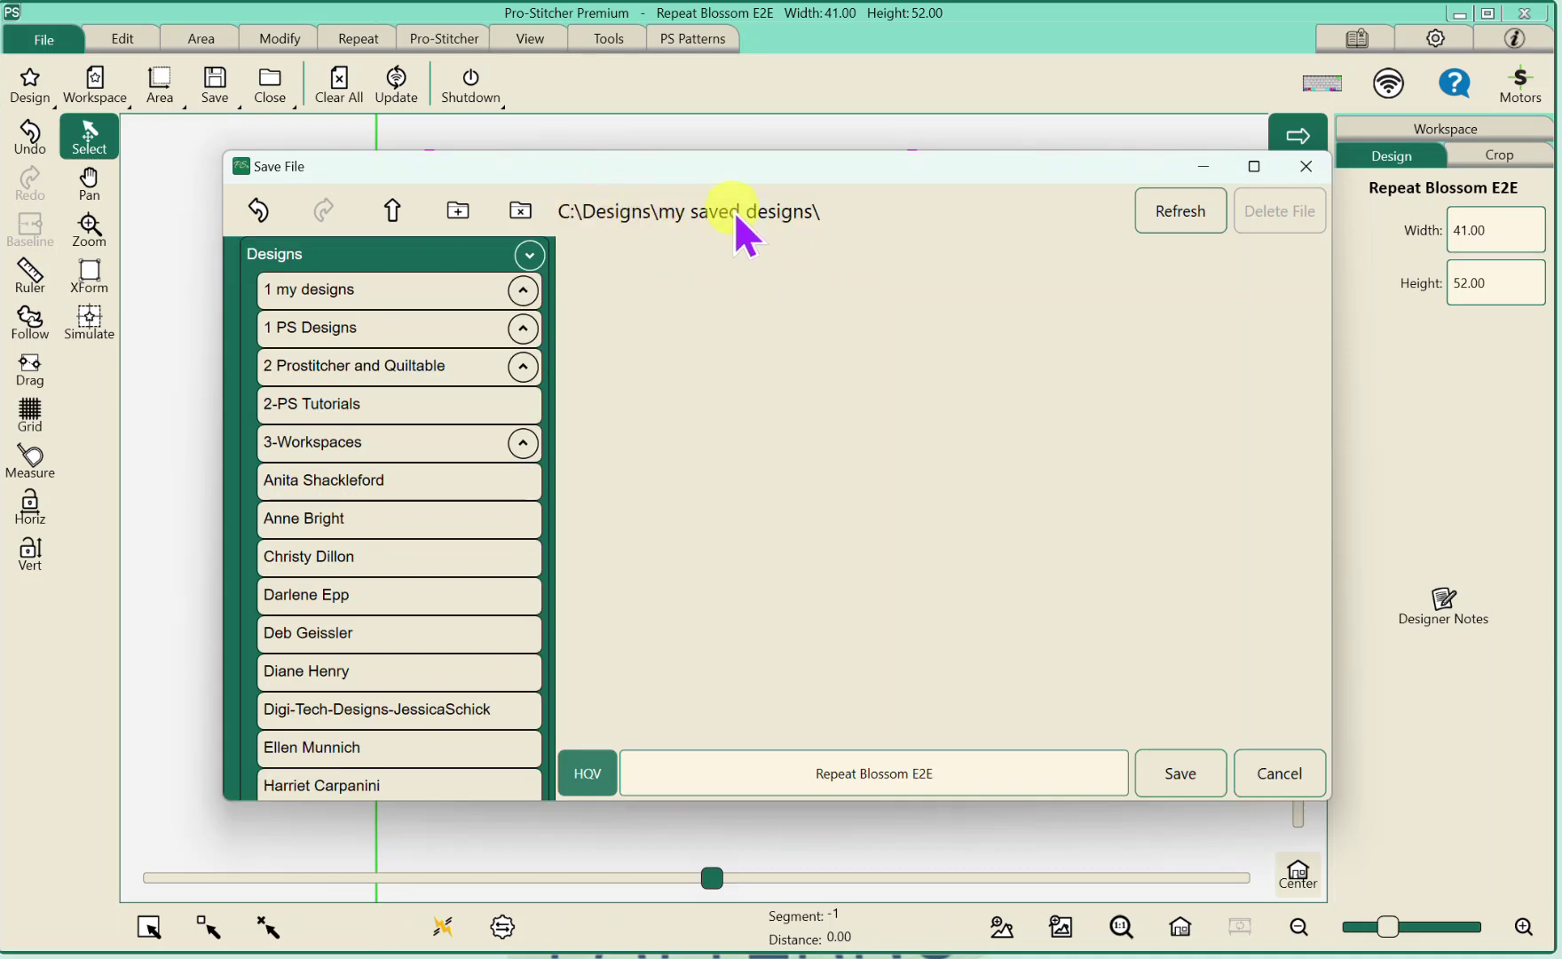
- Point the save location into my saved designs and edit the Repeat Blossom E2E file name
{"action": "scroll", "coordinate": [411, 377], "scroll_direction": "down", "scroll_amount": 3}
{"action": "scroll", "coordinate": [424, 384], "scroll_direction": "down", "scroll_amount": 10}
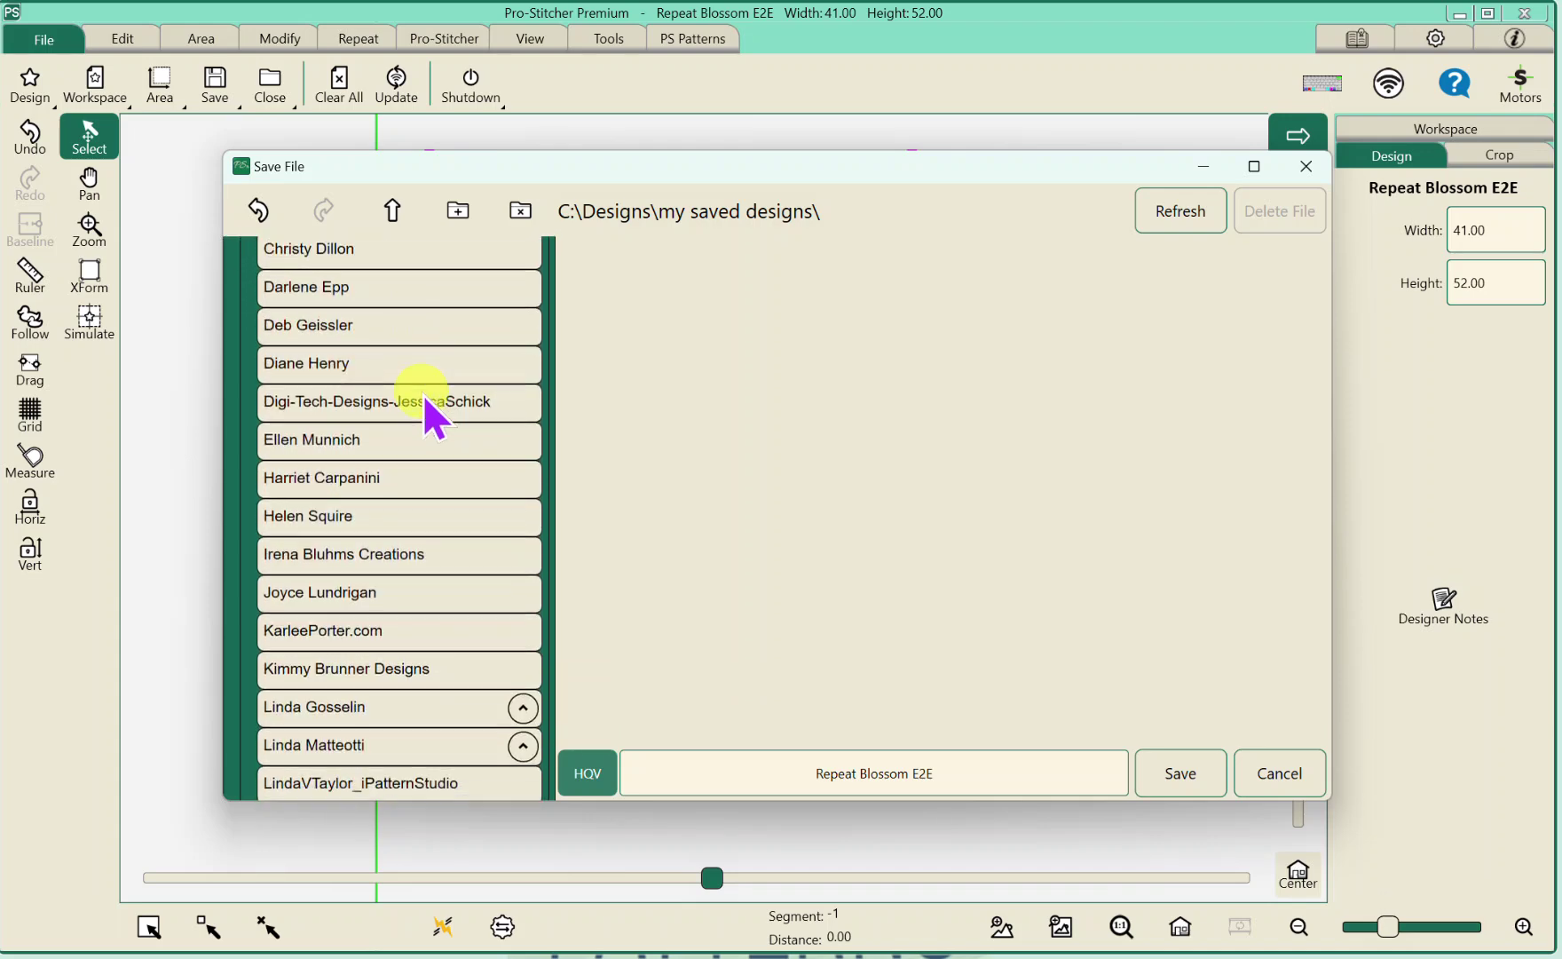
{"action": "scroll", "coordinate": [427, 408], "scroll_direction": "down", "scroll_amount": 1}
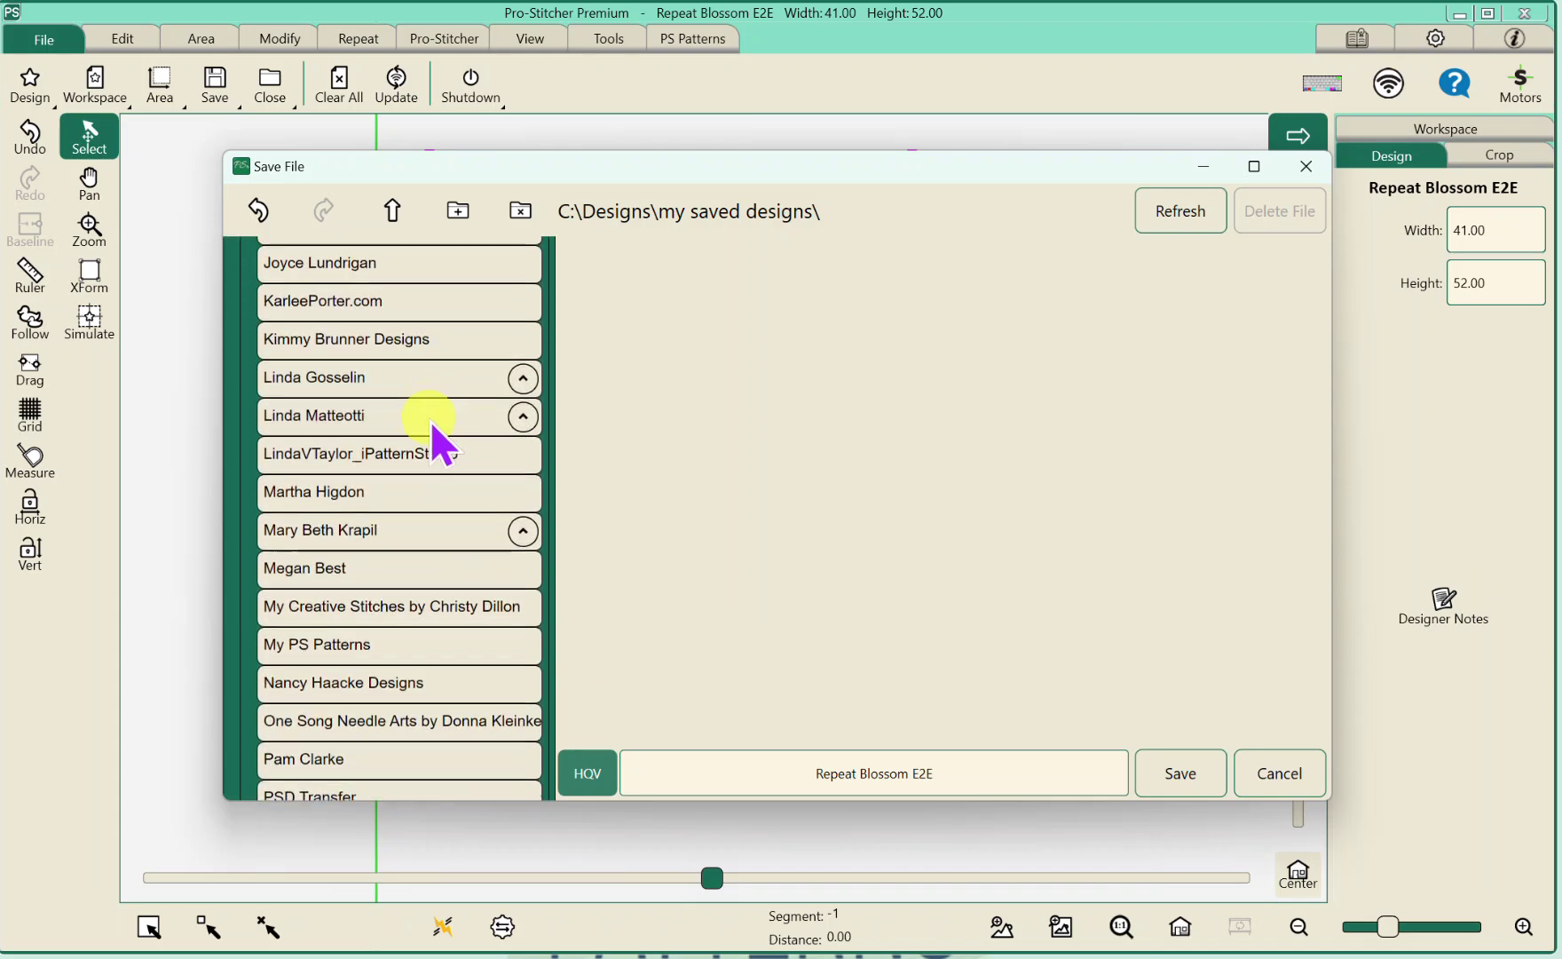
{"action": "scroll", "coordinate": [380, 525], "scroll_direction": "down", "scroll_amount": 20}
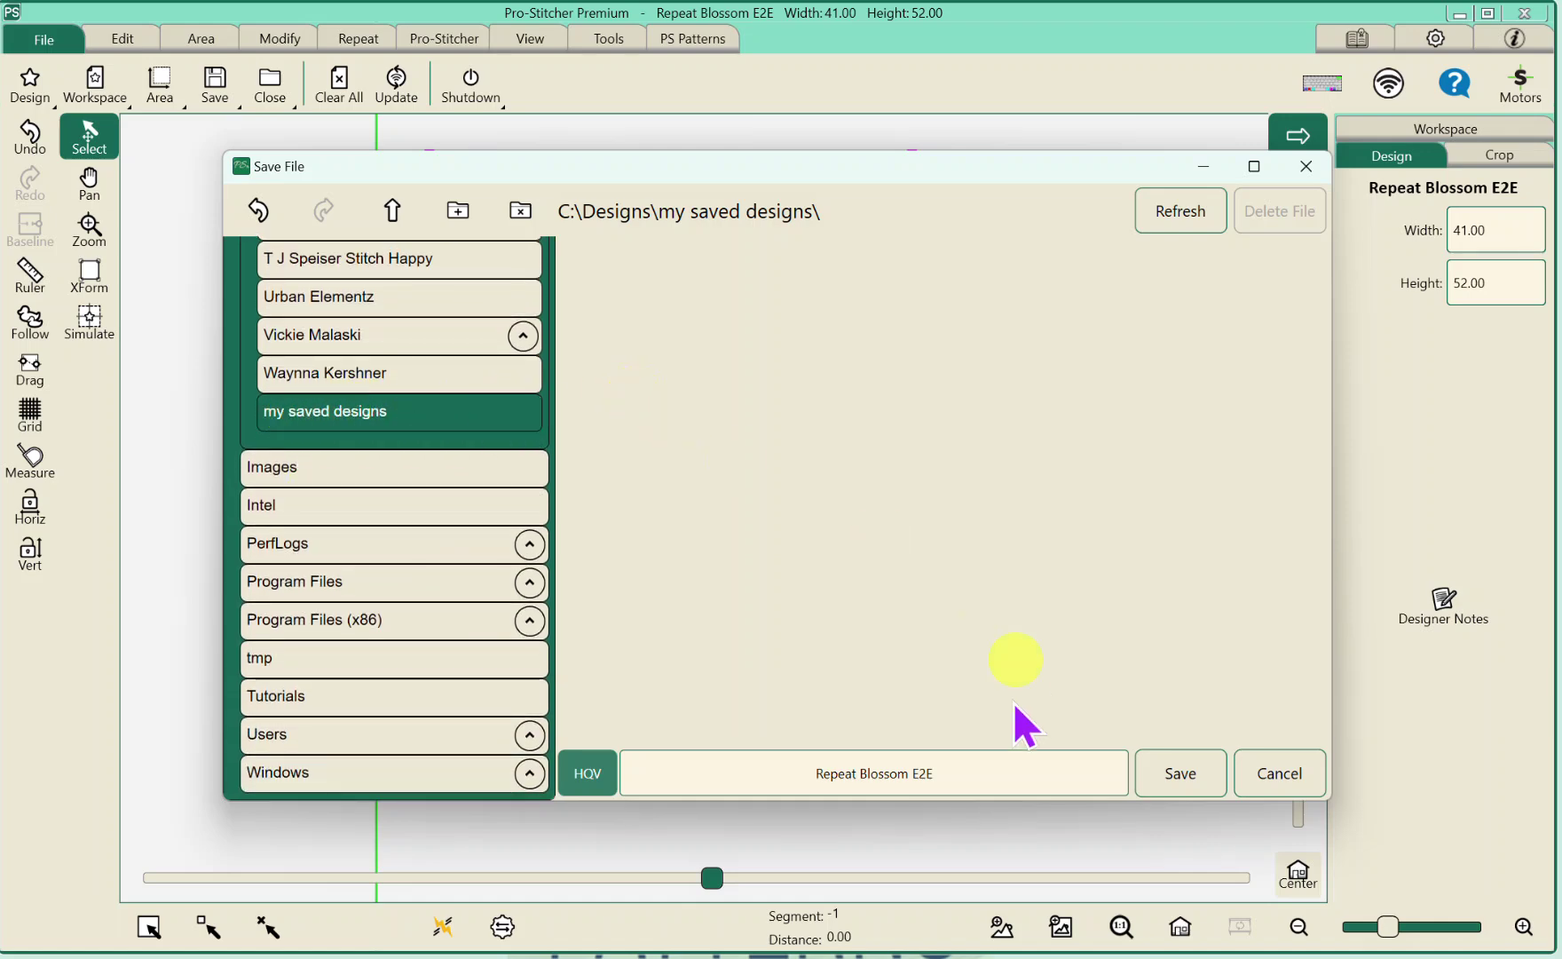
{"action": "left_click", "coordinate": [852, 773]}
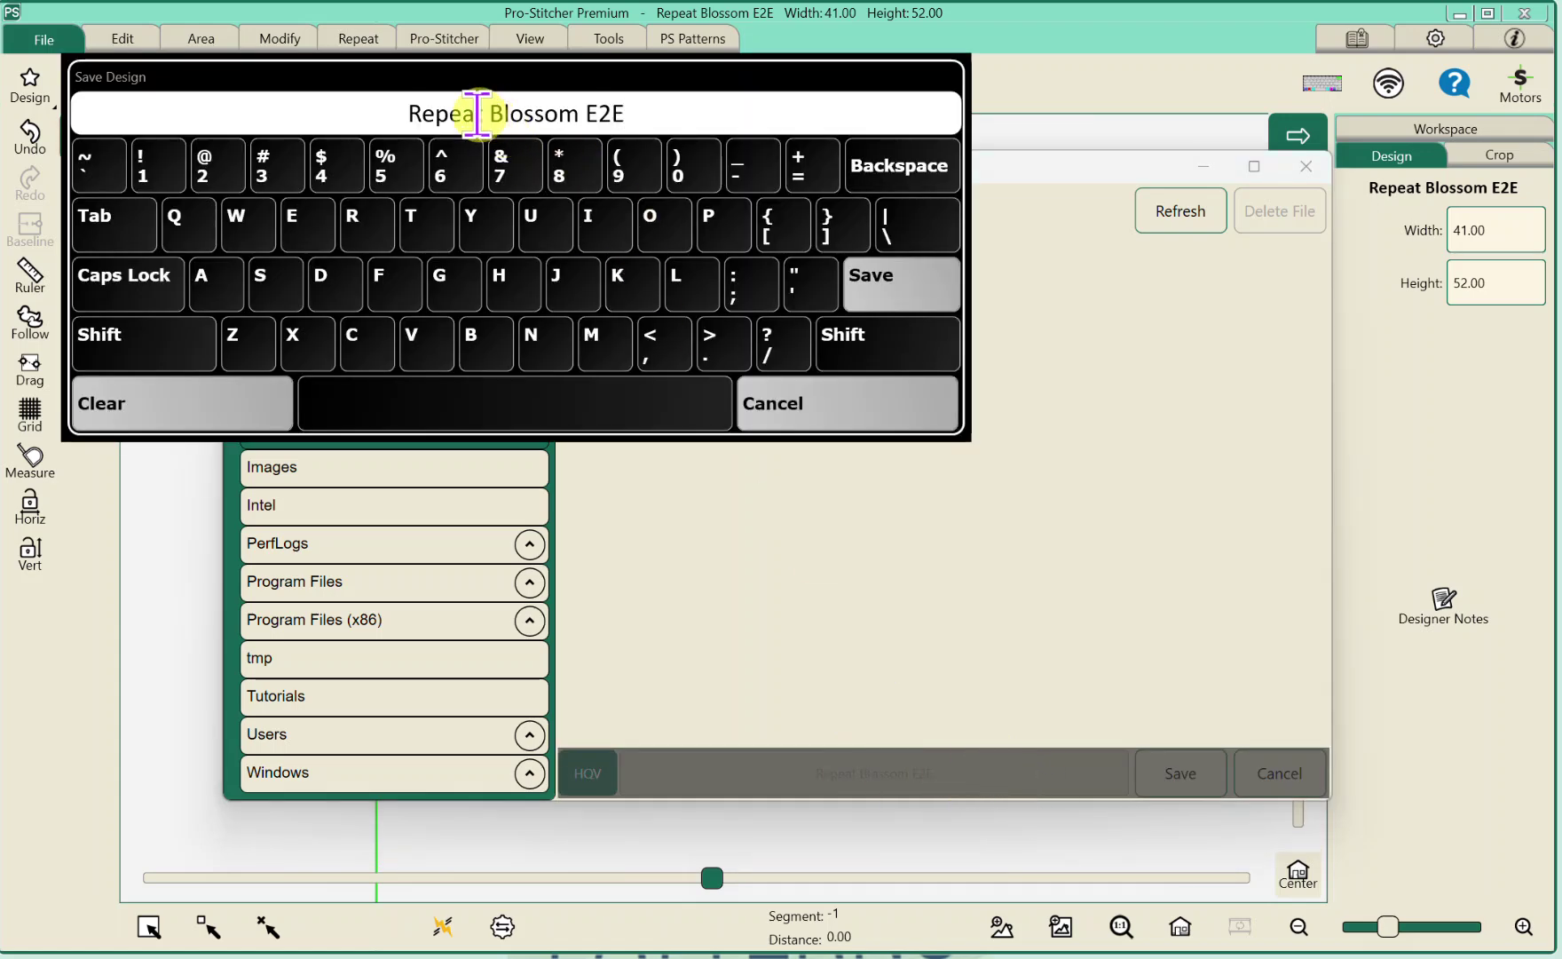
- Replace 'Repeat' in the file name with a personal name prefix before Blossom E2E
{"action": "left_click_drag", "start_coordinate": [487, 114], "coordinate": [383, 124]}
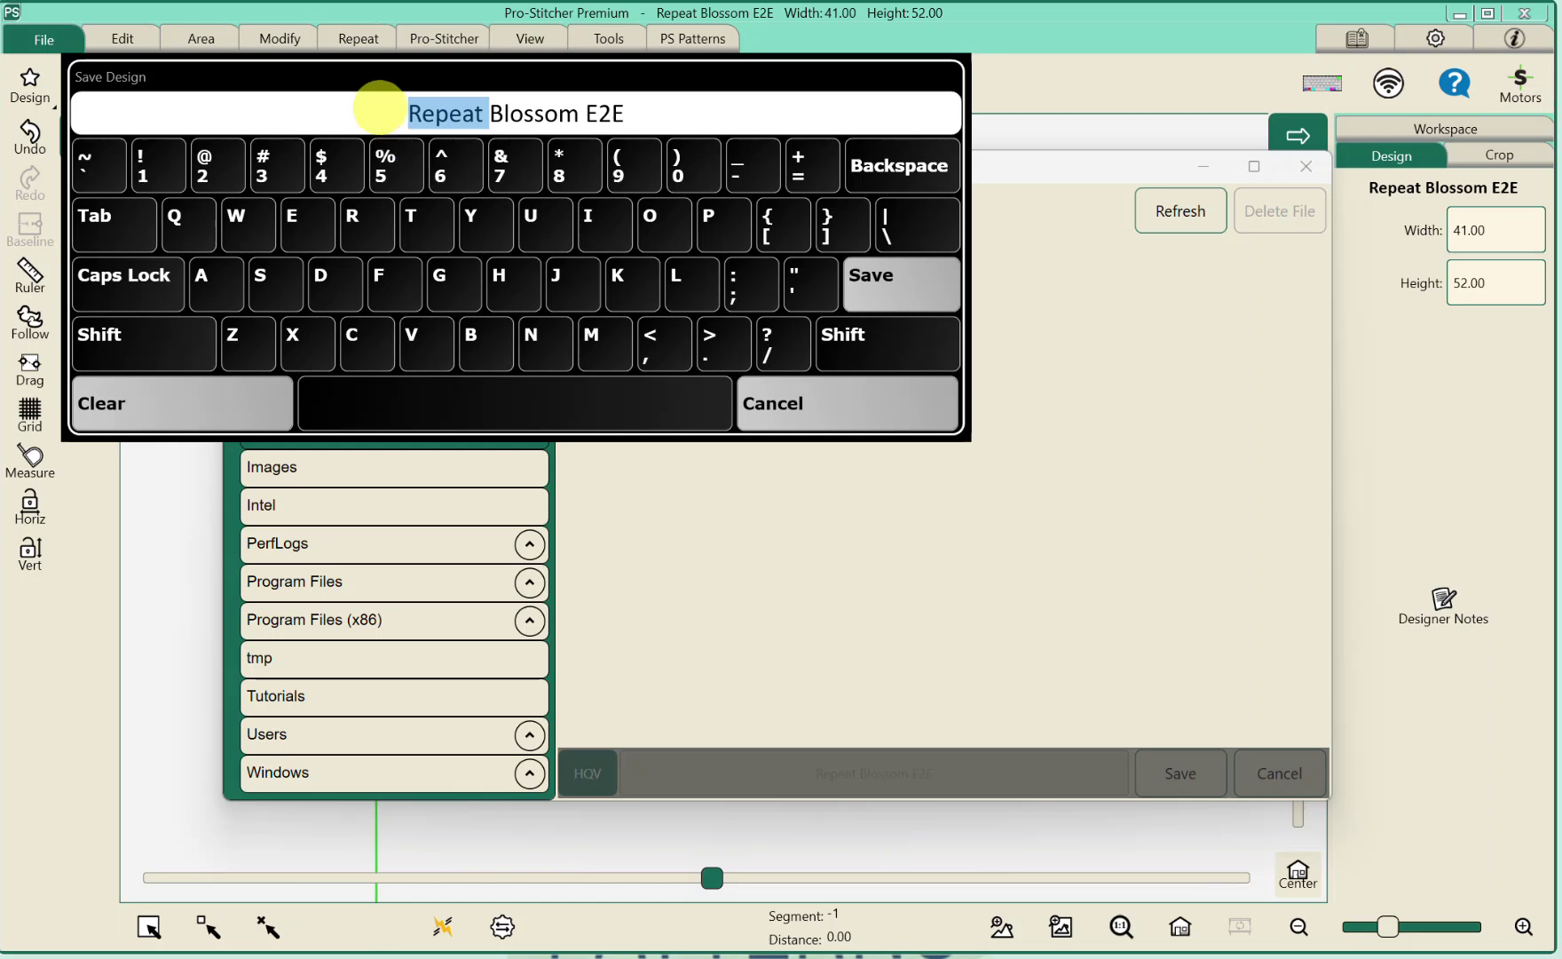
{"action": "type", "text": "leaf"}
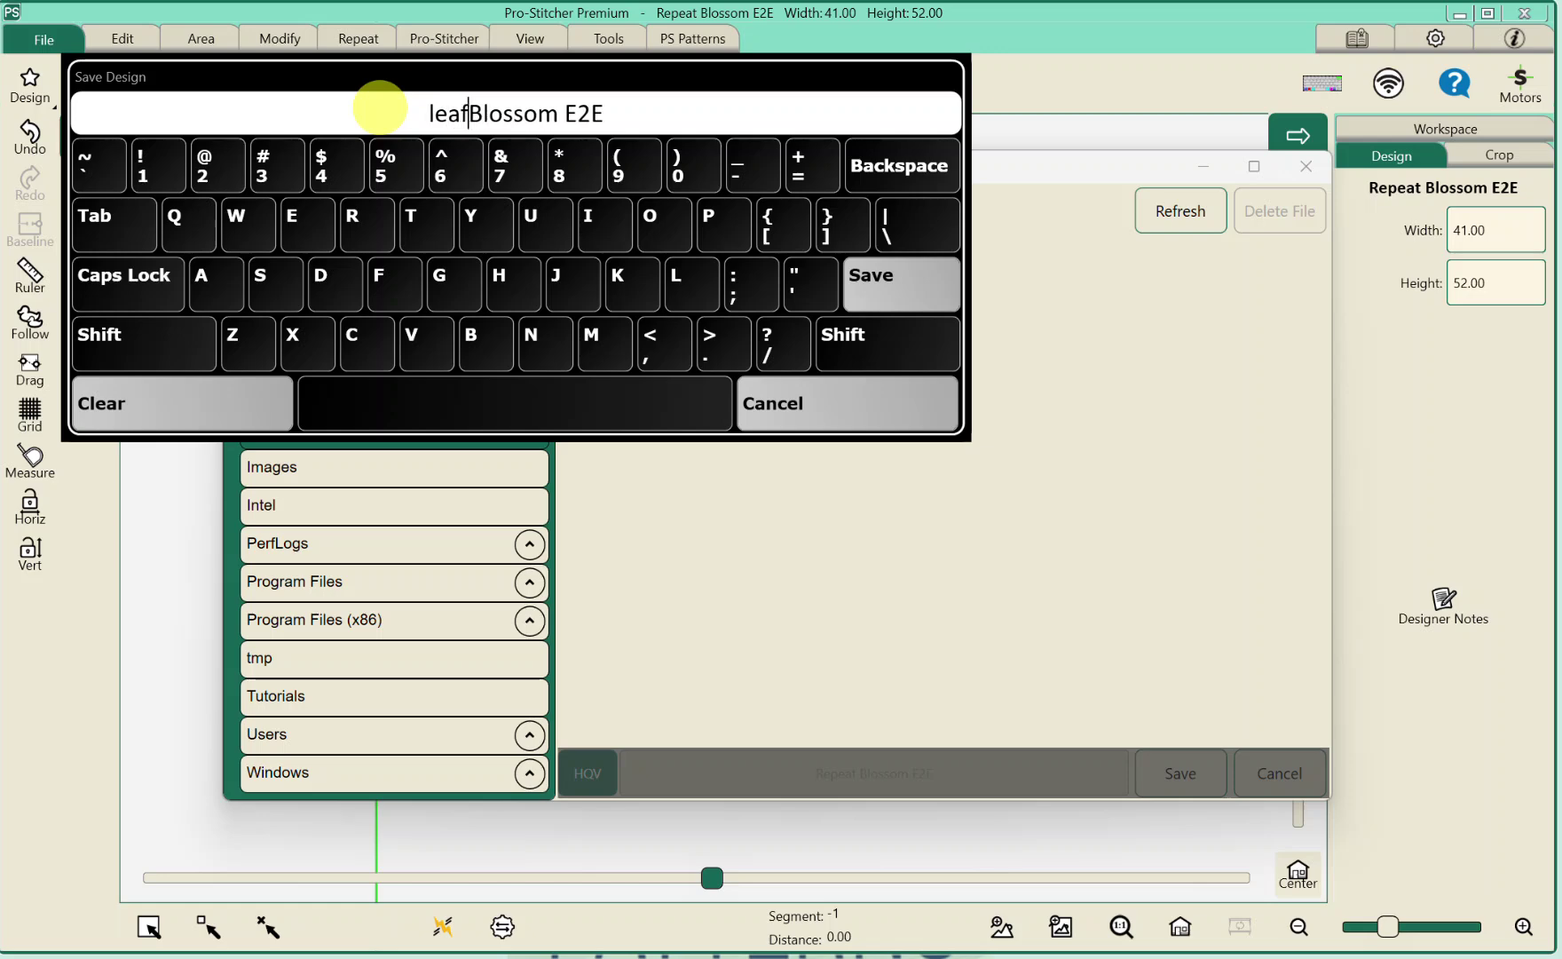
{"action": "type", "text": " quilt"}
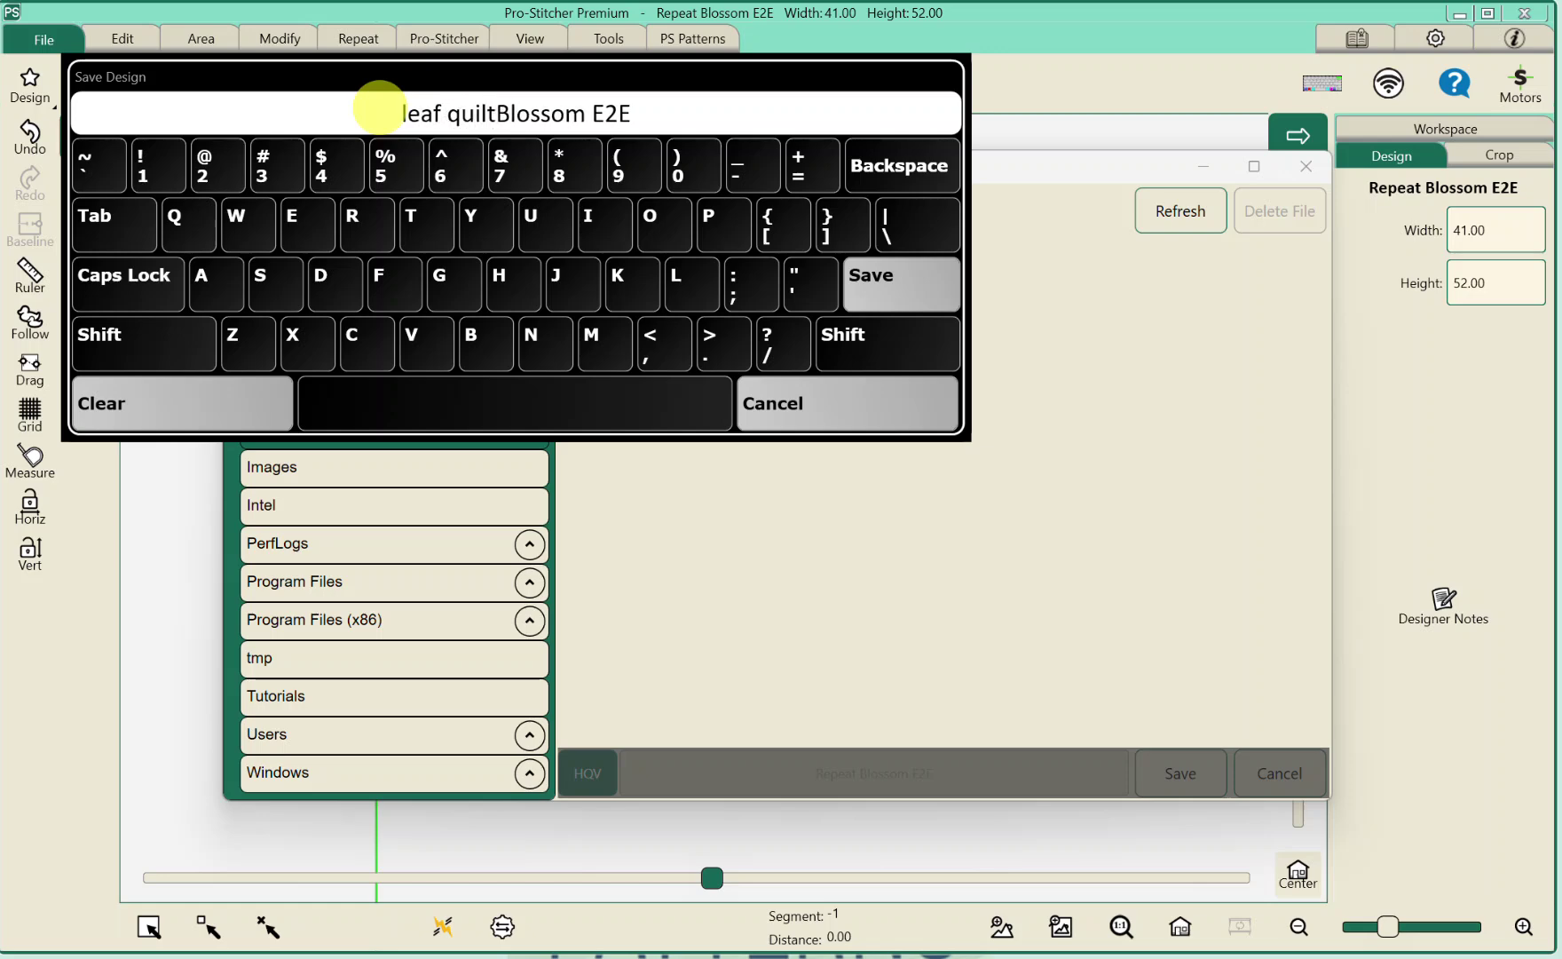
{"action": "key", "text": "BackSpace"}
{"action": "key", "text": "BackSpace"}
{"action": "key", "text": "BackSpace"}
{"action": "key", "text": "BackSpace"}
{"action": "key", "text": "BackSpace"}
{"action": "key", "text": "BackSpace"}
{"action": "key", "text": "BackSpace"}
{"action": "key", "text": "BackSpace"}
{"action": "key", "text": "BackSpace"}
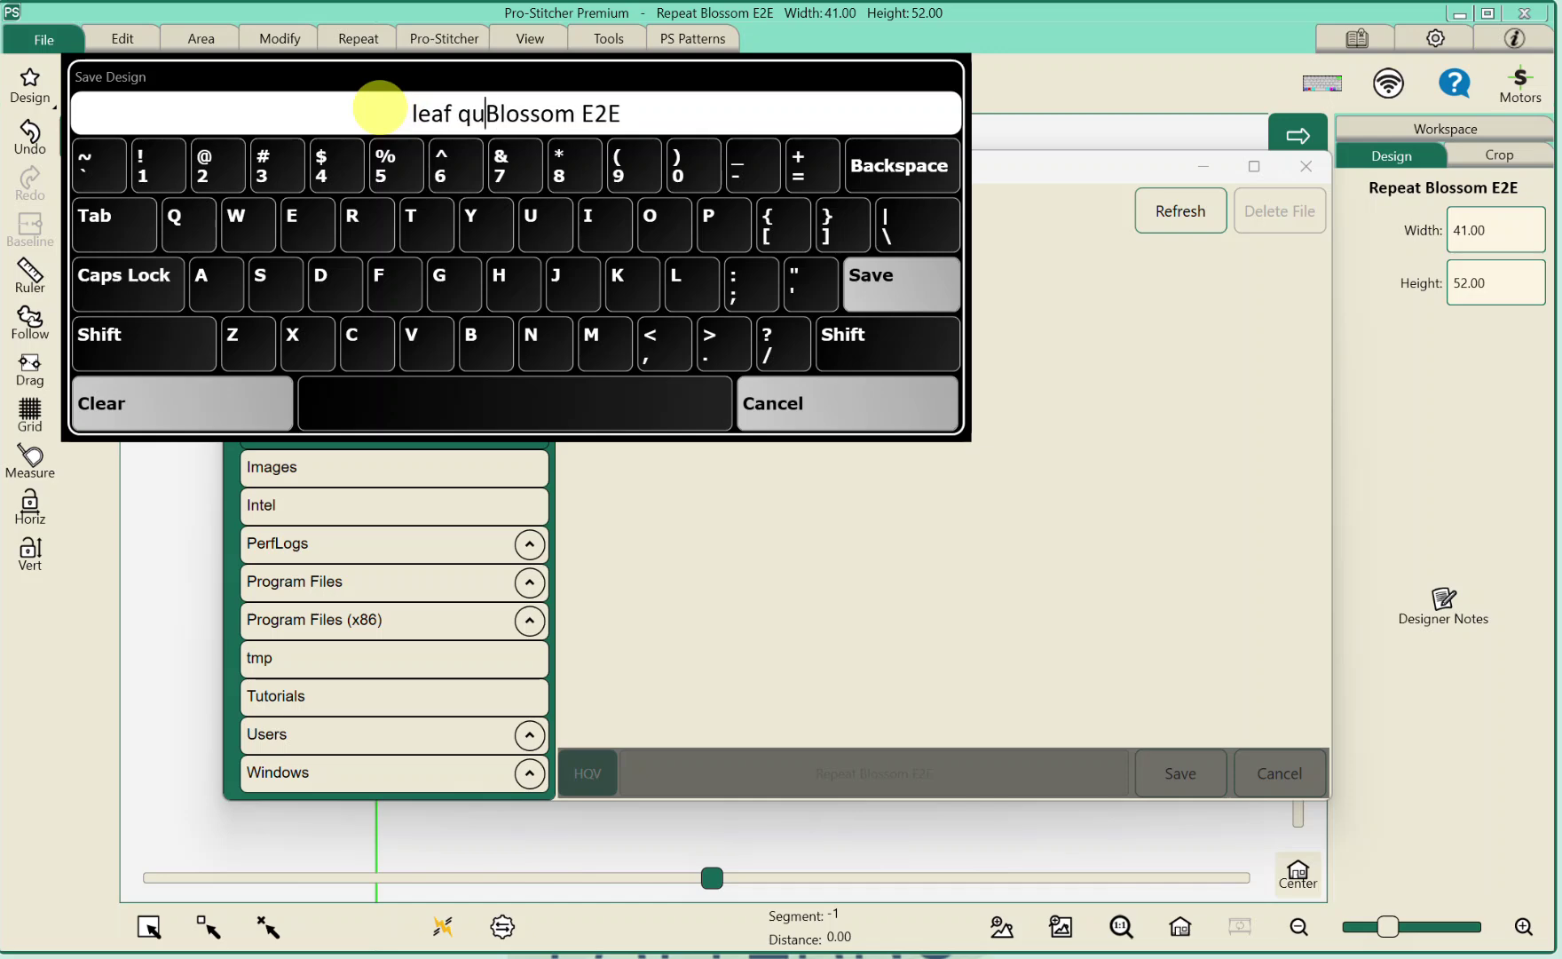
{"action": "key", "text": "BackSpace"}
{"action": "key", "text": "BackSpace"}
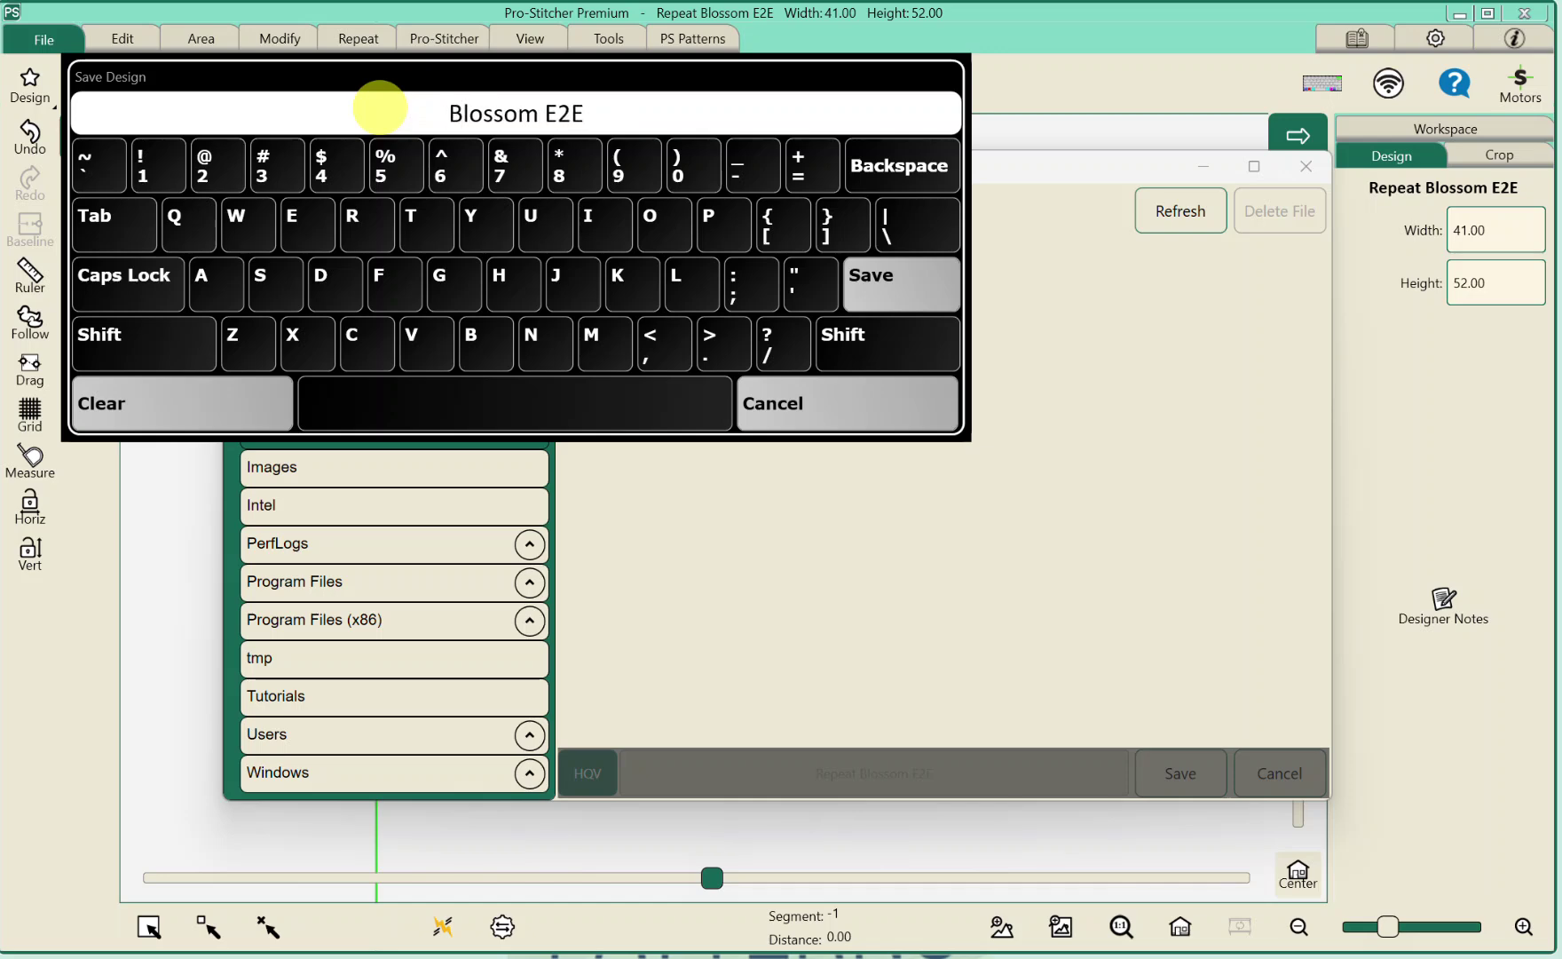
{"action": "type", "text": "susies"}
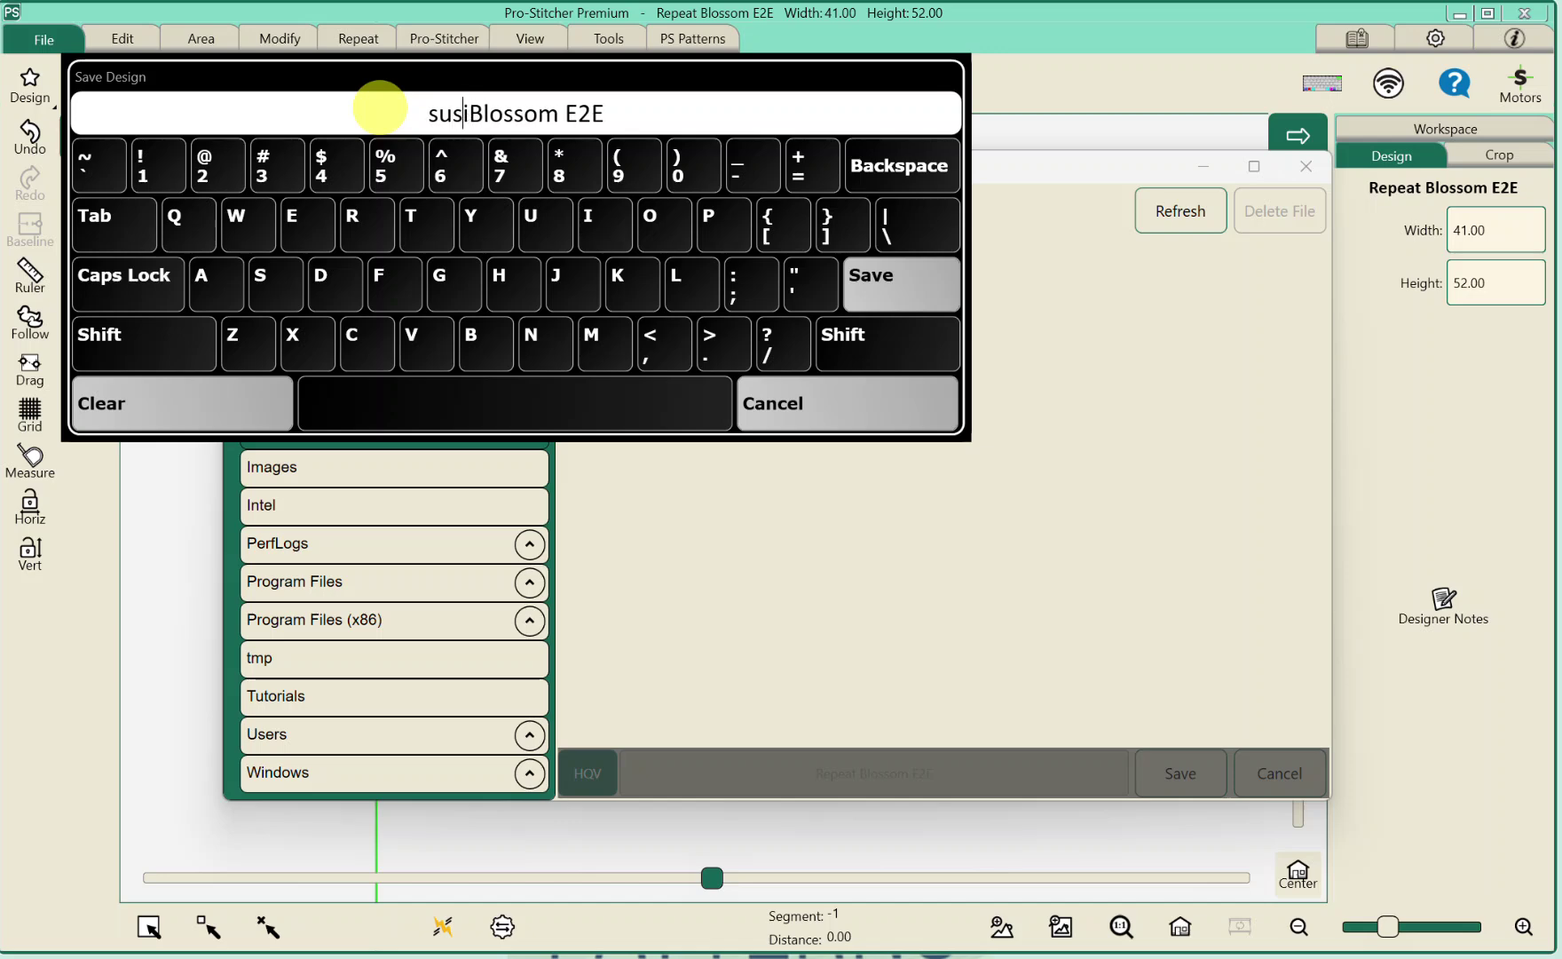
{"action": "key", "text": "Left"}
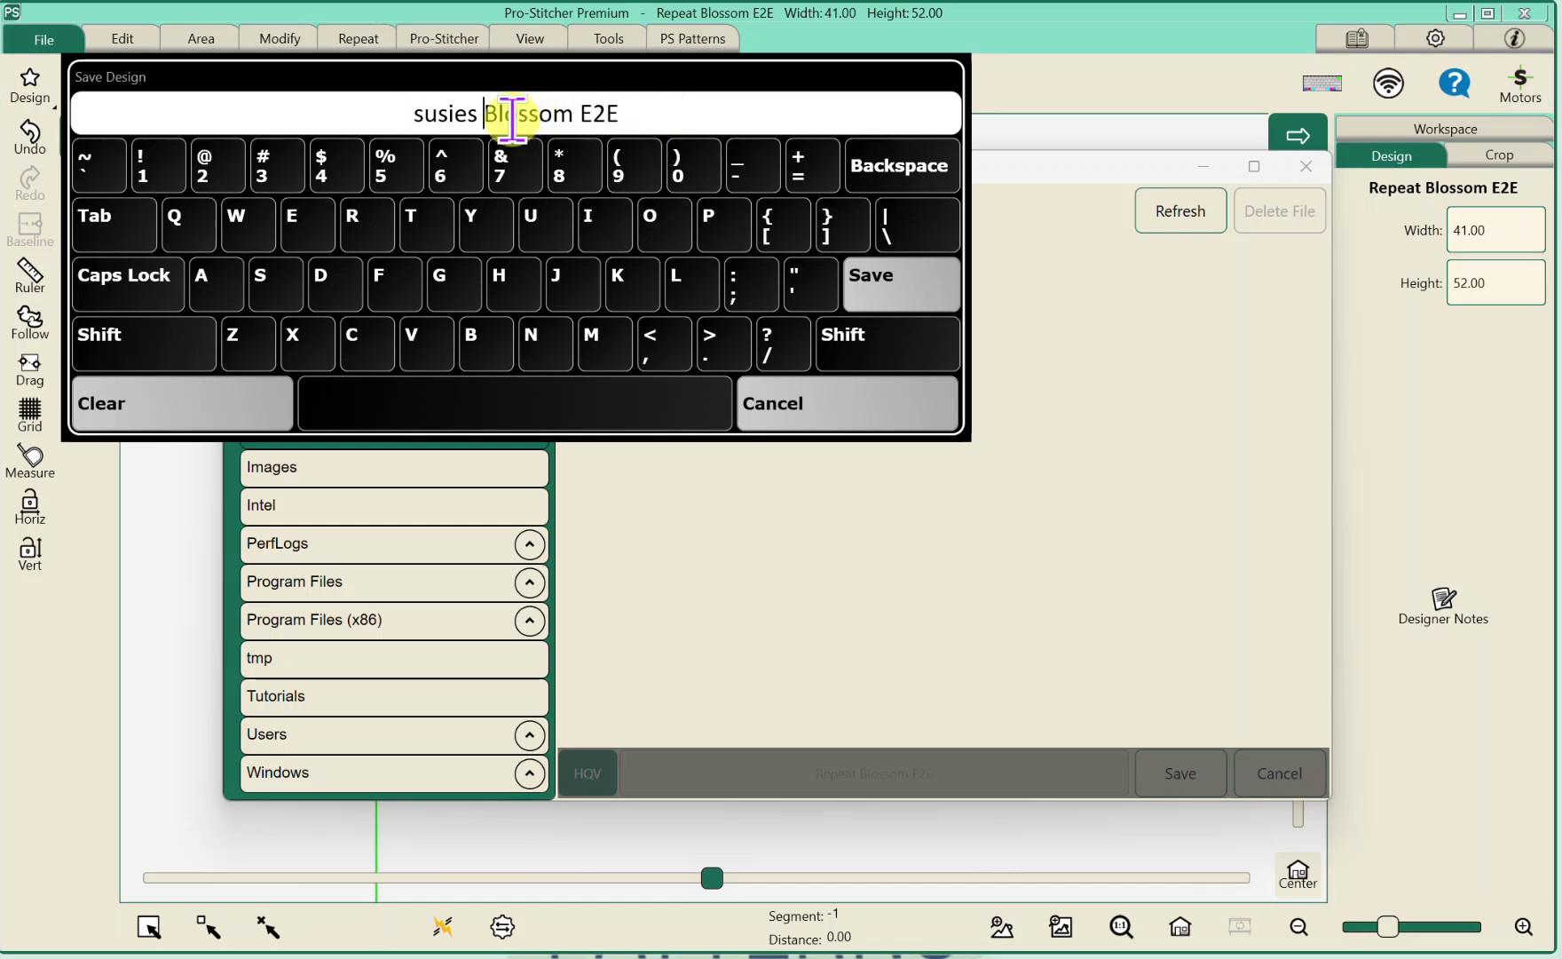
- Save the renamed design, clear the workspace, and select it again from my saved designs
{"action": "left_click", "coordinate": [886, 282]}
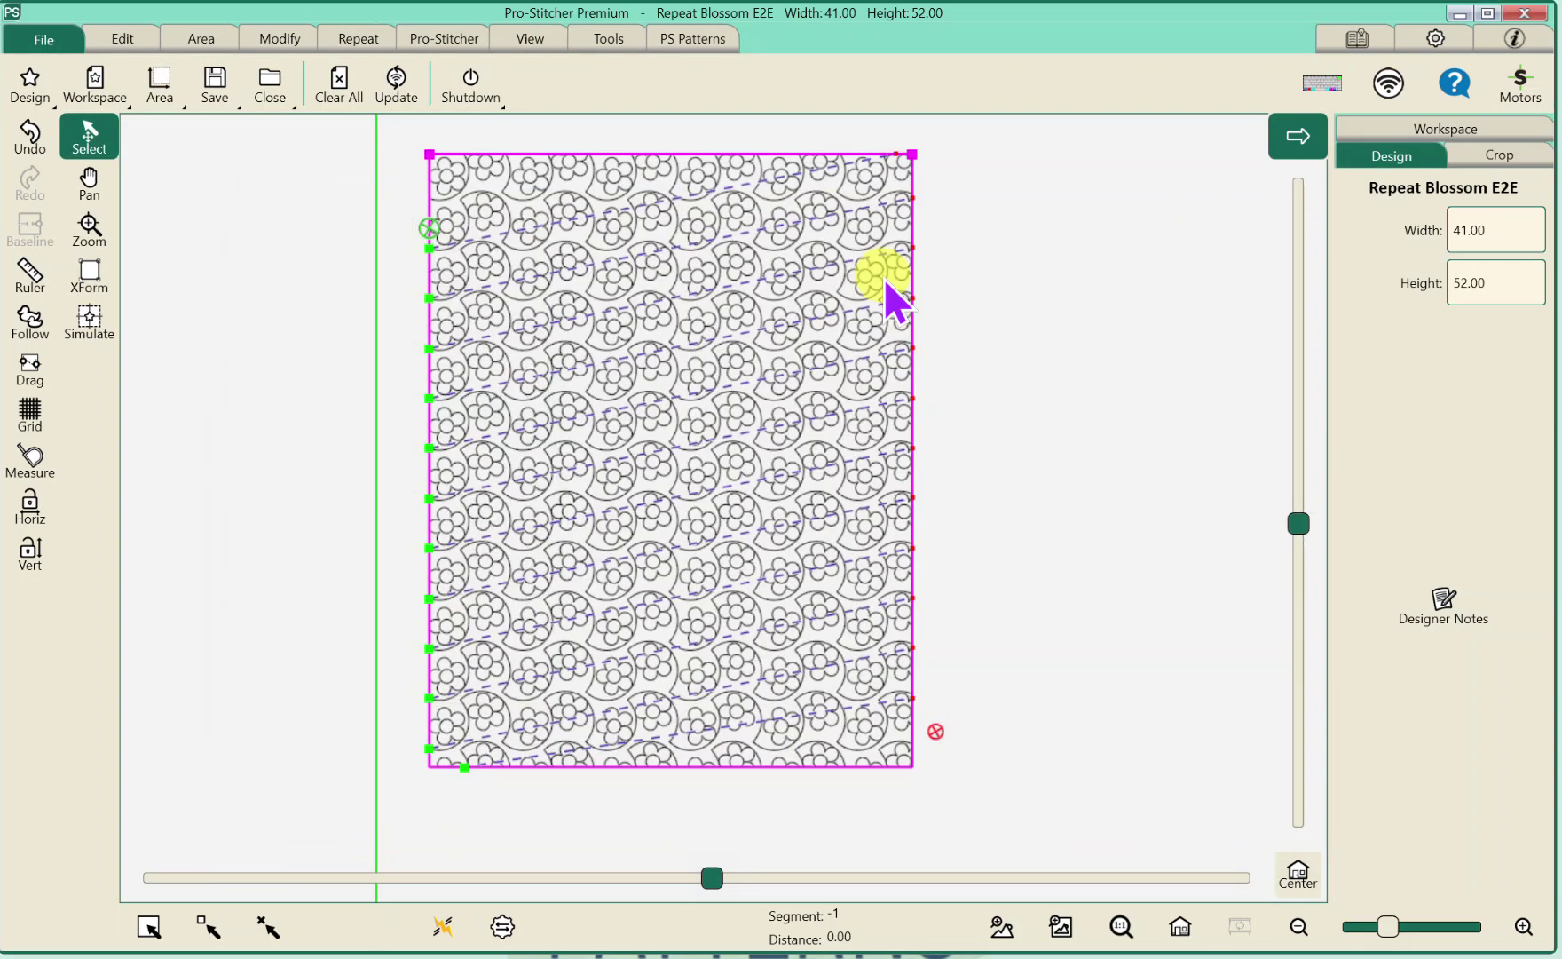
{"action": "left_click", "coordinate": [337, 85]}
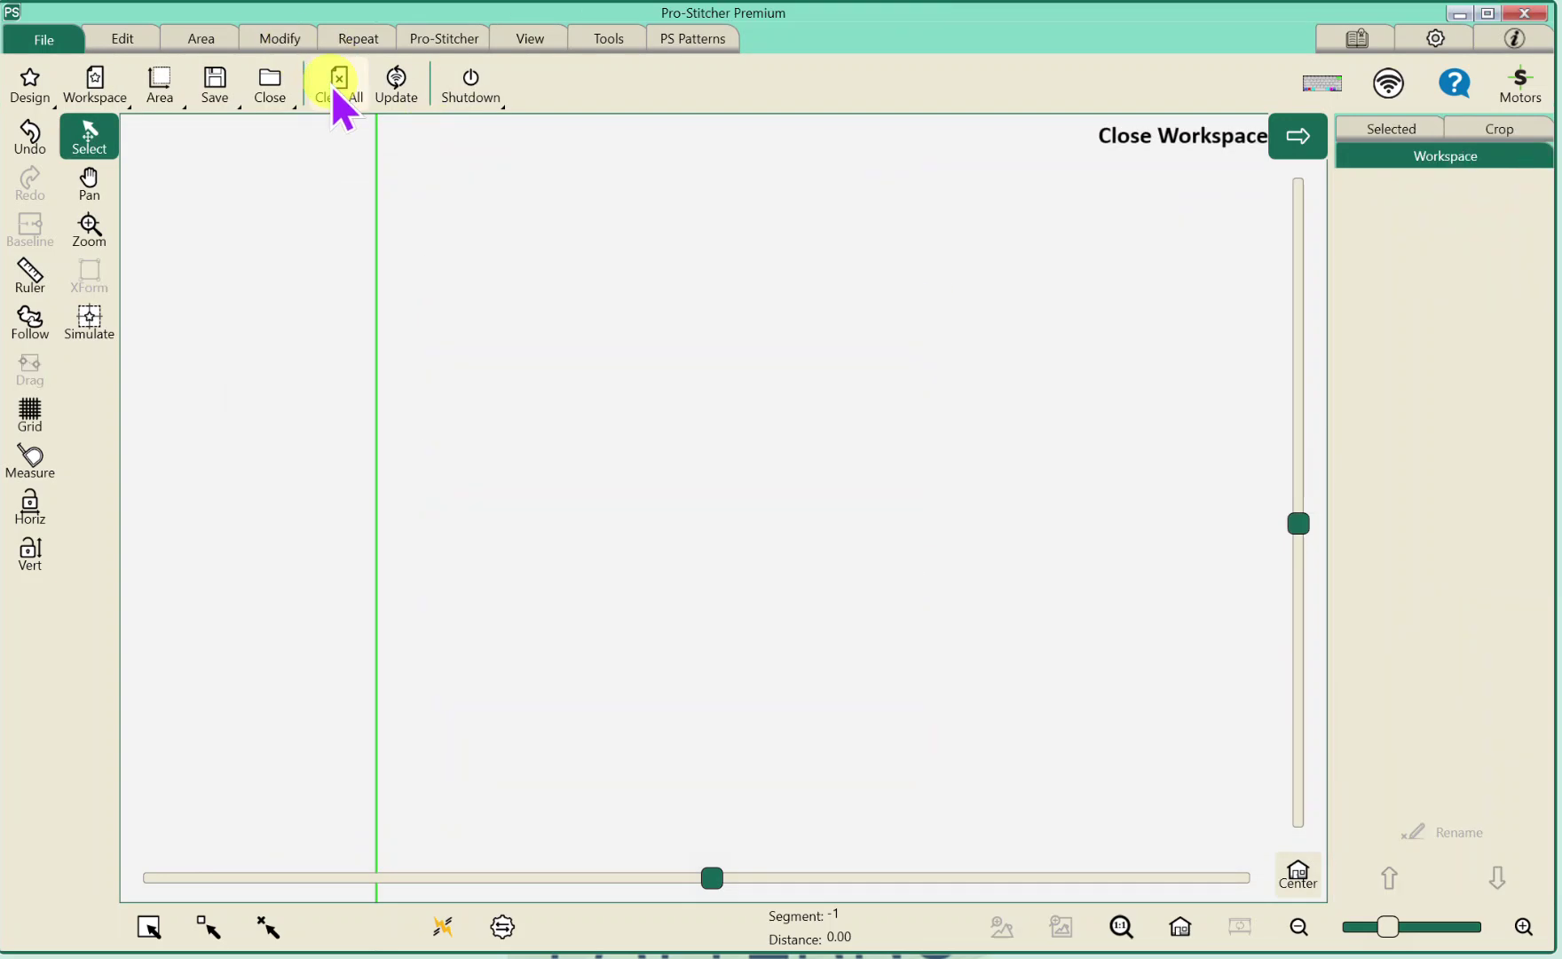
{"action": "left_click", "coordinate": [36, 82]}
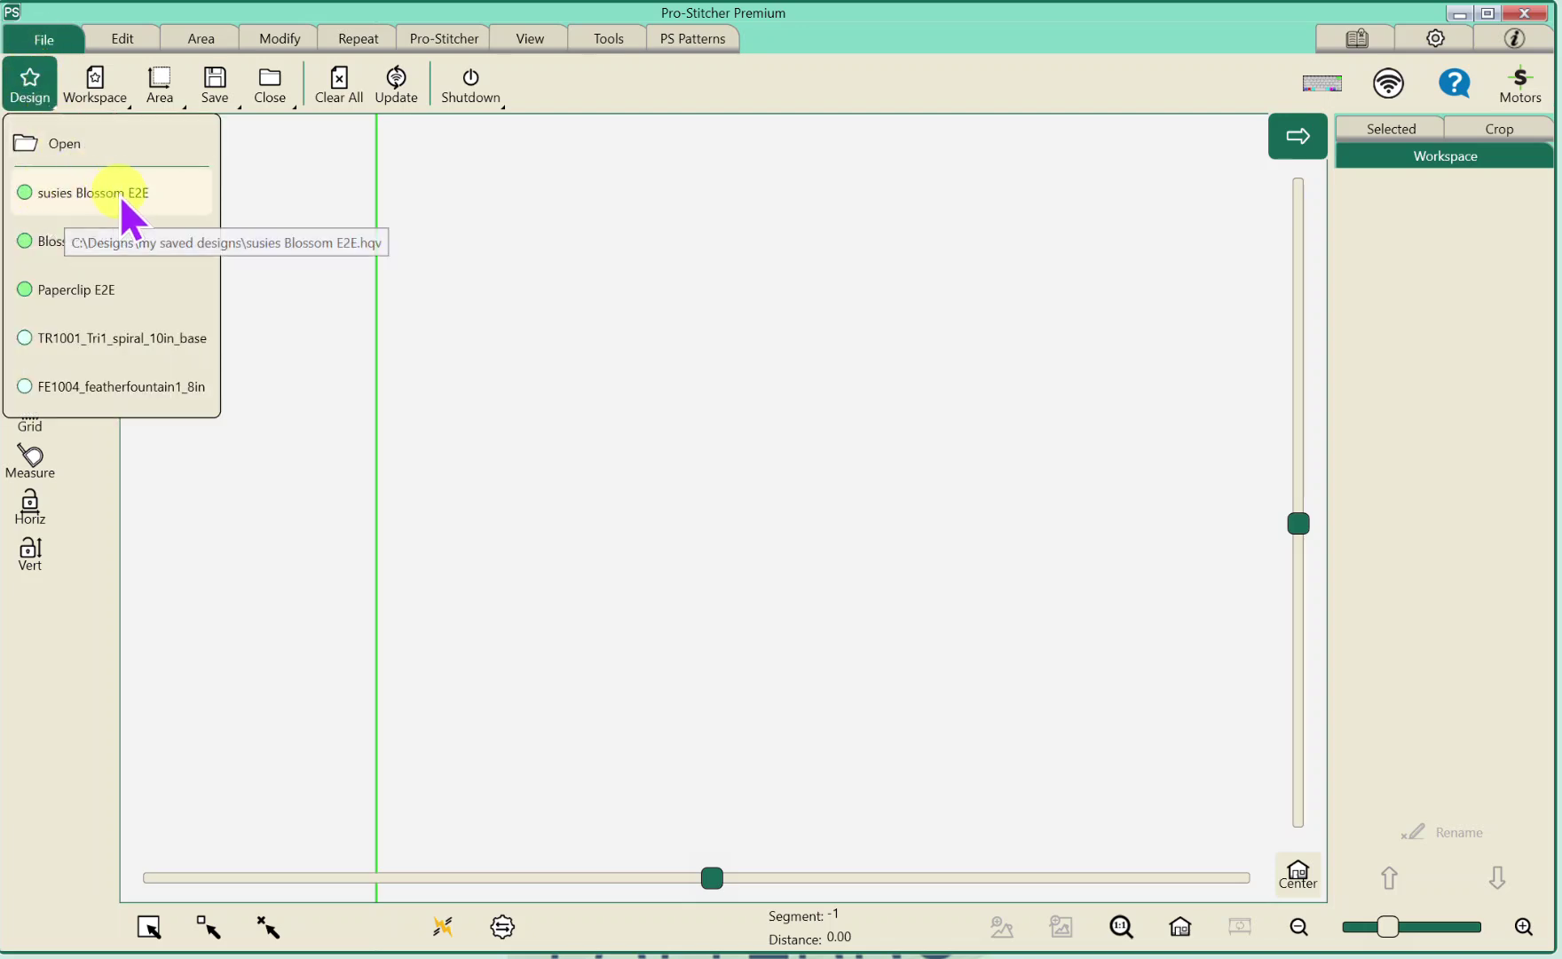
{"action": "left_click", "coordinate": [70, 143]}
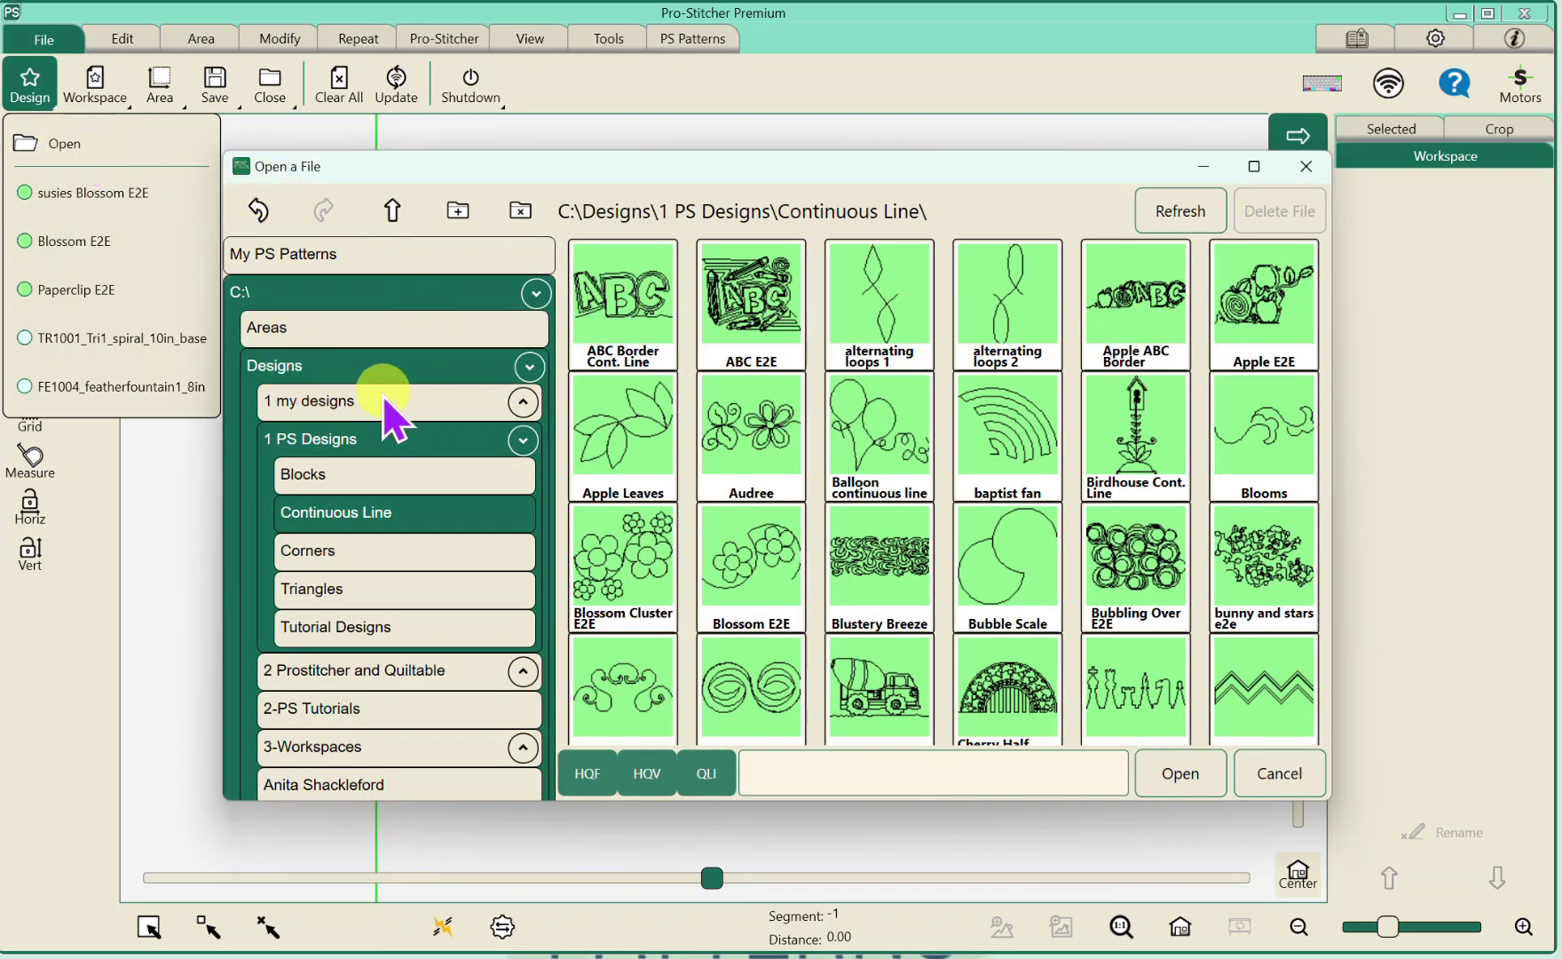
{"action": "scroll", "coordinate": [364, 444], "scroll_direction": "down", "scroll_amount": 3}
{"action": "scroll", "coordinate": [442, 483], "scroll_direction": "down", "scroll_amount": 10}
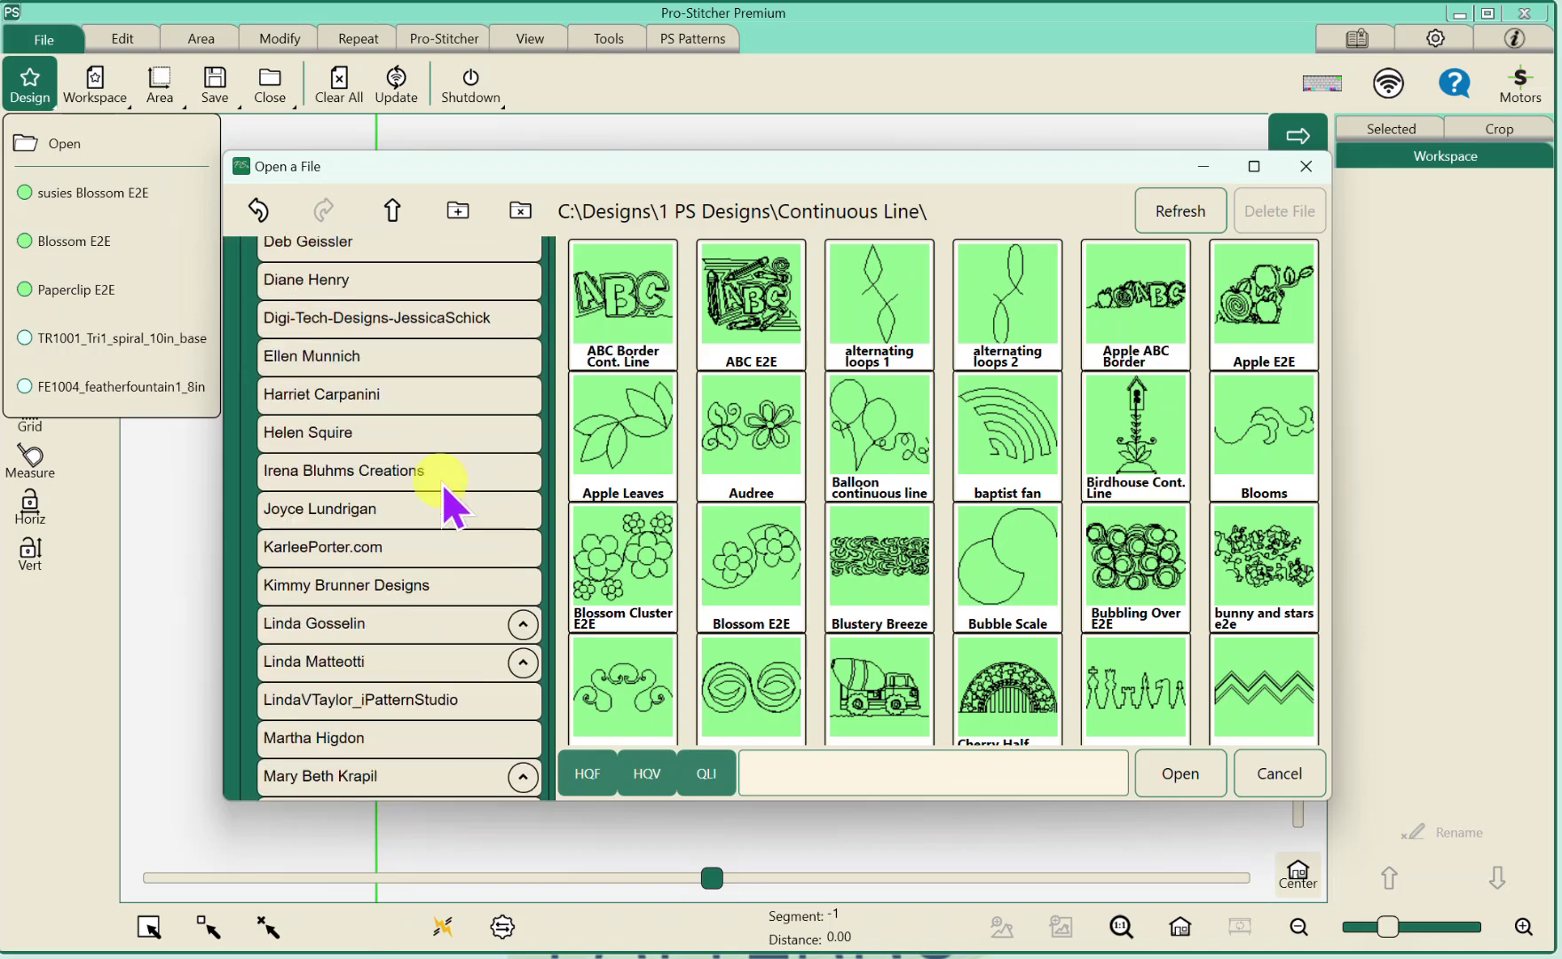
{"action": "scroll", "coordinate": [400, 523], "scroll_direction": "down", "scroll_amount": 1}
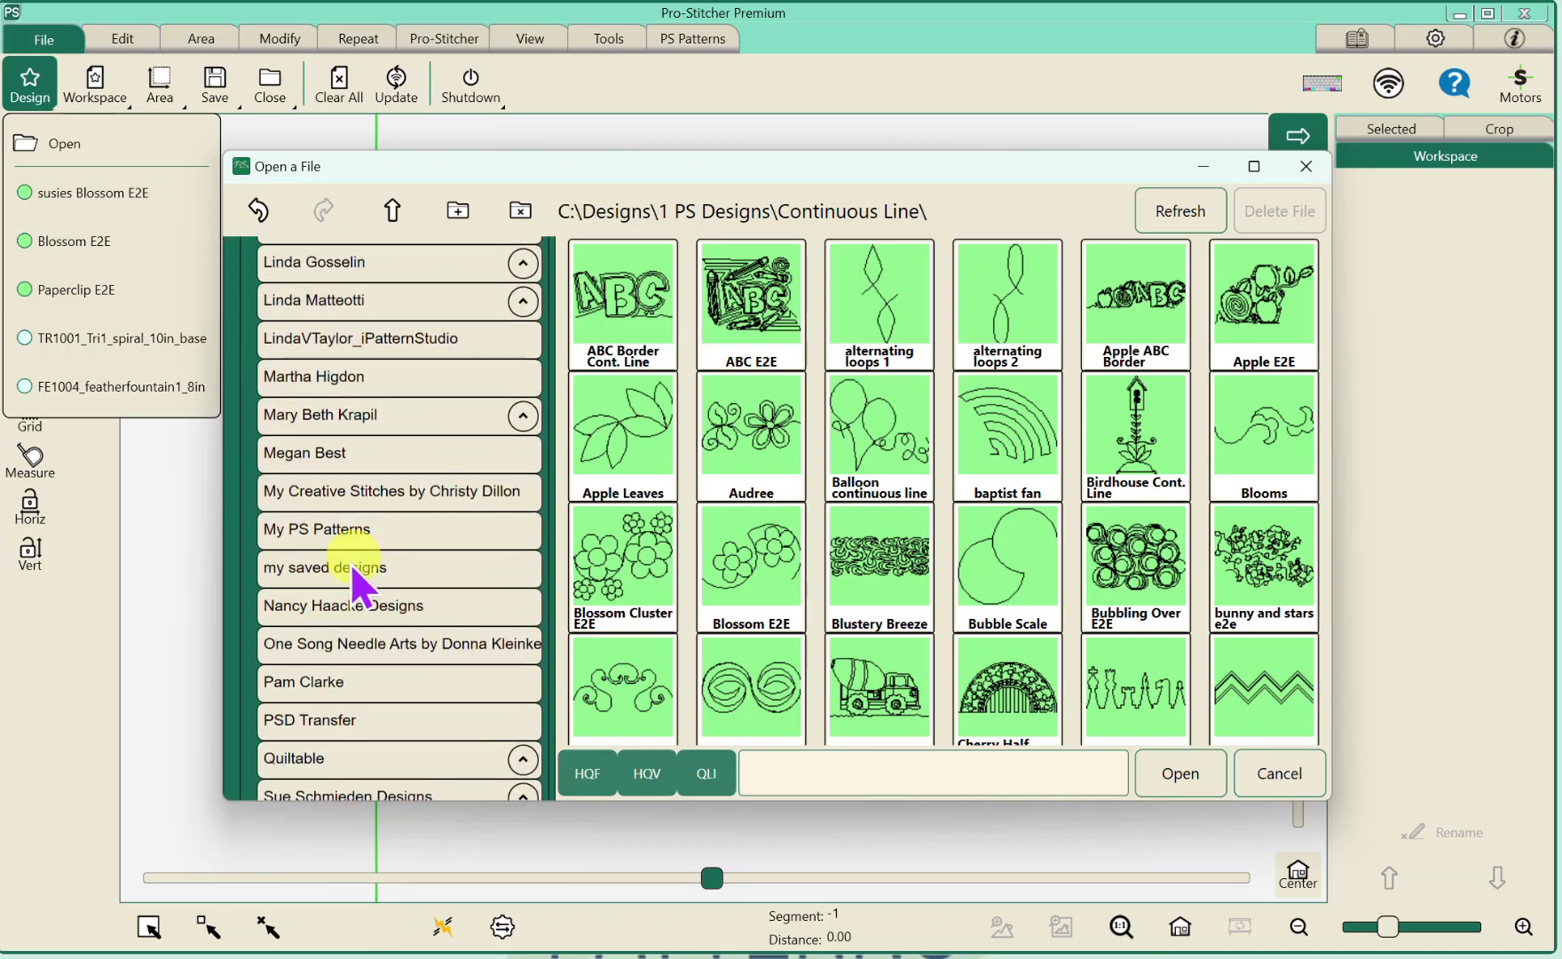
{"action": "left_click", "coordinate": [338, 566]}
{"action": "left_click", "coordinate": [639, 487]}
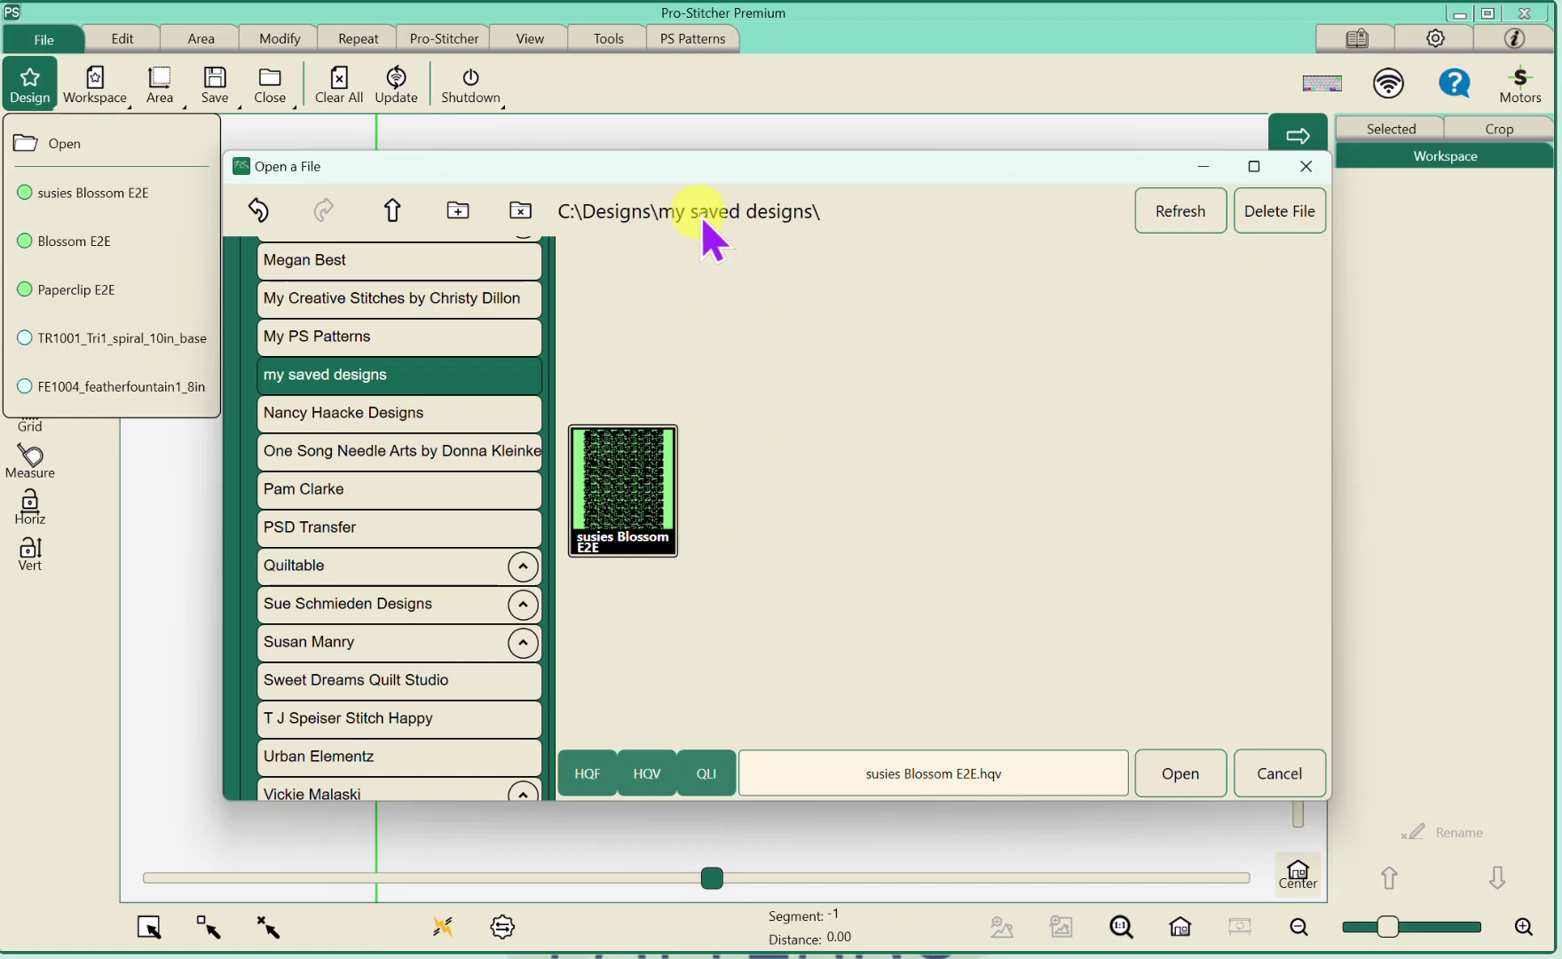
- Load the saved design, set the needle point, and move the design's top-left corner there
{"action": "left_click", "coordinate": [1199, 773]}
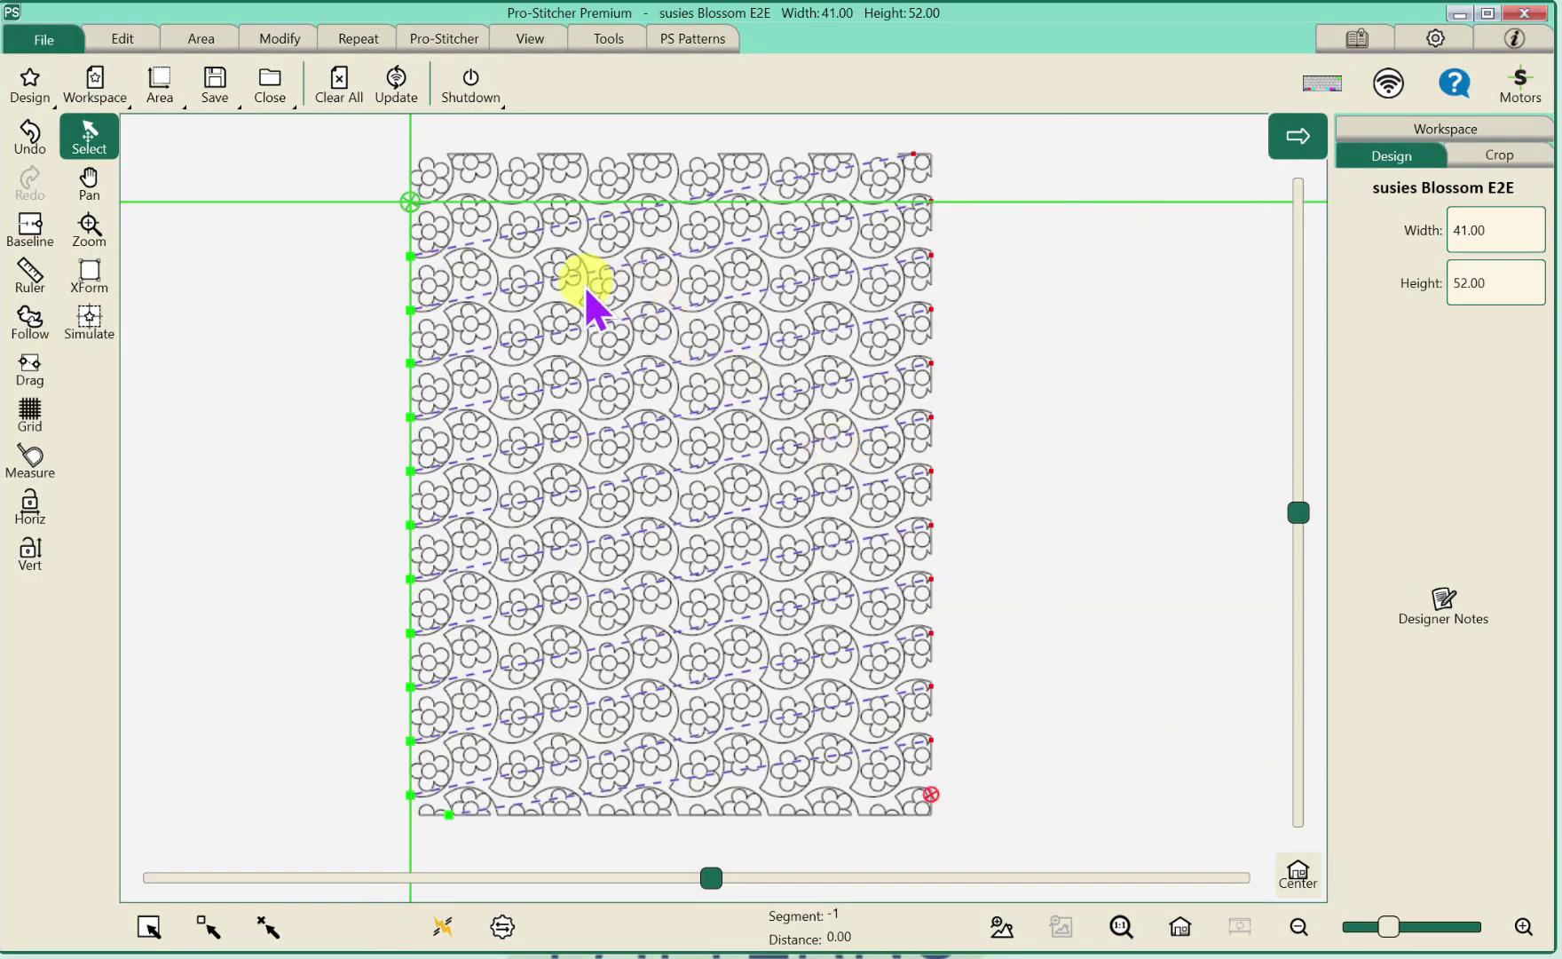
{"action": "left_click", "coordinate": [91, 324]}
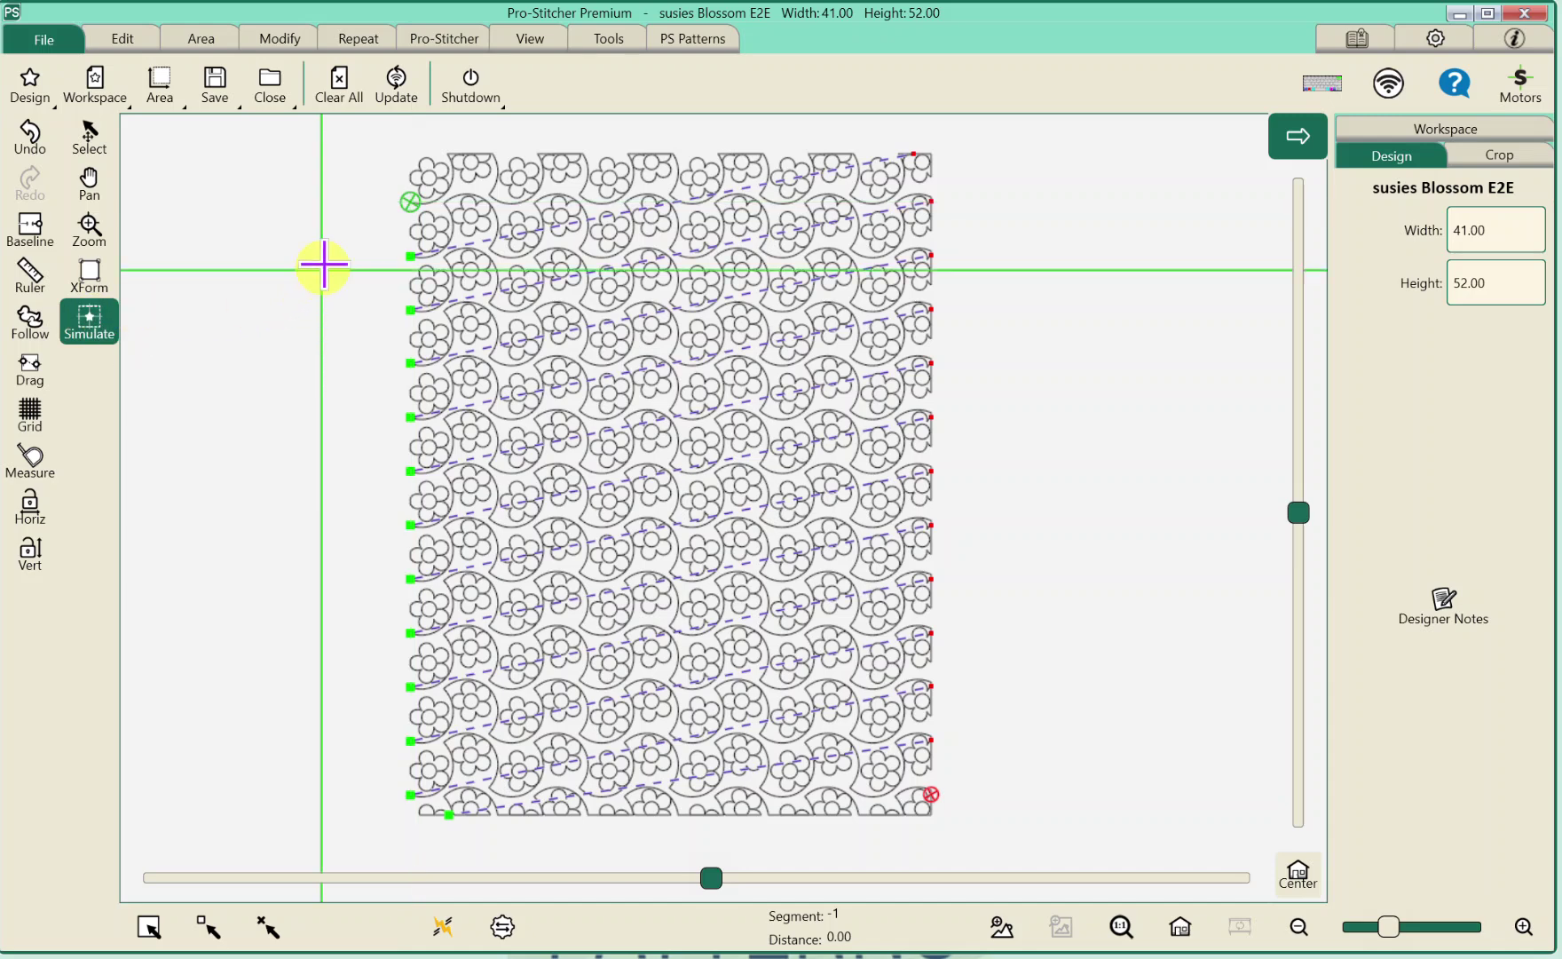
{"action": "left_click", "coordinate": [313, 185]}
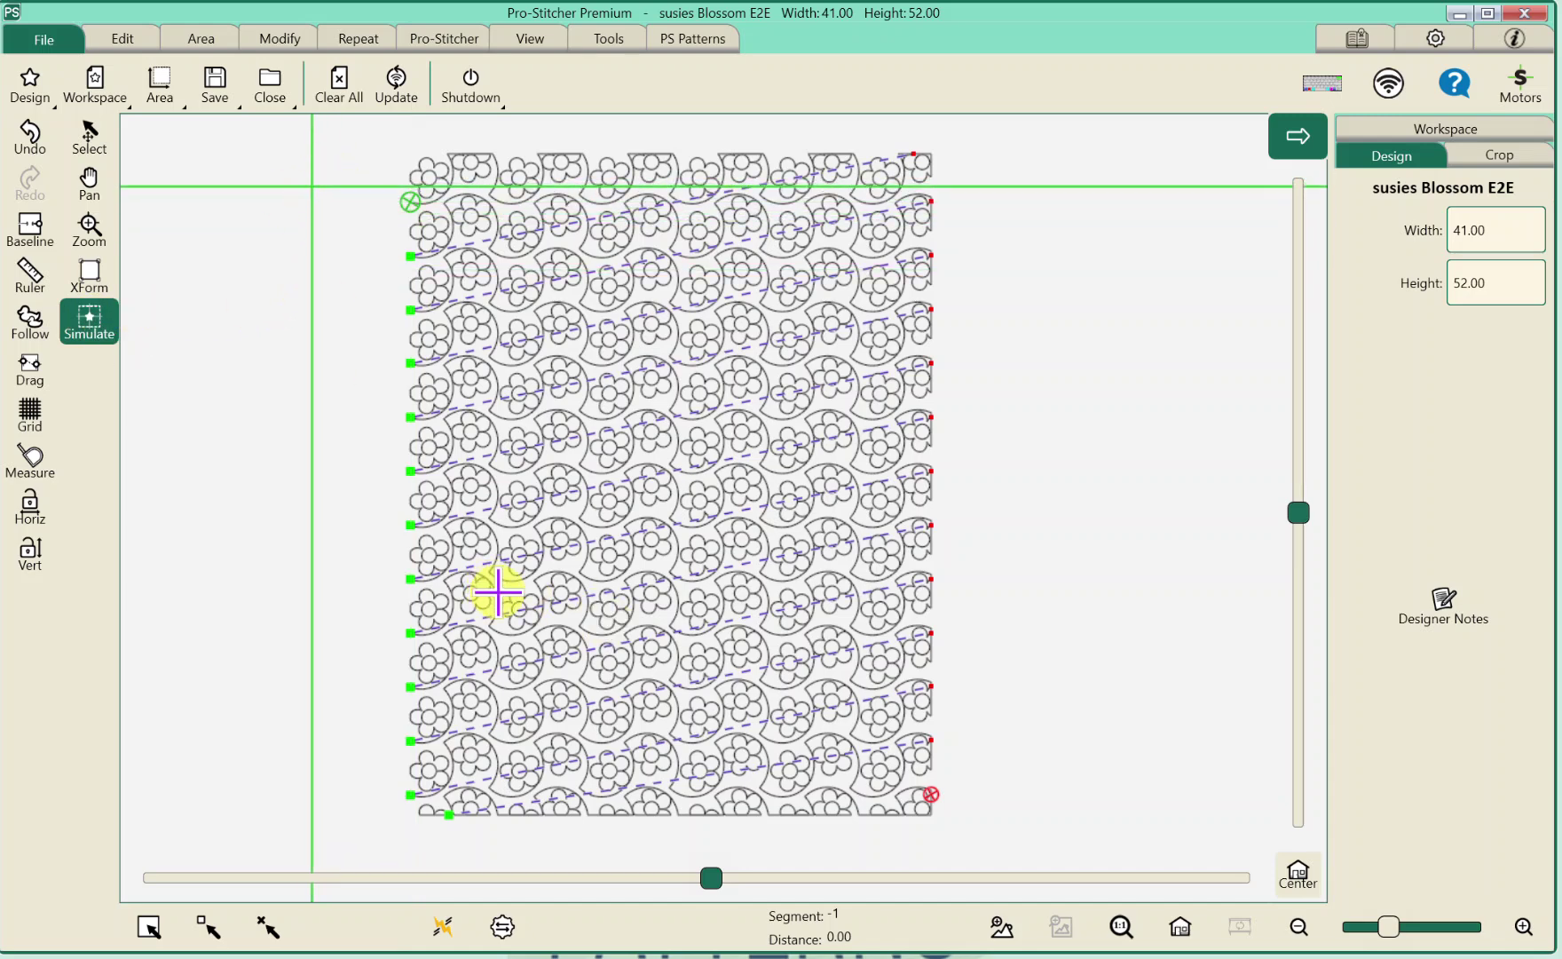
{"action": "left_click", "coordinate": [284, 42]}
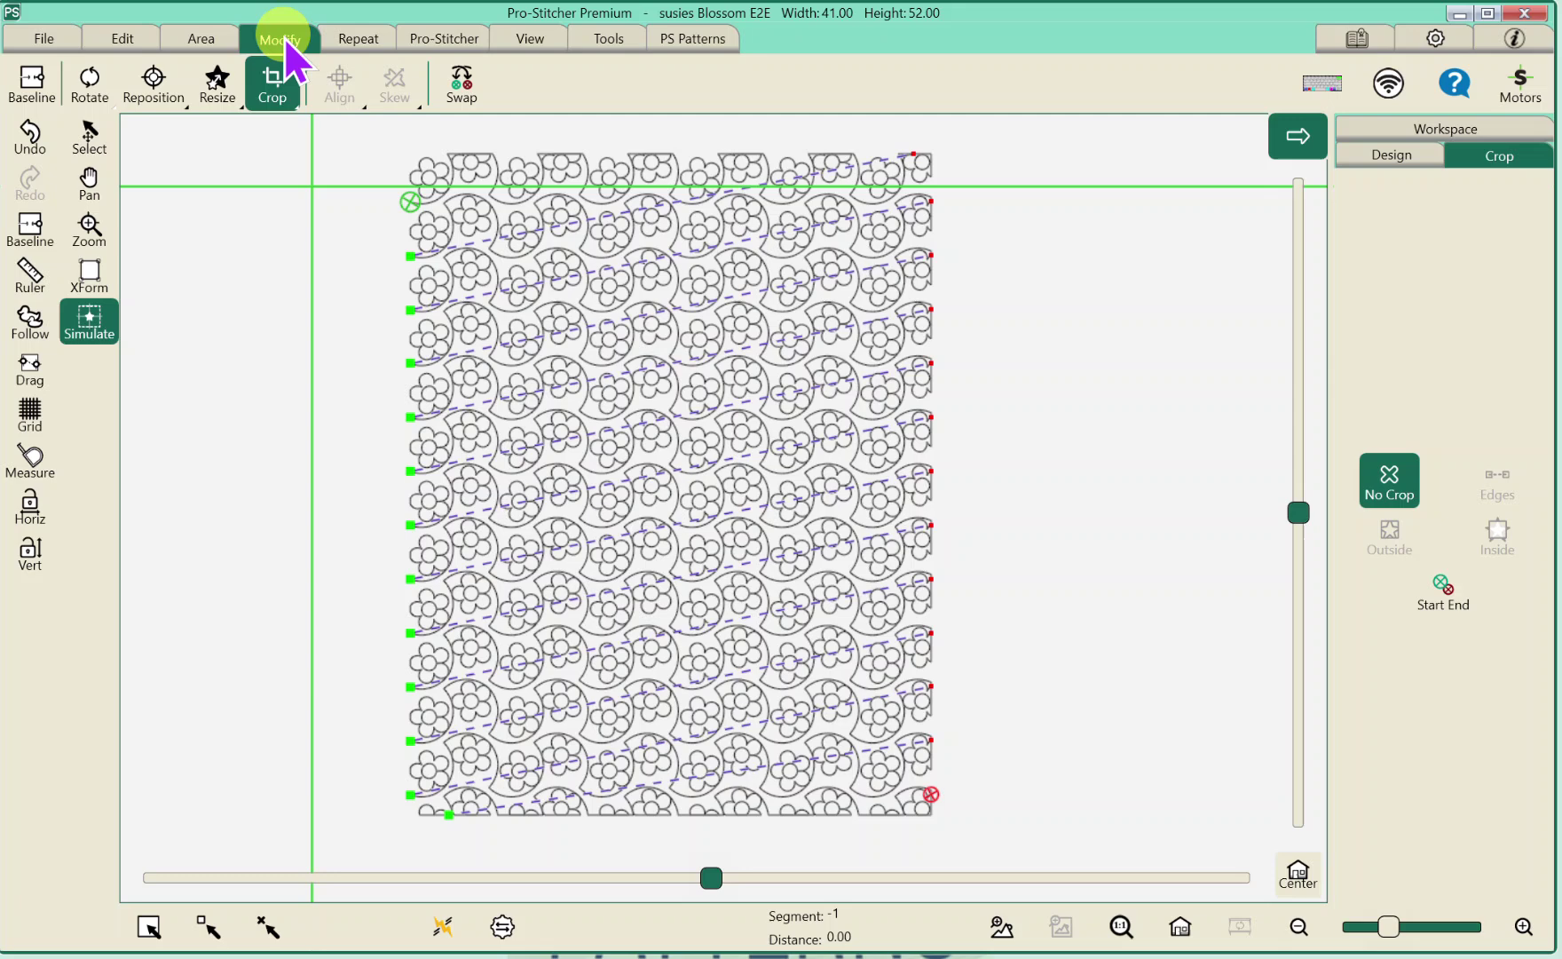
{"action": "left_click", "coordinate": [152, 87]}
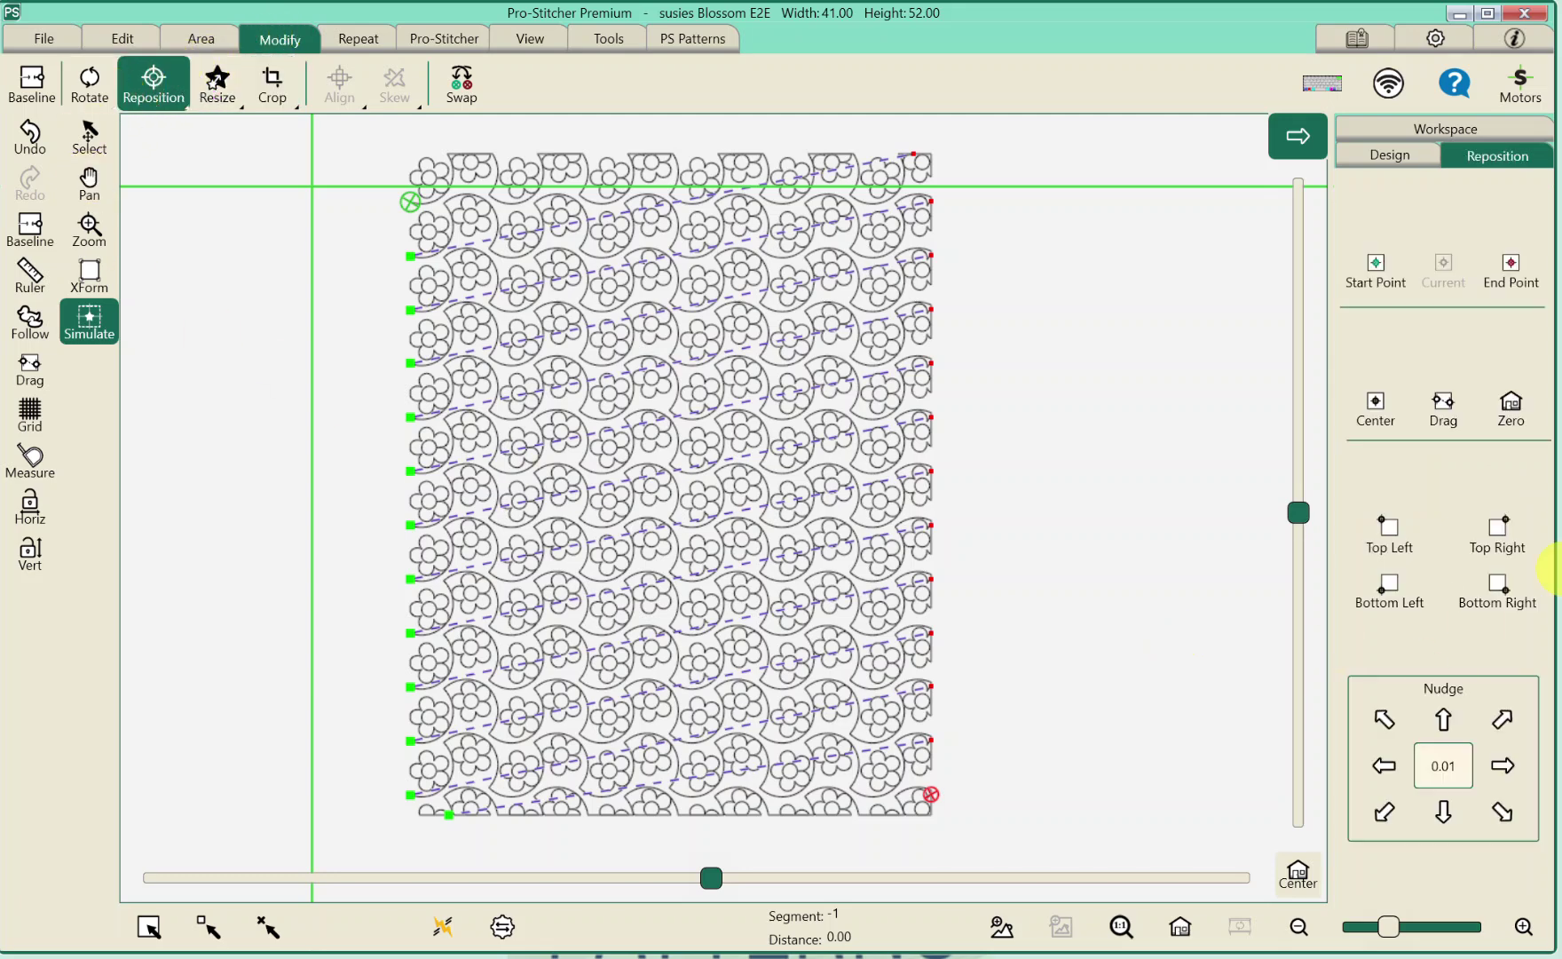
{"action": "left_click", "coordinate": [1385, 530]}
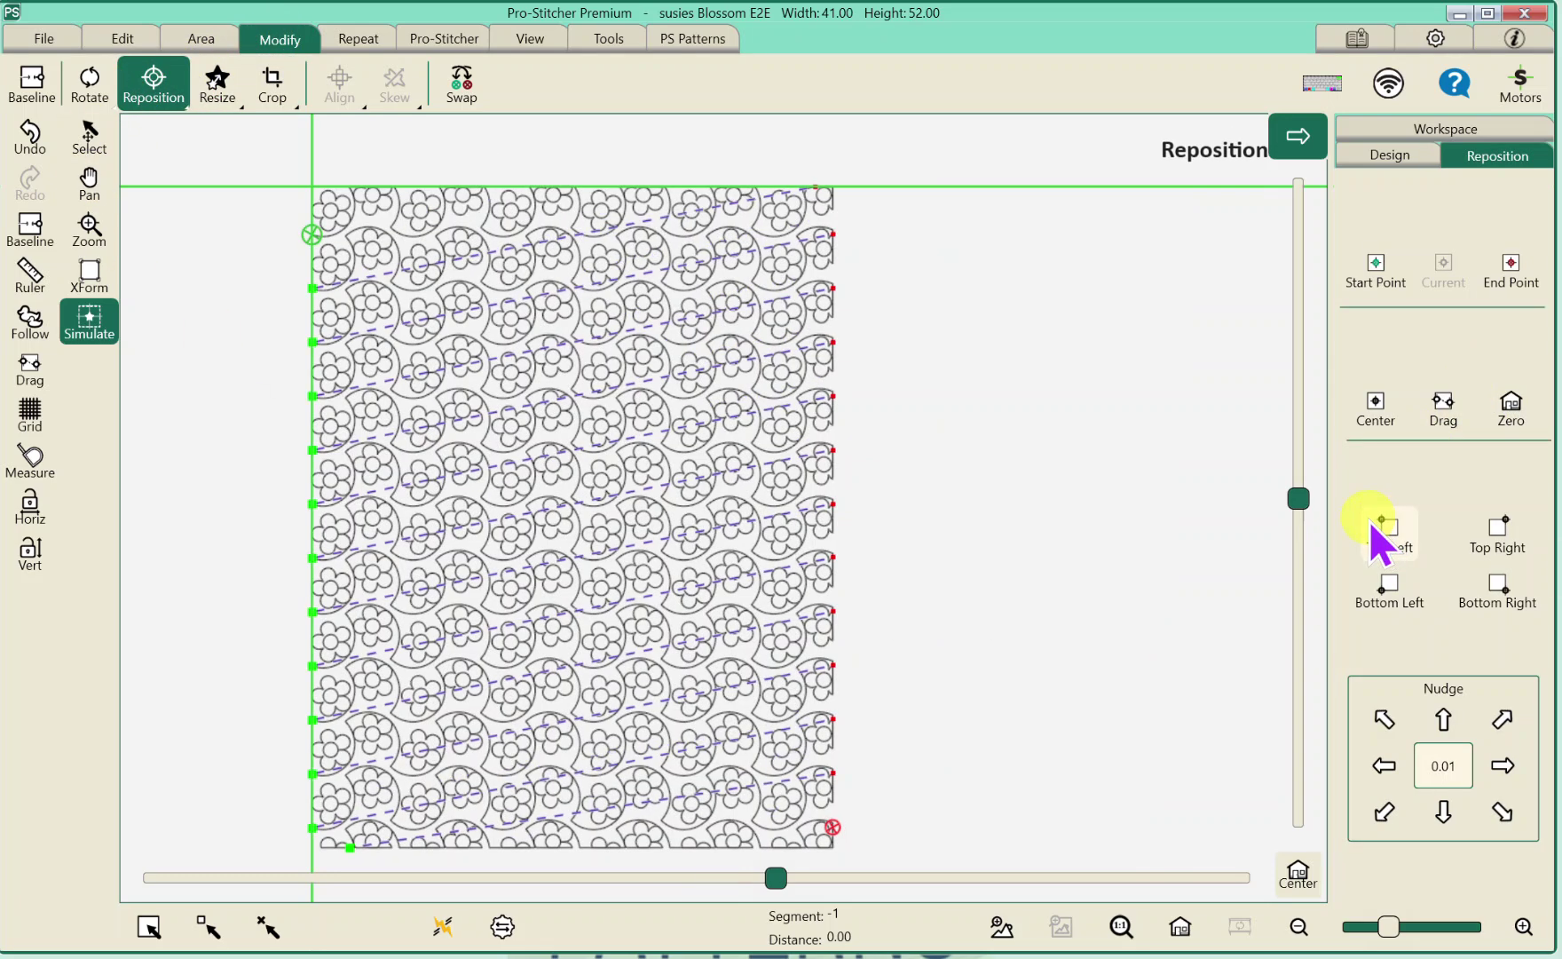